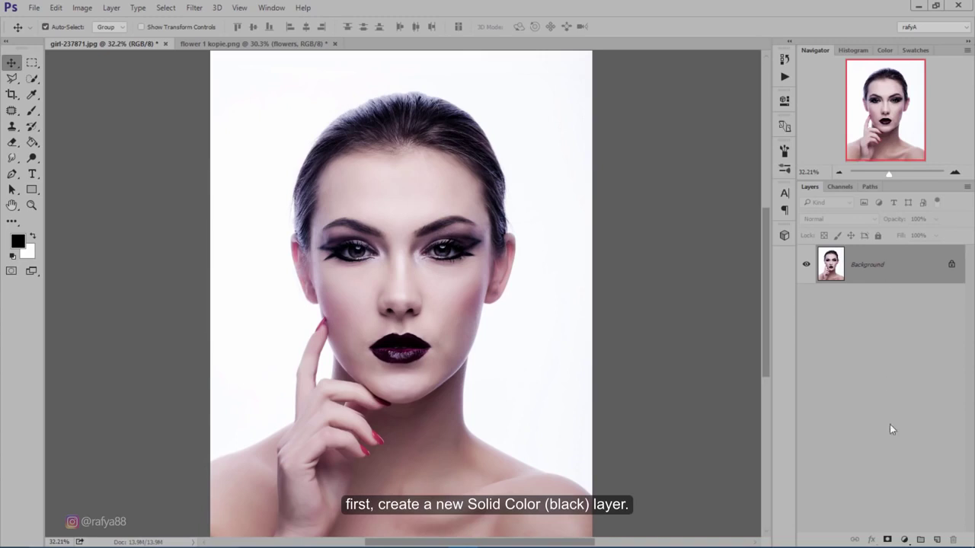
Add a black Solid Color fill layer above the Background
click(903, 539)
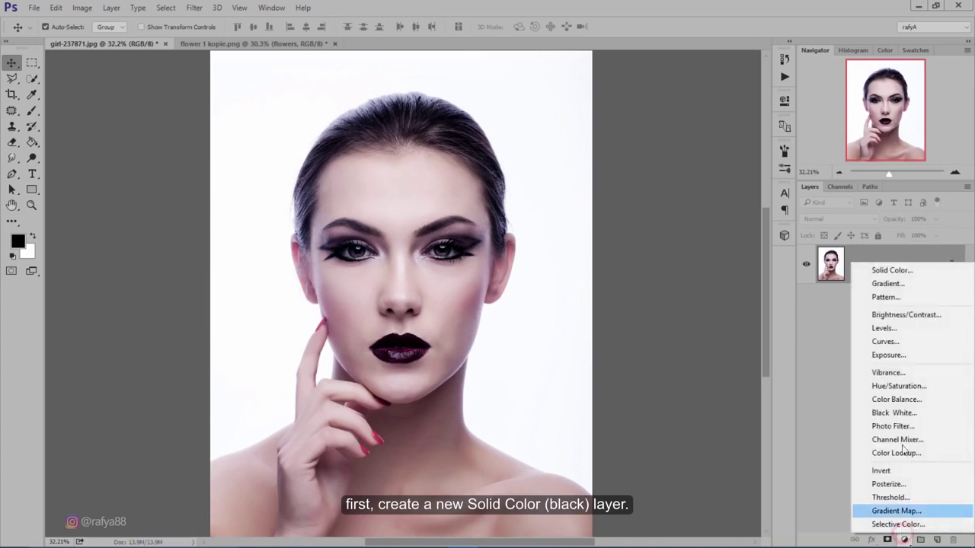
click(910, 273)
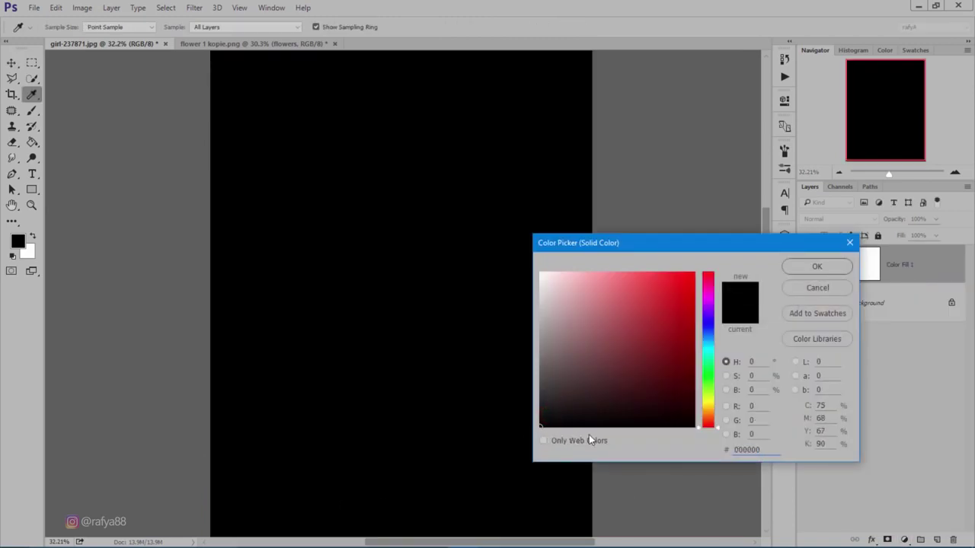
click(809, 269)
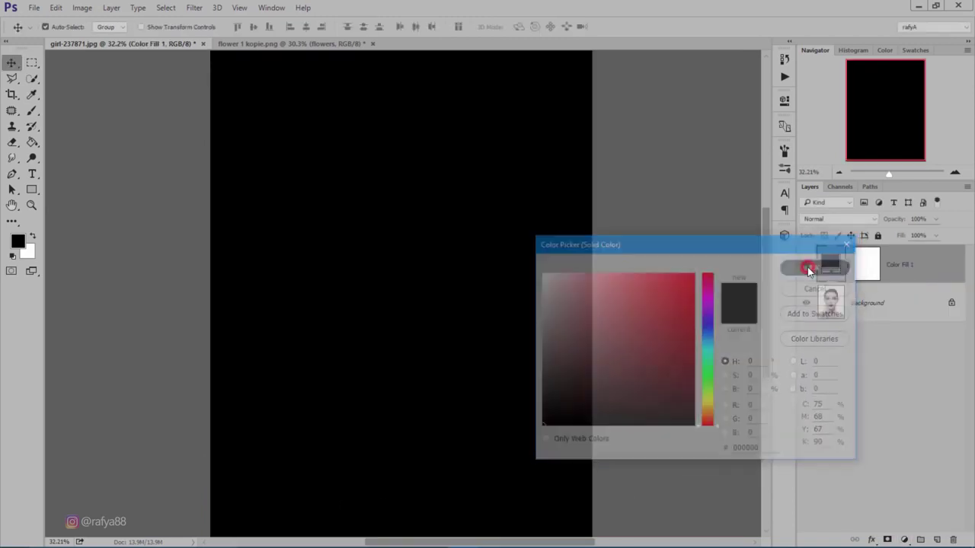
Duplicate the portrait layer, move the copy to the top and name it model
click(879, 312)
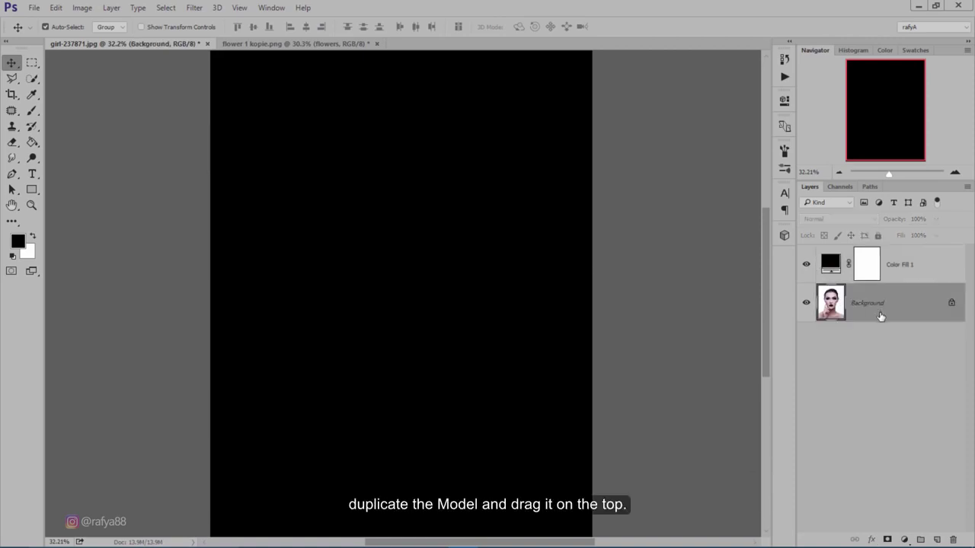
drag(914, 312, 936, 539)
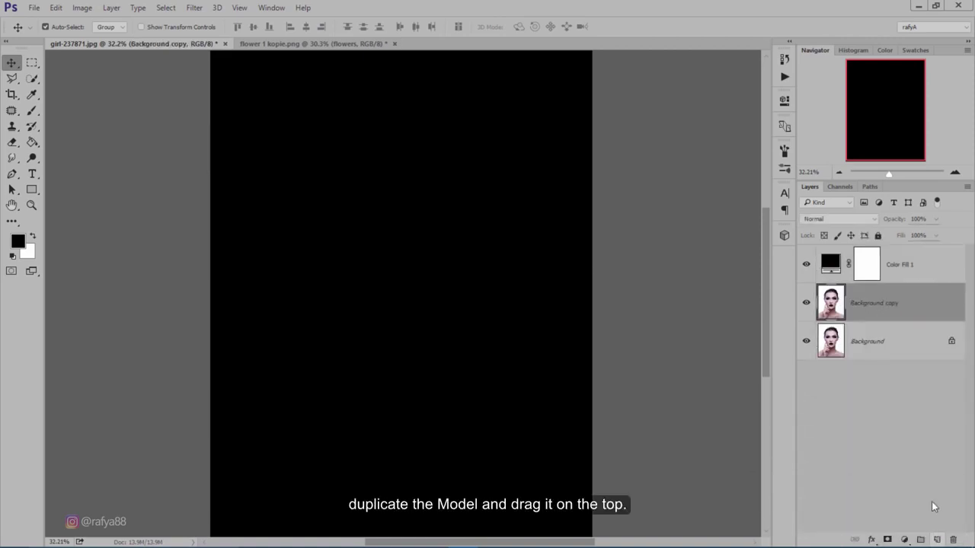
drag(915, 312, 923, 266)
double_click(874, 266)
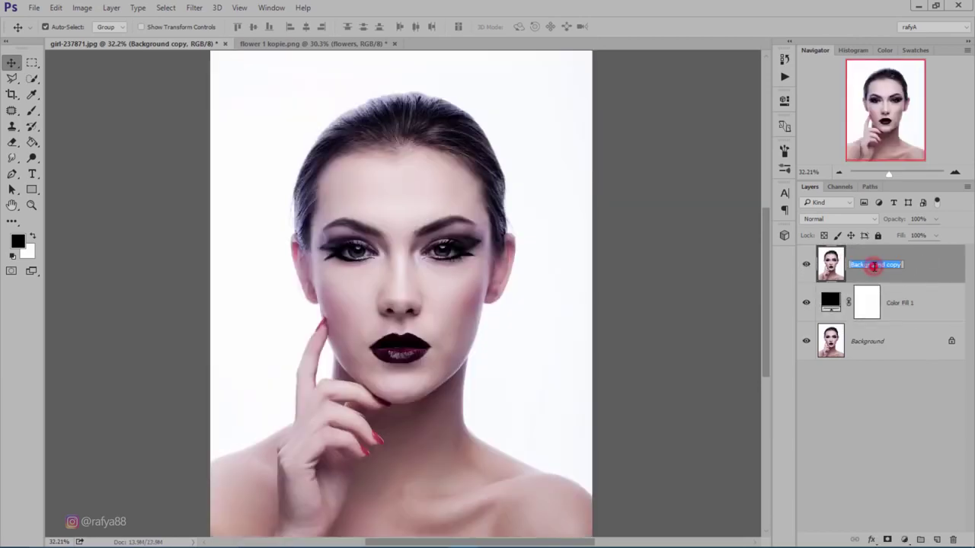
text(model)
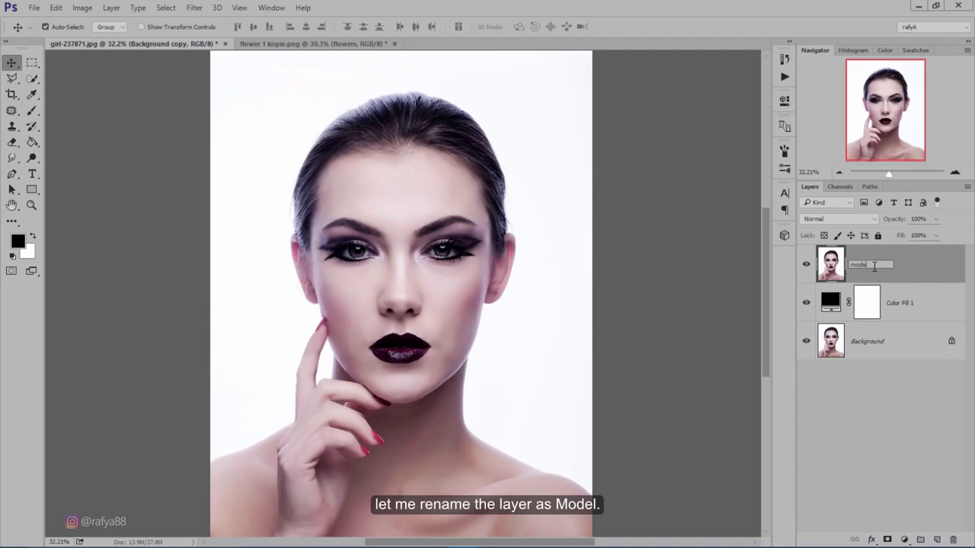
key(Return)
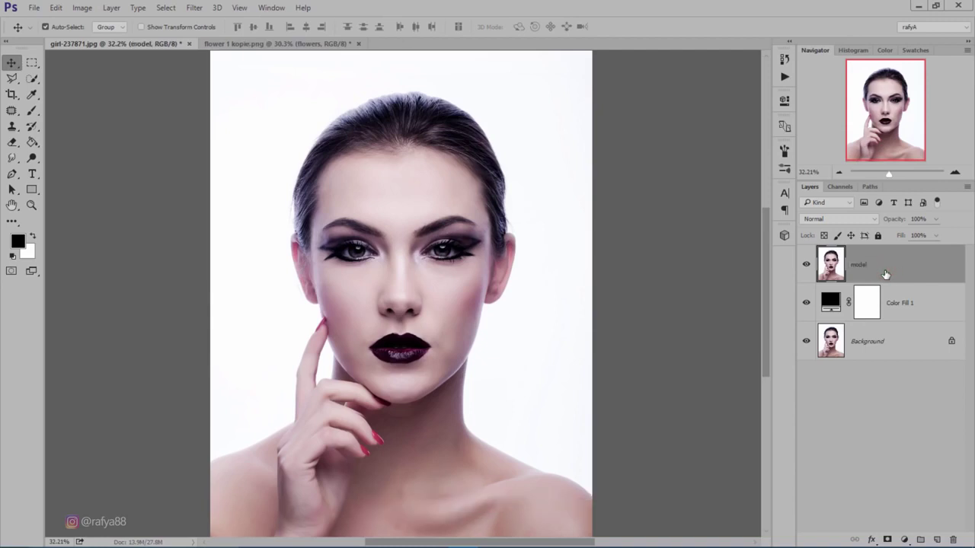
click(9, 176)
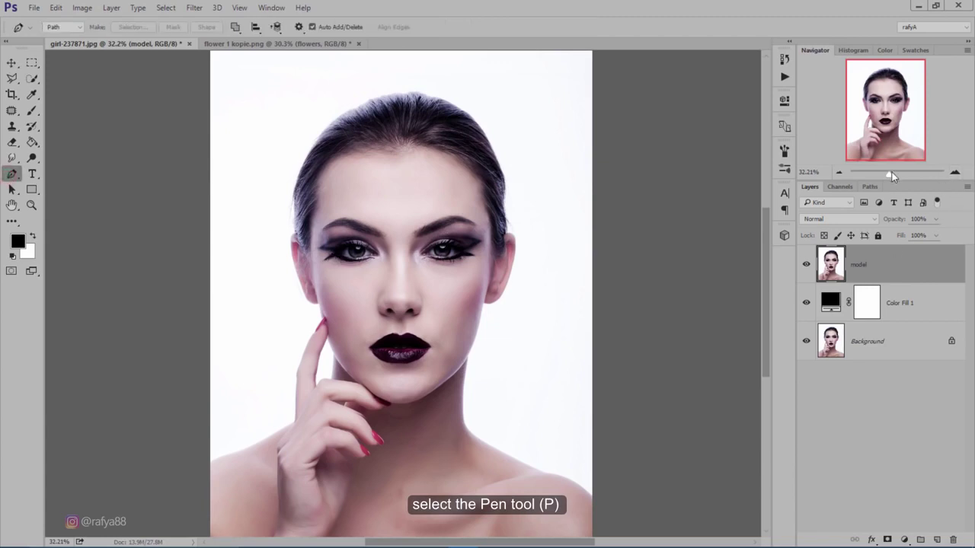
Zoom to about 110% and trace a curved path from below the right eye down to the jaw
drag(891, 177, 897, 174)
drag(582, 290, 453, 239)
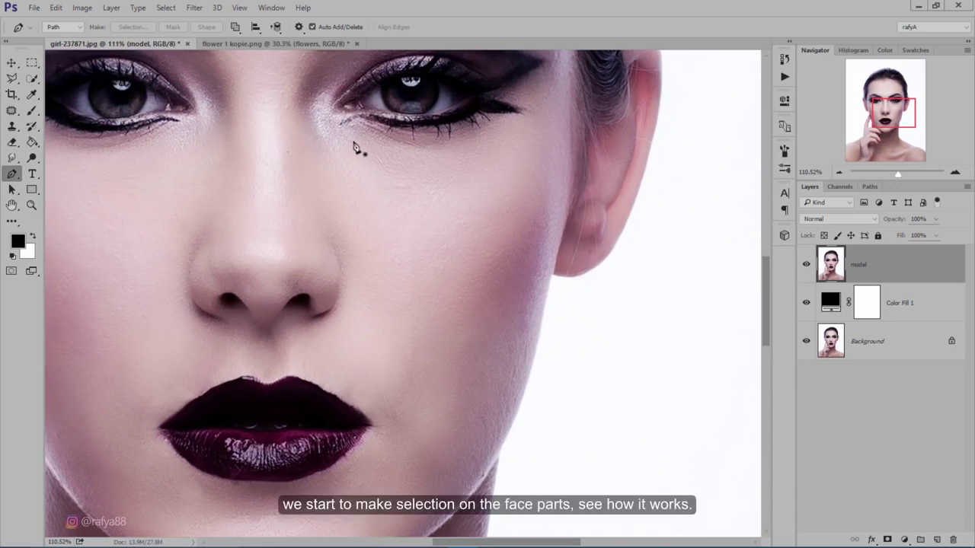
click(353, 142)
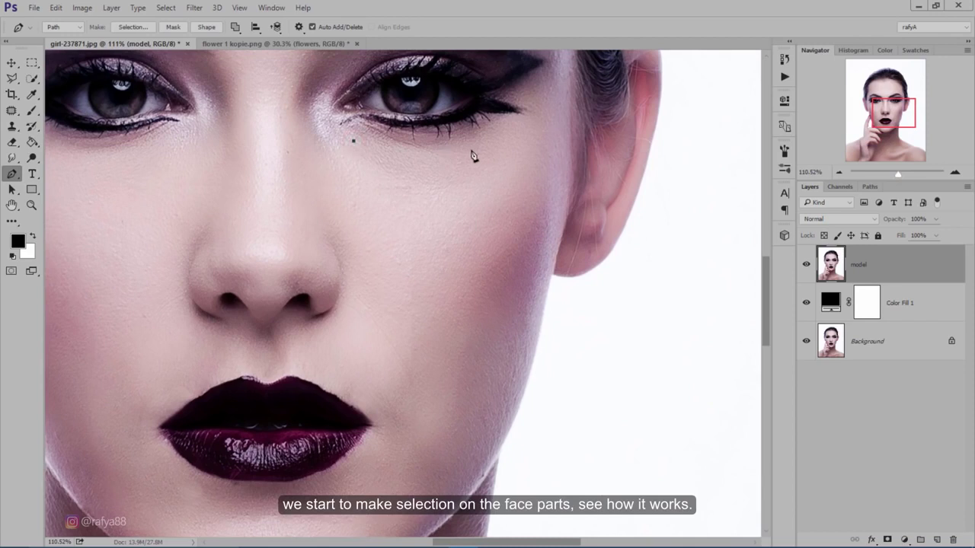
drag(474, 151, 521, 129)
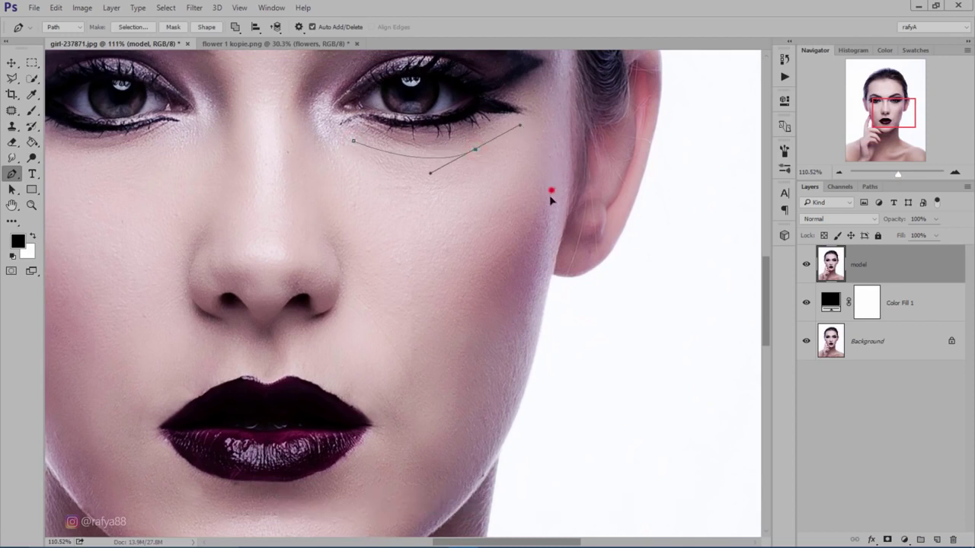
drag(551, 190, 531, 264)
mouse_move(482, 418)
mouse_down()
mouse_move(469, 462)
mouse_move(516, 383)
mouse_up()
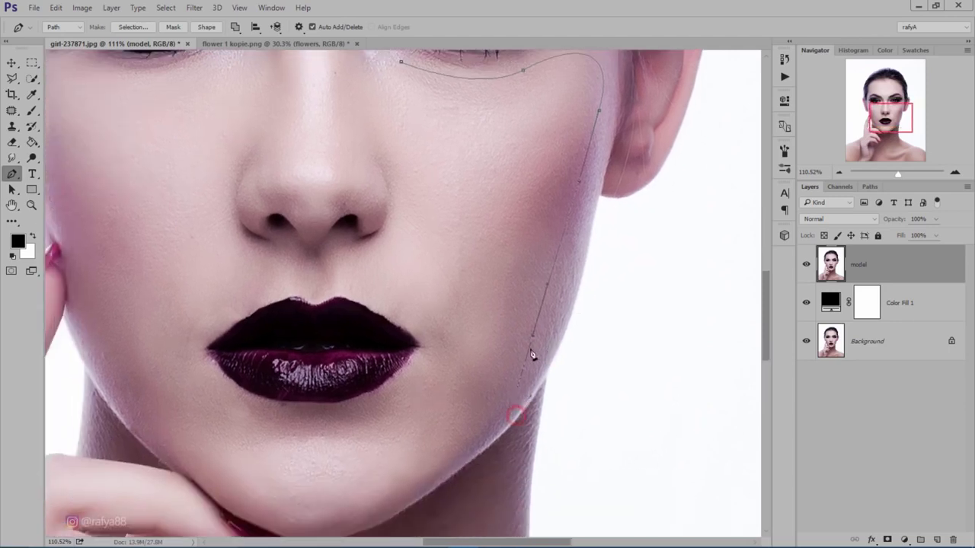
drag(361, 499, 283, 519)
Curve the path back up beside the lips and nose and close it at its start
drag(355, 417, 399, 409)
drag(425, 317, 386, 297)
drag(371, 259, 387, 243)
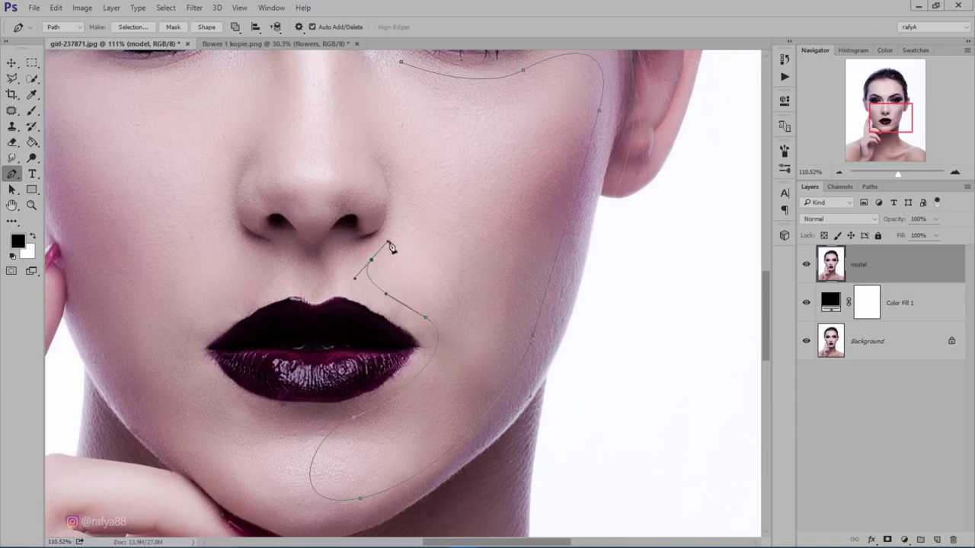
drag(397, 162, 369, 115)
scroll(391, 130, up, 2)
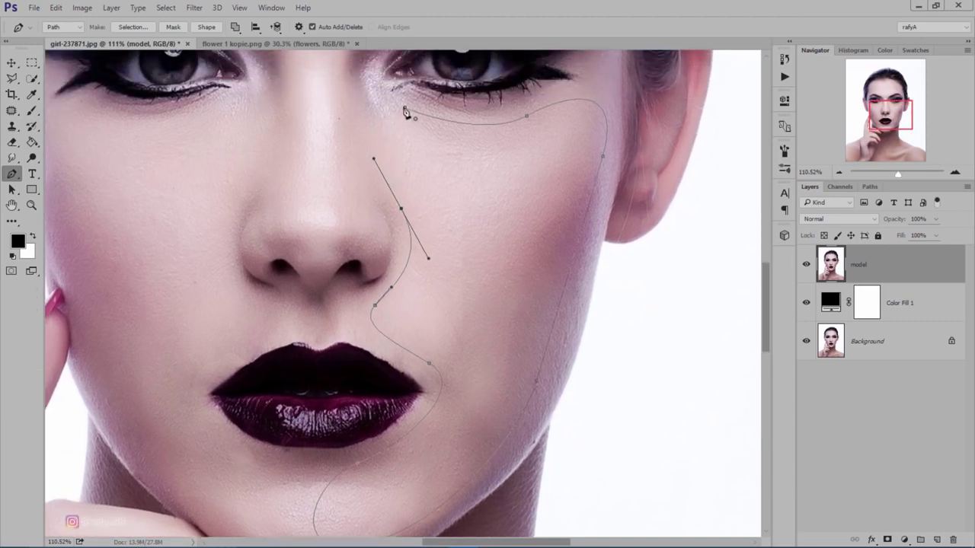
drag(404, 107, 455, 104)
Convert the cheek path into a selection
right_click(462, 205)
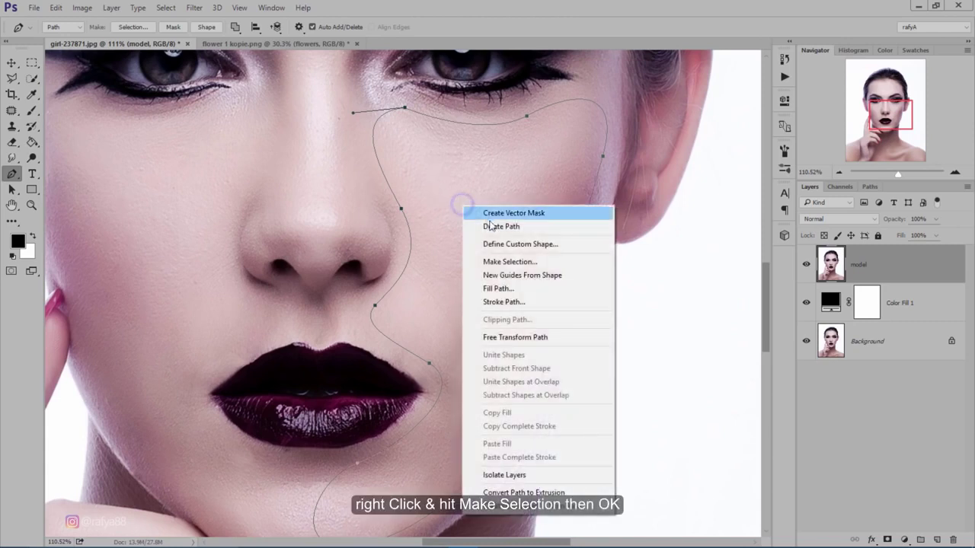
click(531, 263)
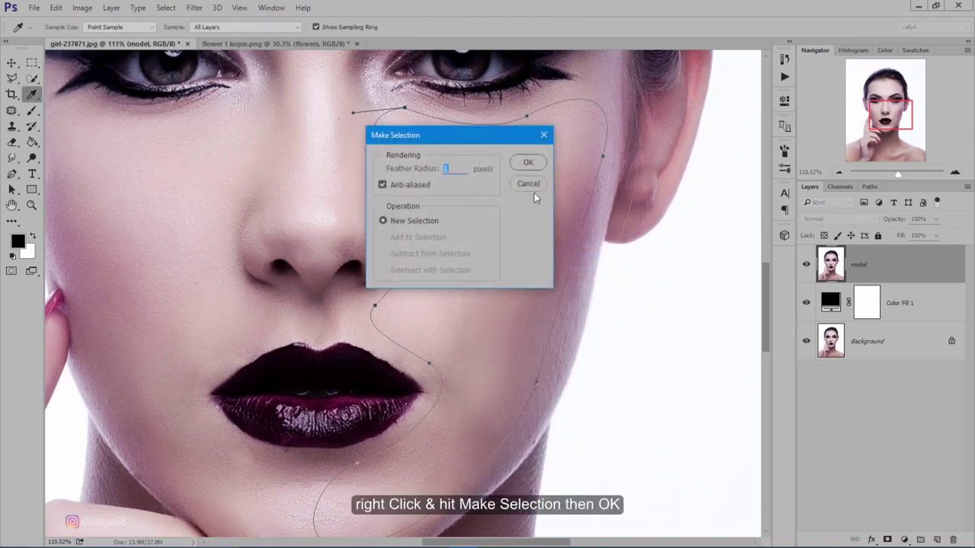
click(531, 162)
scroll(491, 189, down, 2)
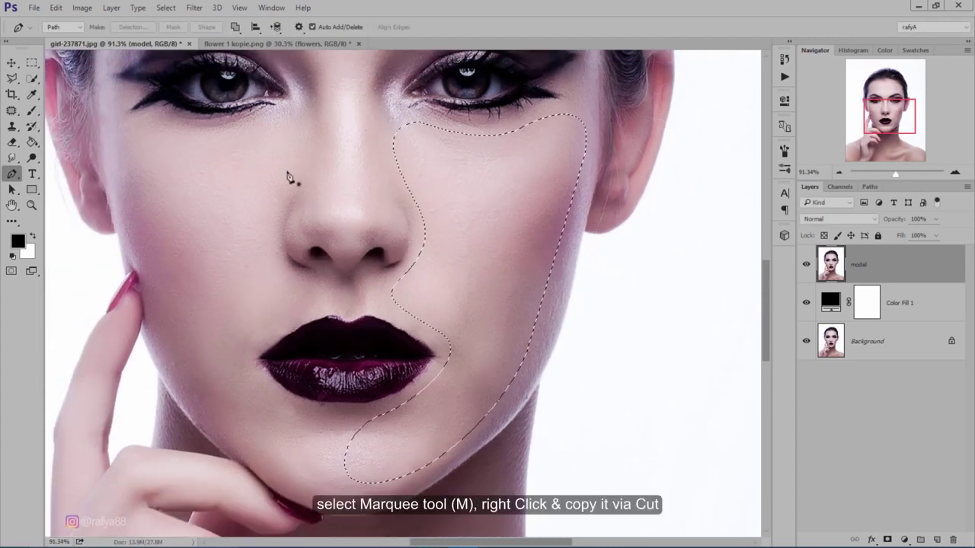
Cut the cheek selection onto Layer 1 and shift it right to expose black beneath
click(30, 62)
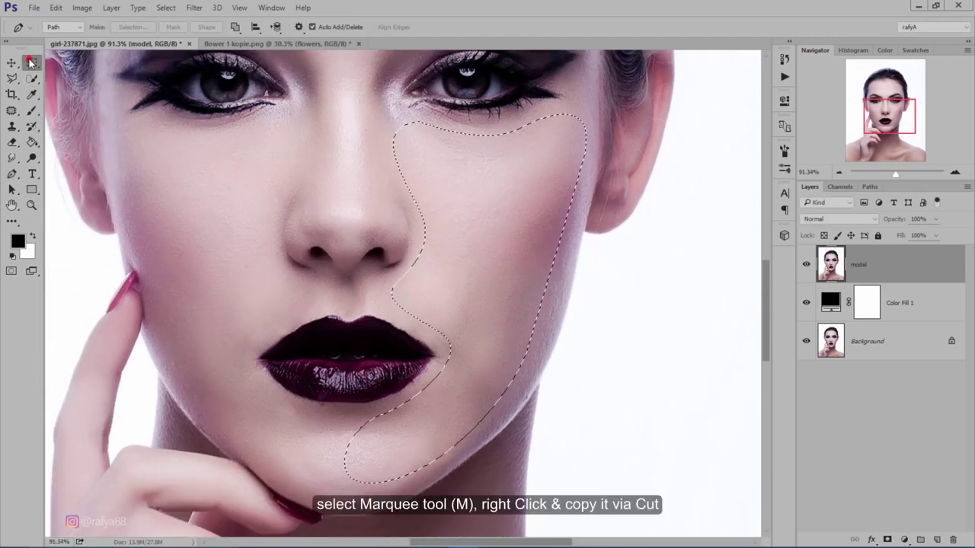
right_click(508, 190)
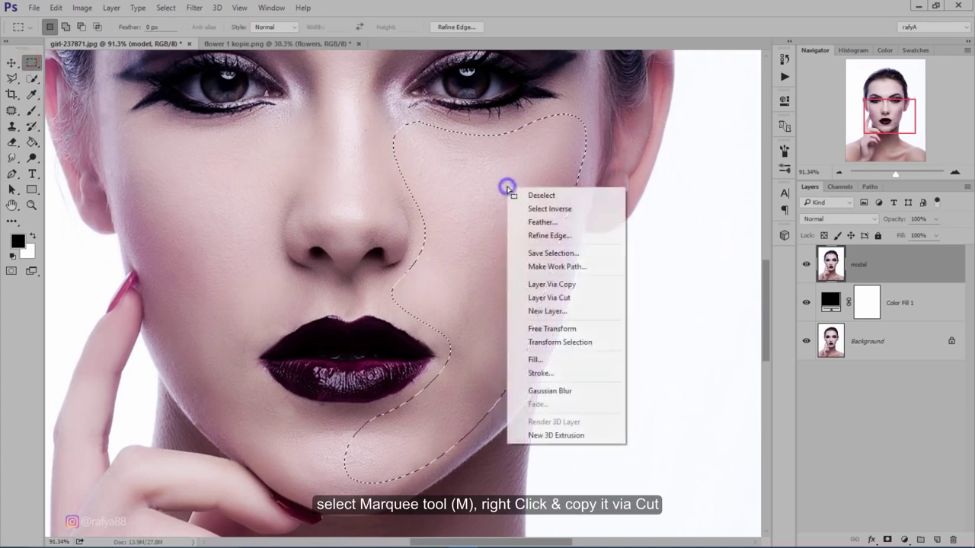
click(566, 298)
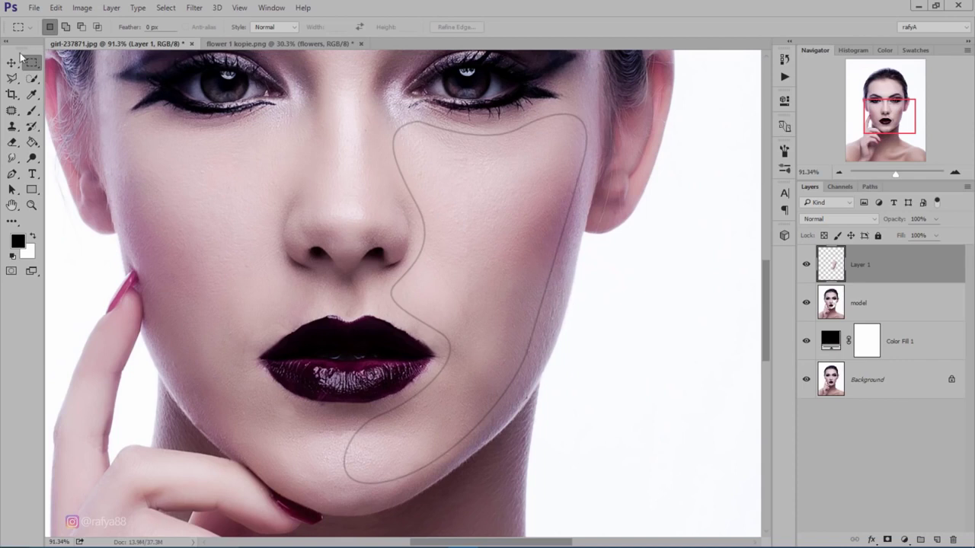
click(12, 61)
mouse_move(485, 218)
mouse_down()
mouse_move(632, 245)
mouse_move(577, 246)
mouse_move(538, 228)
mouse_up()
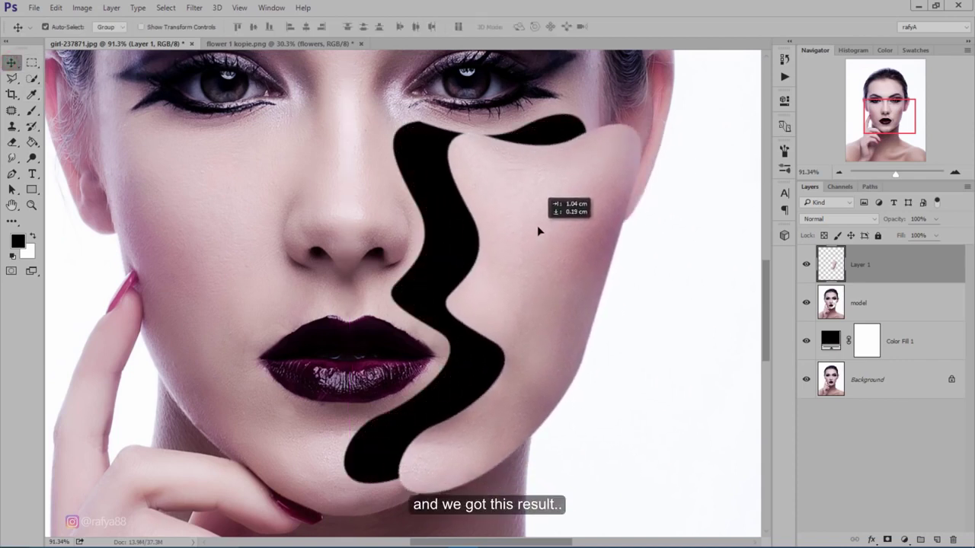
scroll(464, 307, down, 5)
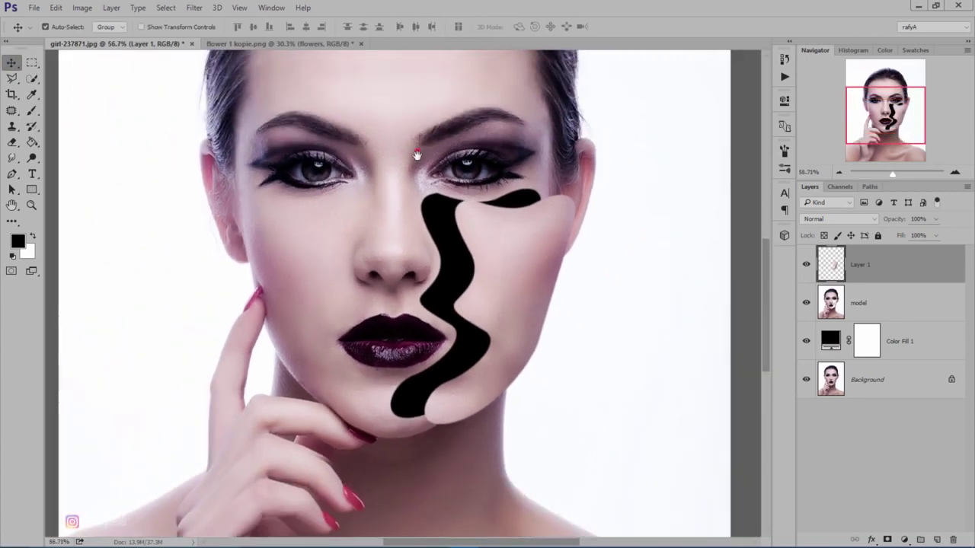
scroll(416, 153, up, 3)
On the model layer, trace a closed pen path around a forehead patch above the brow
click(854, 305)
scroll(327, 109, up, 3)
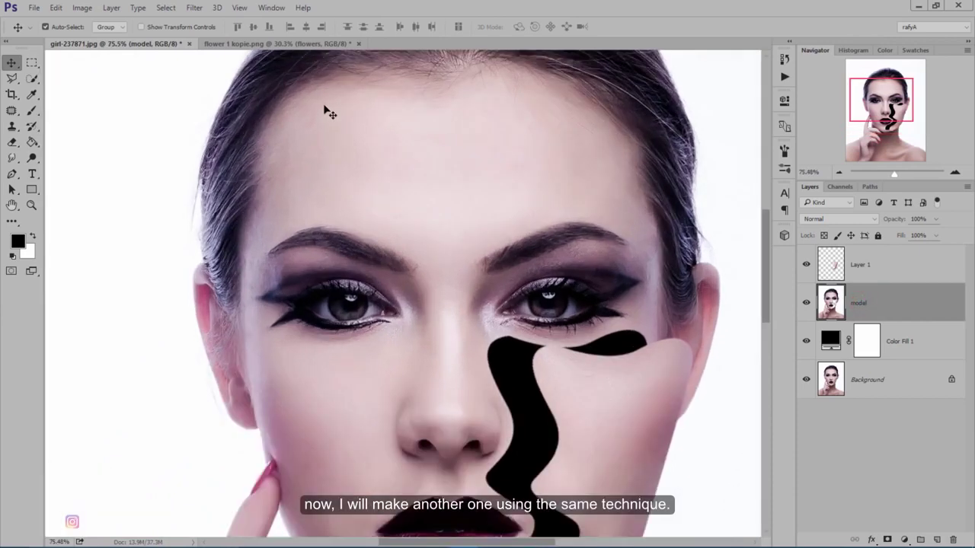
scroll(294, 124, up, 2)
click(12, 174)
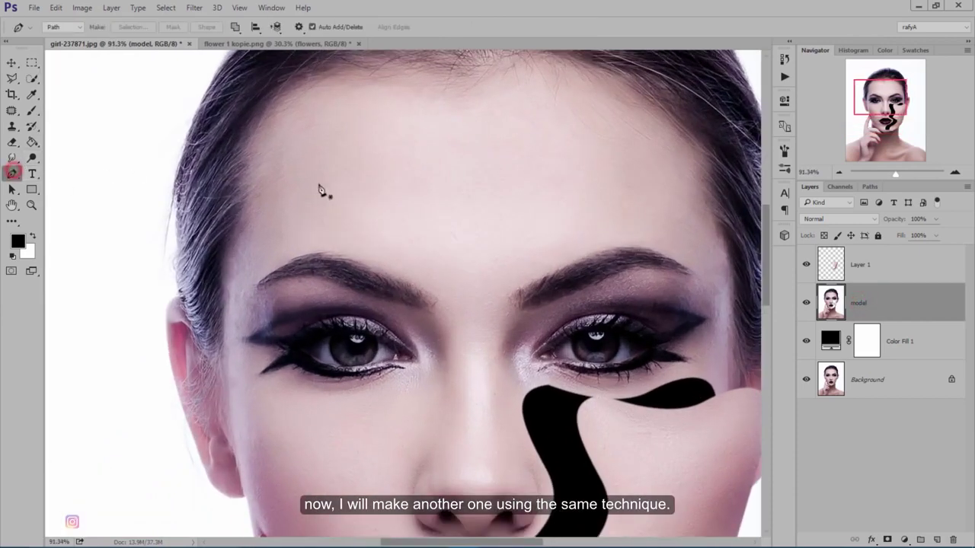
scroll(312, 190, up, 1)
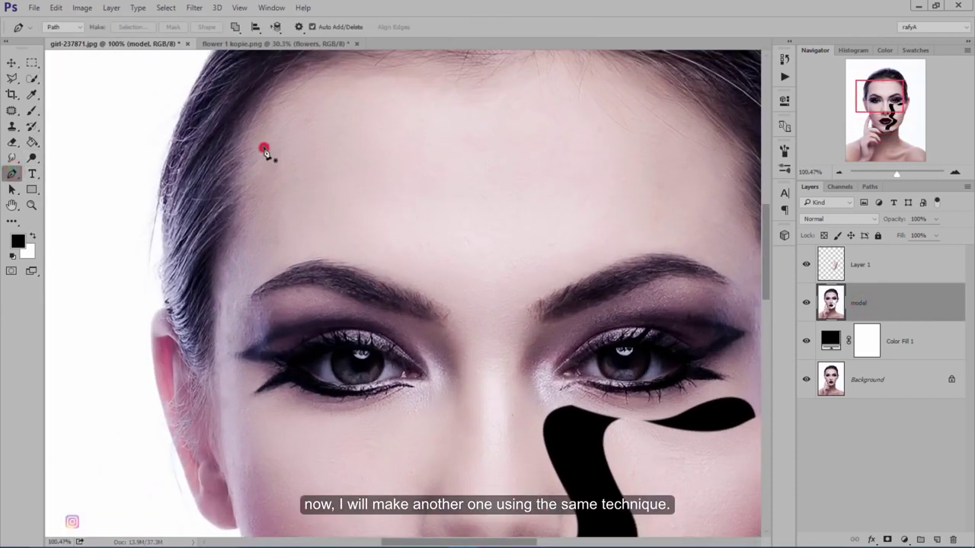
click(263, 148)
drag(262, 191, 260, 210)
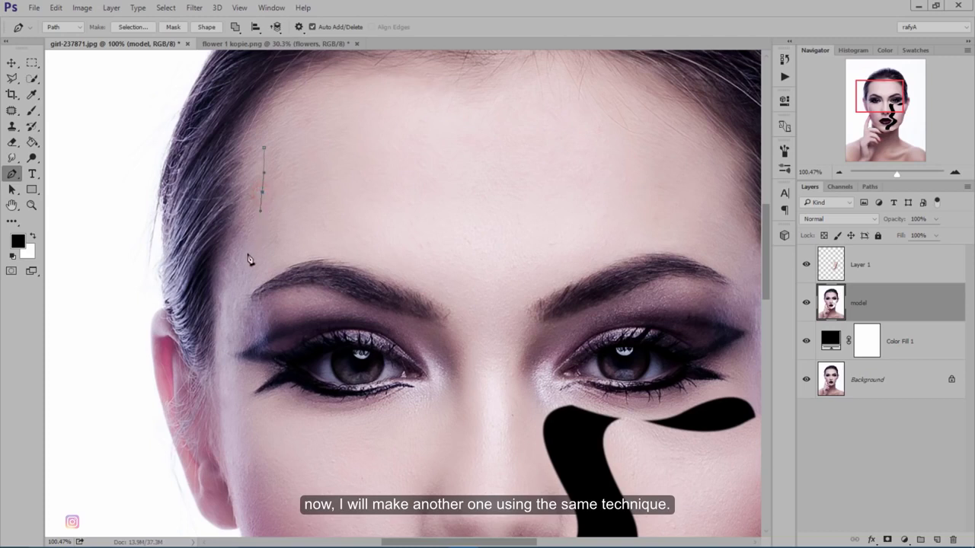
drag(246, 253, 258, 270)
drag(301, 241, 375, 239)
click(376, 231)
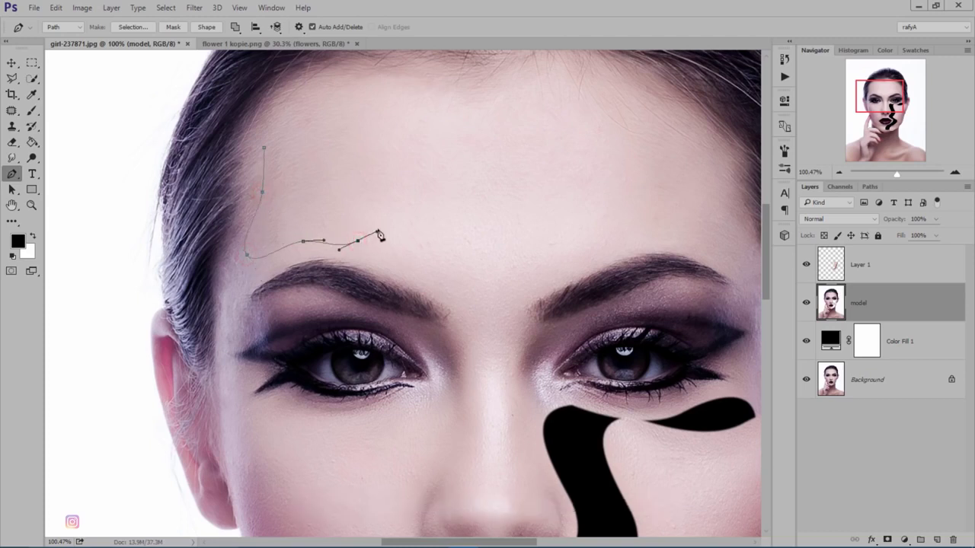
mouse_move(374, 166)
mouse_down()
mouse_move(358, 149)
mouse_move(354, 104)
mouse_up()
drag(263, 149, 261, 196)
Convert the forehead path to a selection and copy it onto Layer 2
right_click(317, 174)
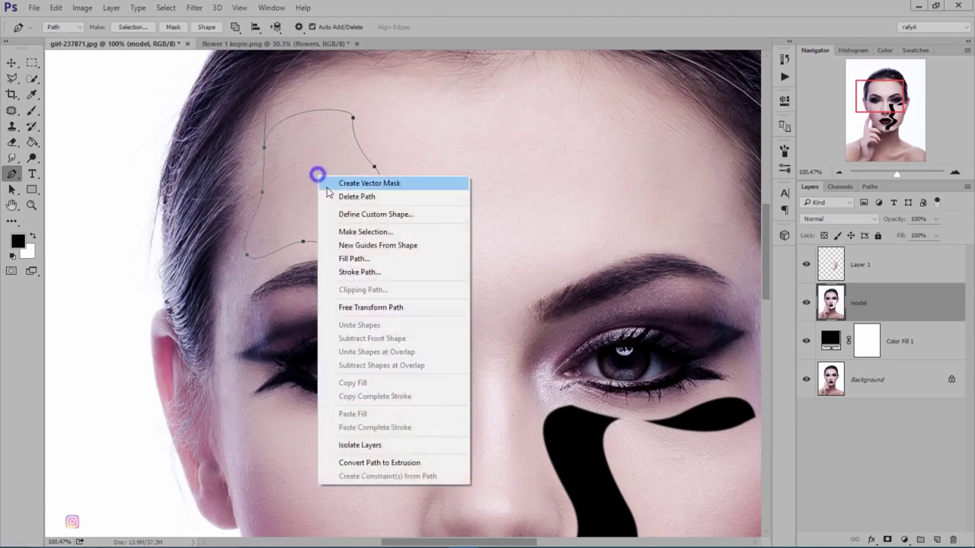
click(375, 232)
click(527, 161)
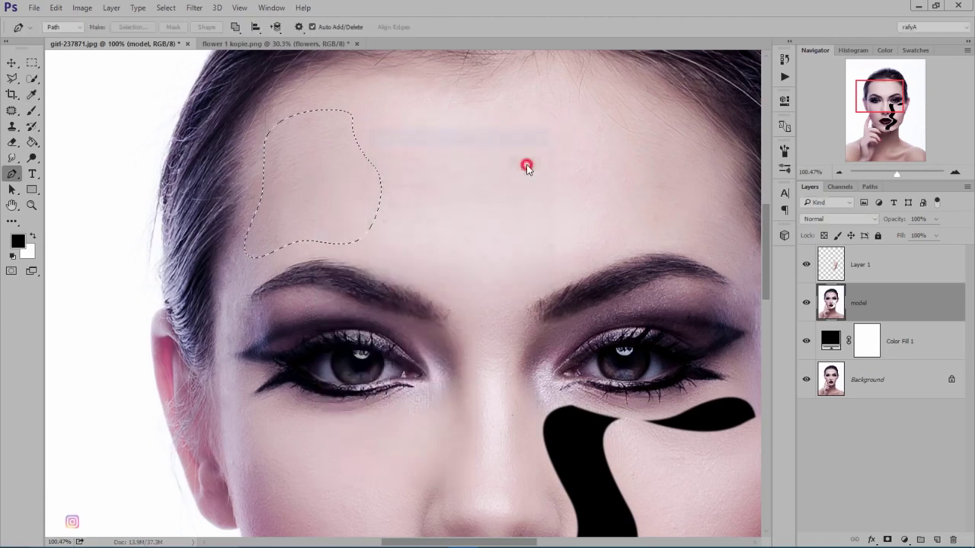
click(32, 62)
right_click(286, 185)
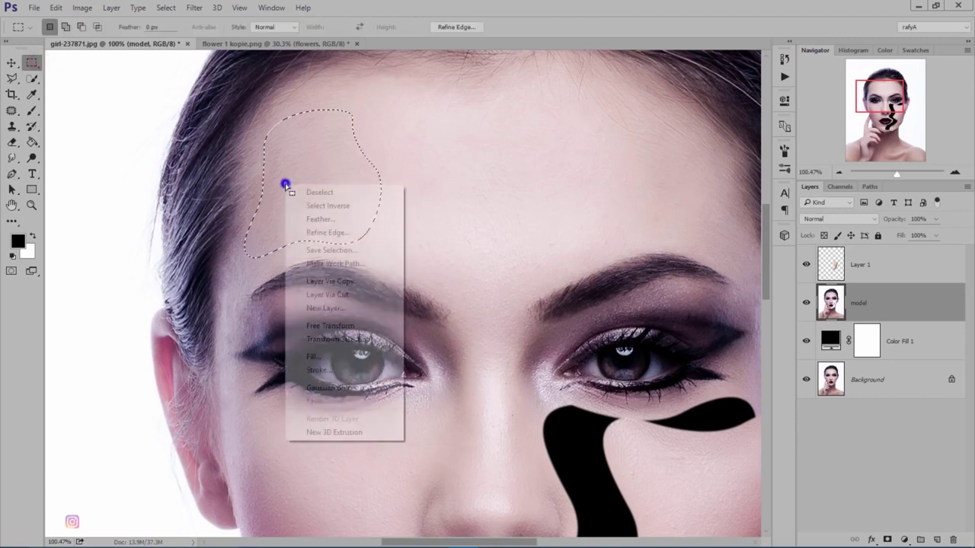
click(365, 282)
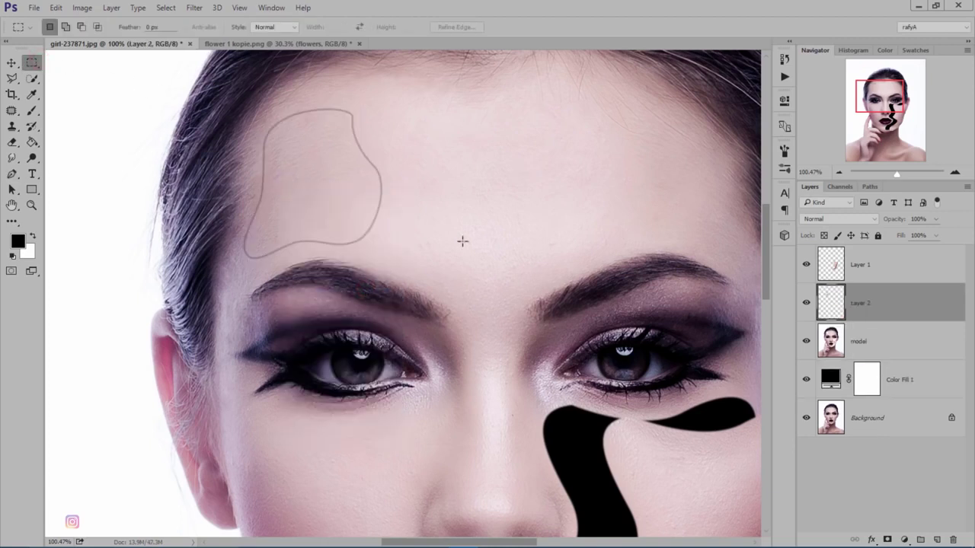
Shift the Layer 2 forehead patch left to reveal a black cut-out
click(11, 62)
drag(318, 166, 244, 169)
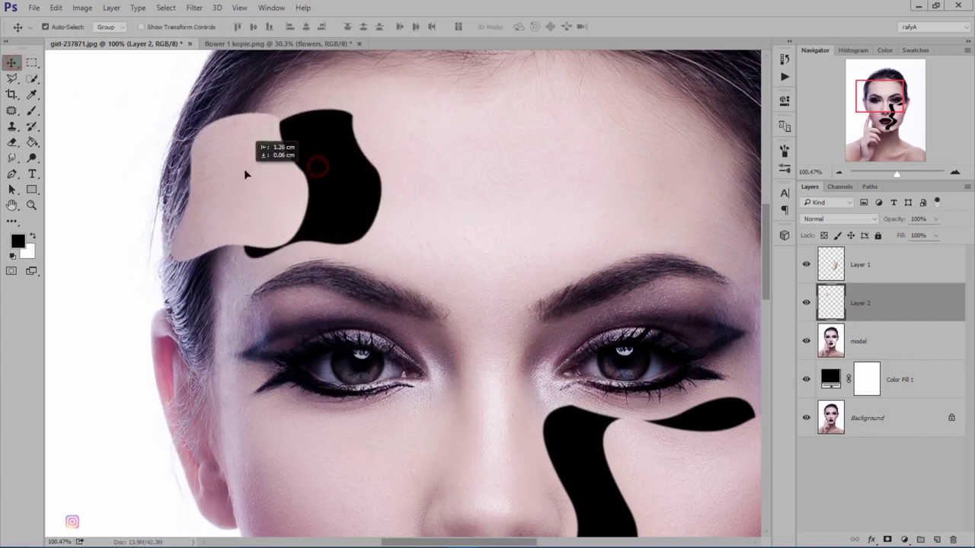
scroll(387, 202, down, 1)
scroll(387, 201, down, 1)
scroll(387, 202, down, 1)
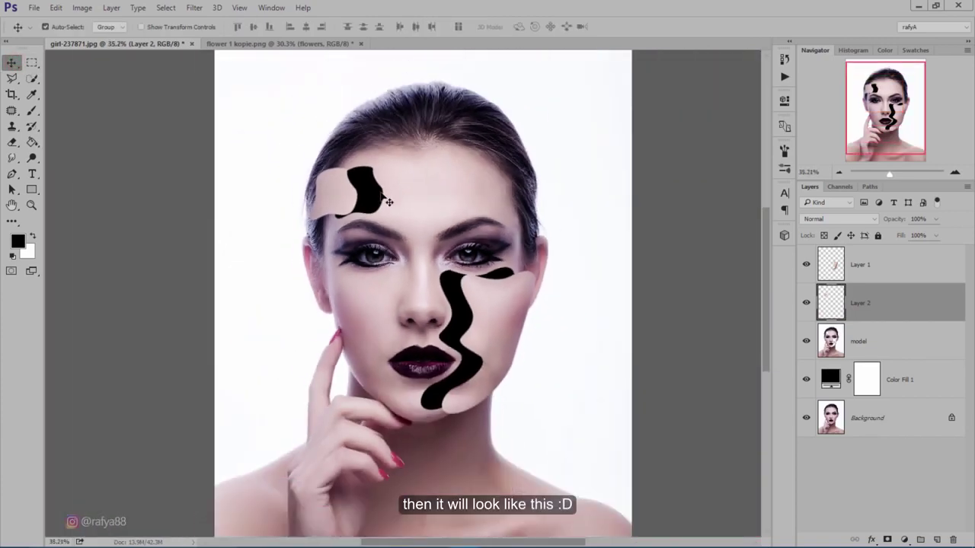
scroll(387, 202, down, 2)
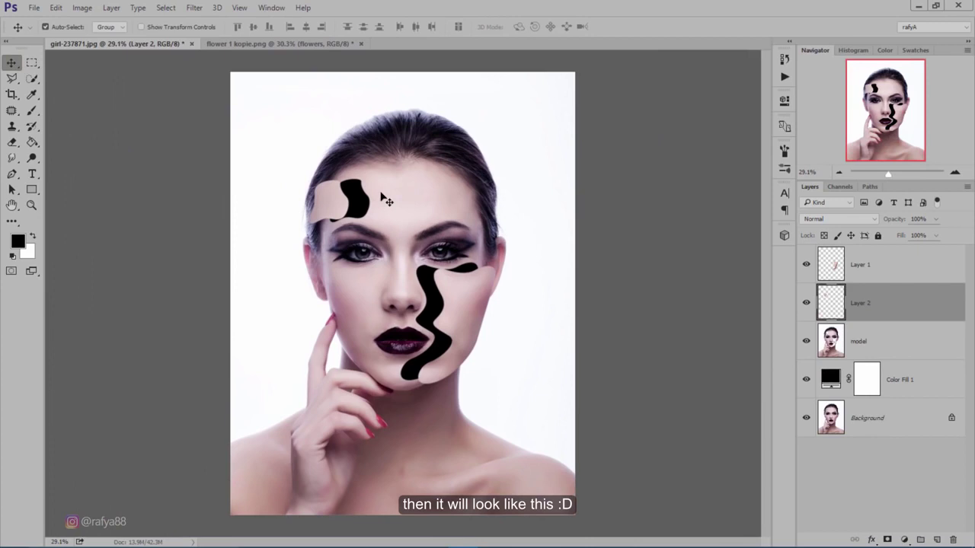
scroll(452, 364, up, 1)
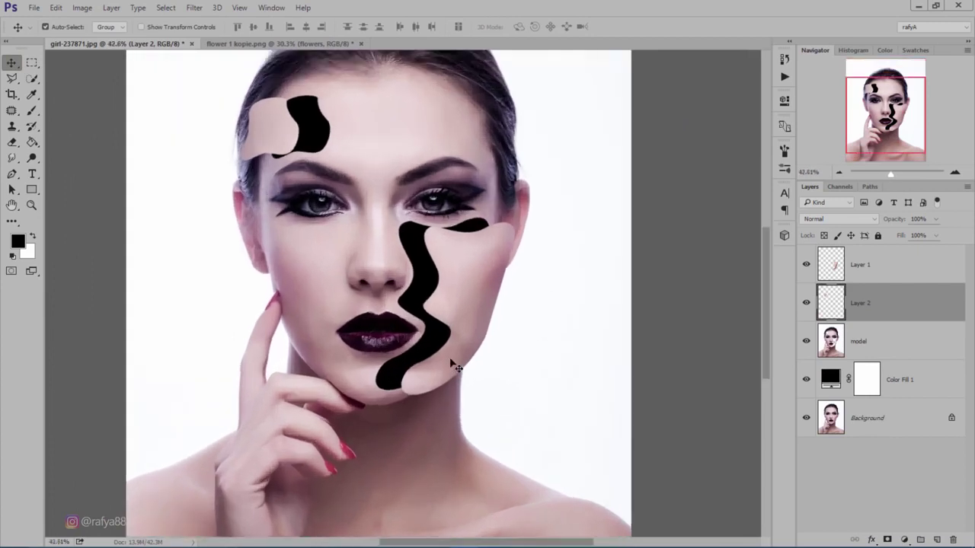
scroll(381, 240, up, 1)
scroll(394, 219, up, 2)
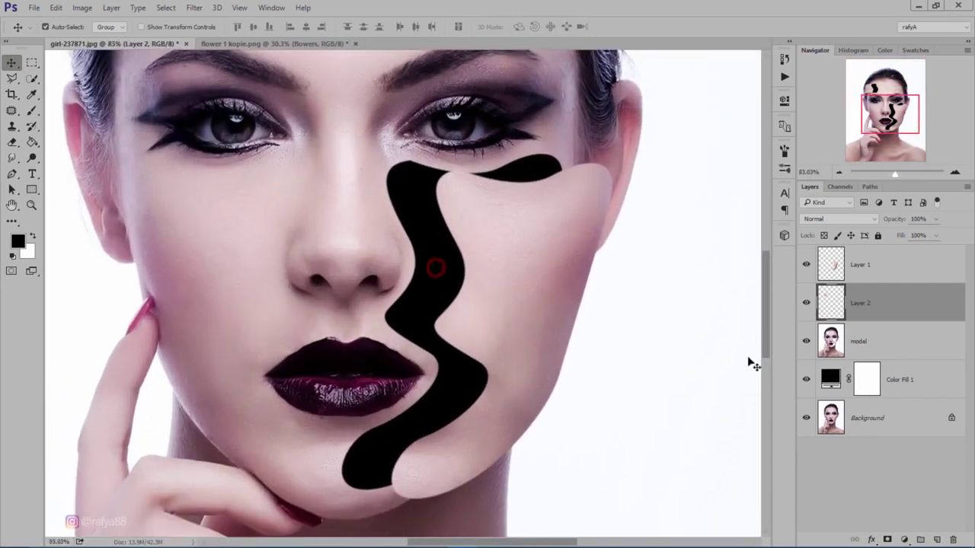
Enable Bevel & Emboss on model: size 10 px, depth 542%, angle 129°, altitude 21°
click(902, 339)
double_click(920, 348)
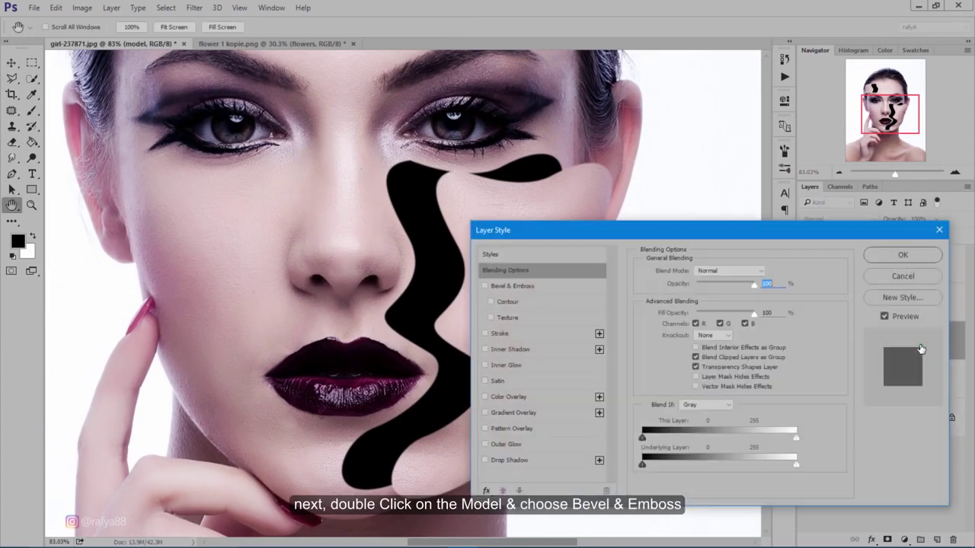
click(503, 285)
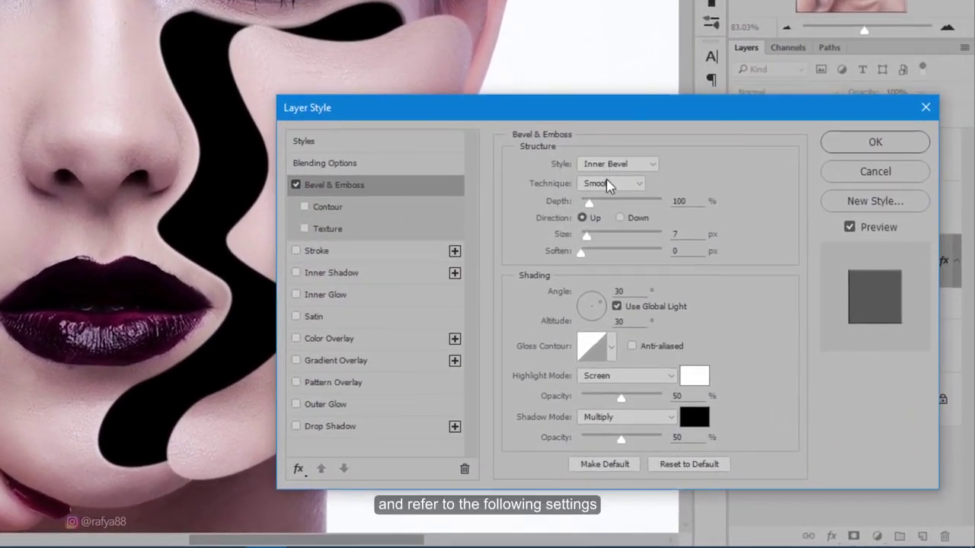
click(588, 237)
drag(590, 241, 592, 241)
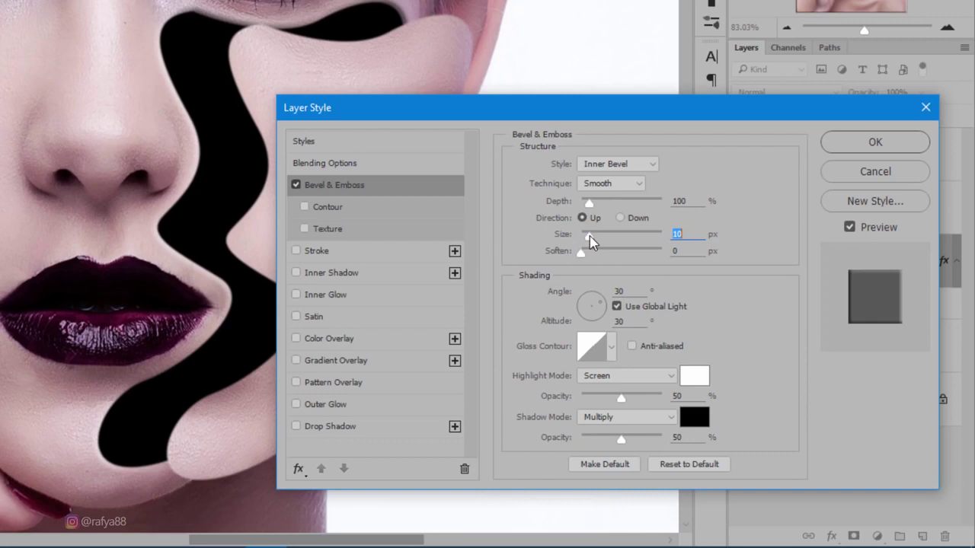
drag(589, 202, 625, 206)
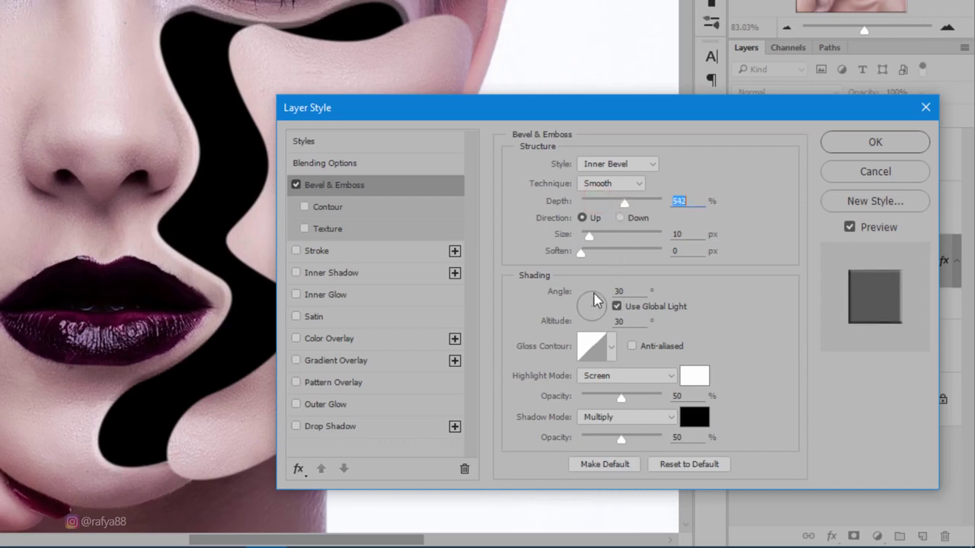
drag(595, 305, 587, 305)
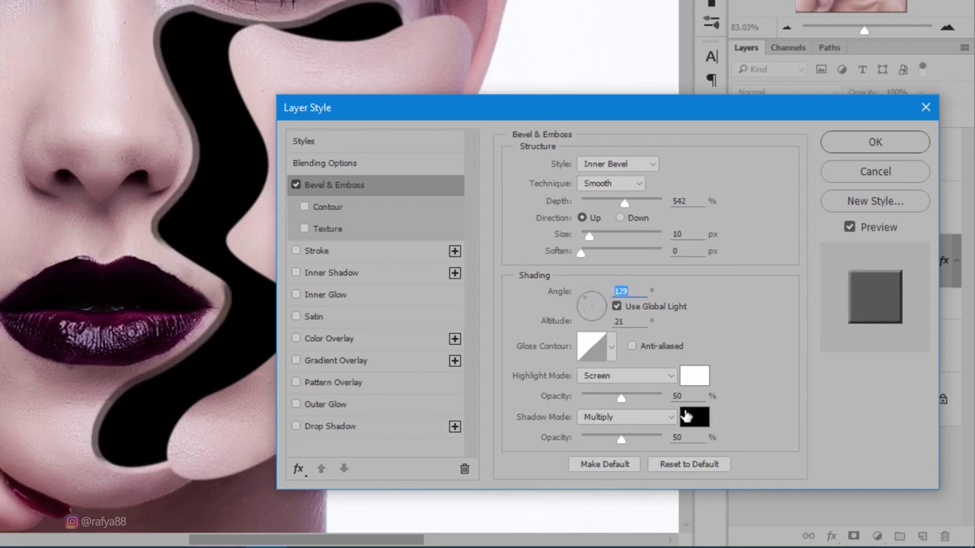
Set the bevel shadow colour to a mauve sampled from the nose crease
click(691, 415)
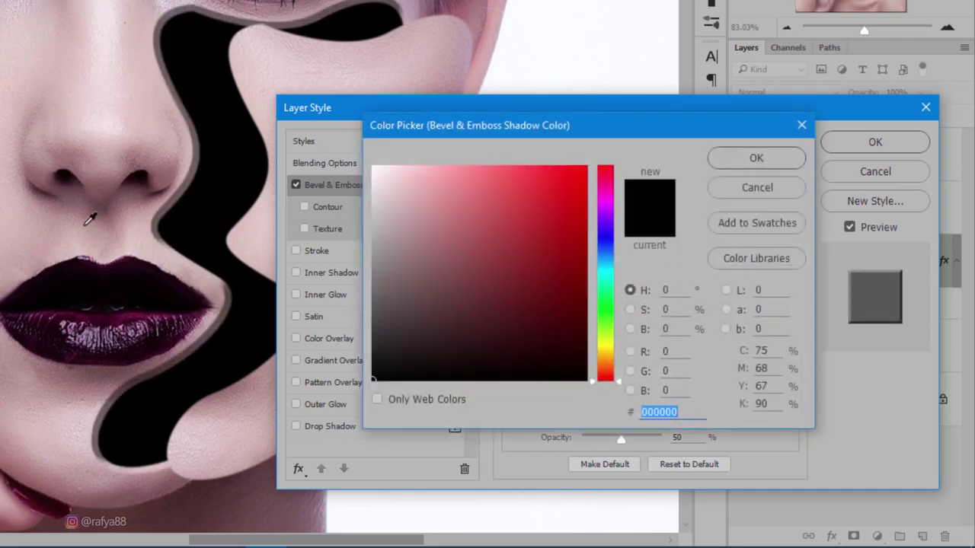
click(60, 214)
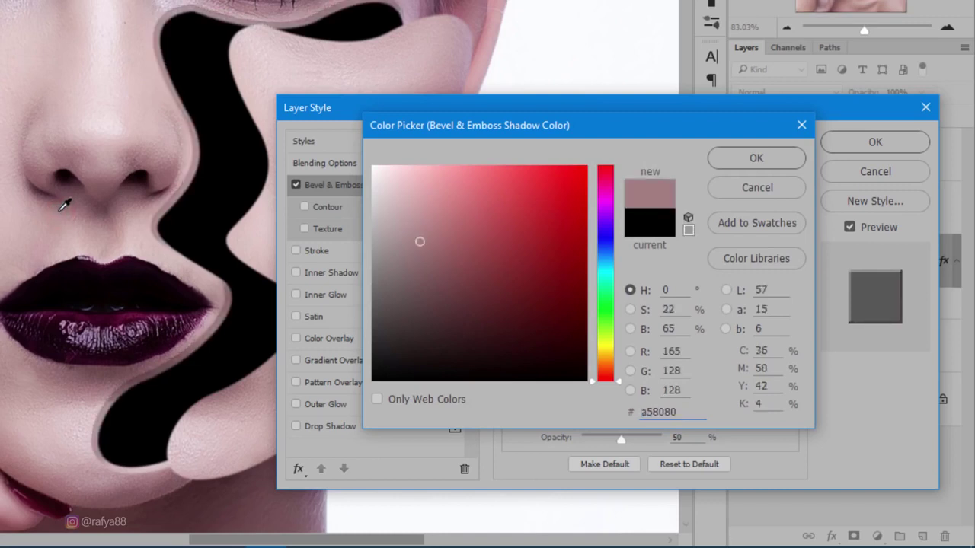
click(114, 84)
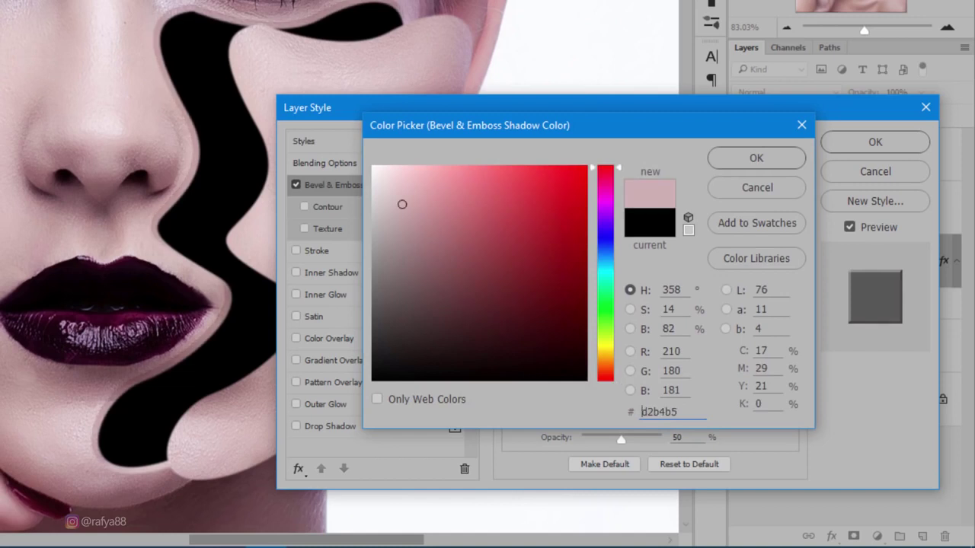
click(164, 174)
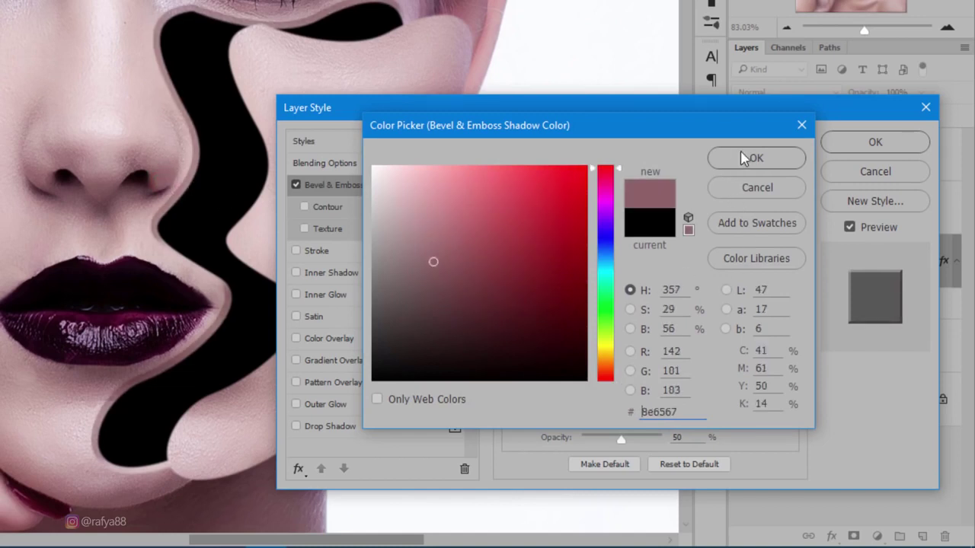
click(435, 263)
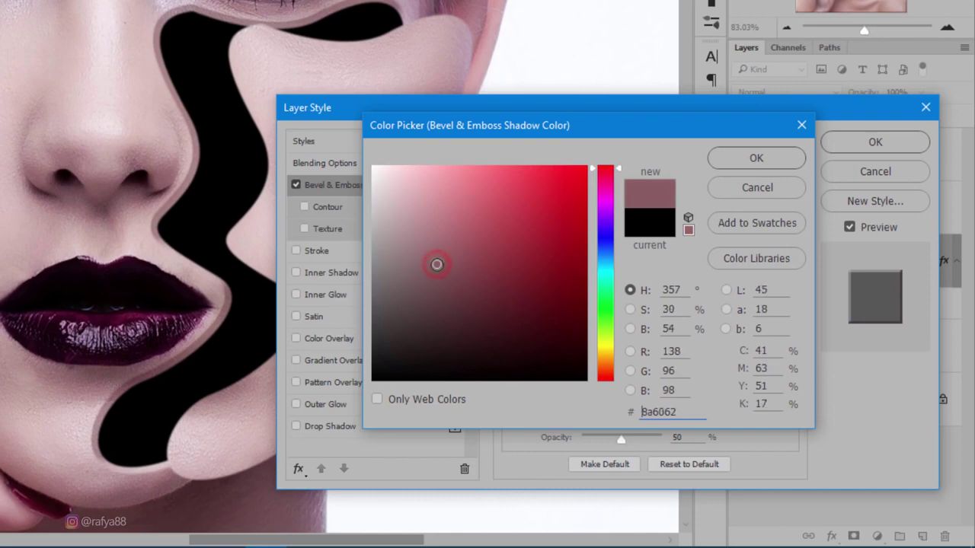
click(743, 163)
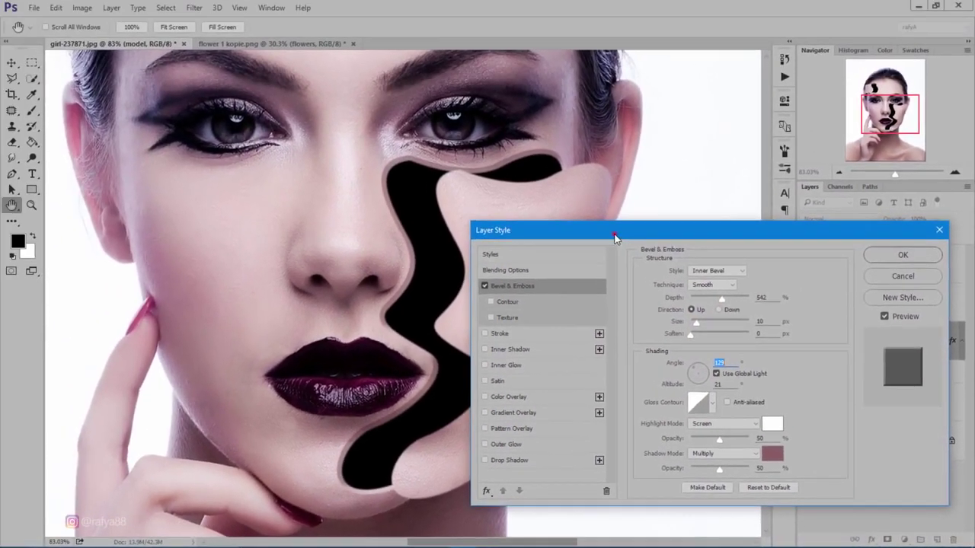
drag(614, 229, 587, 193)
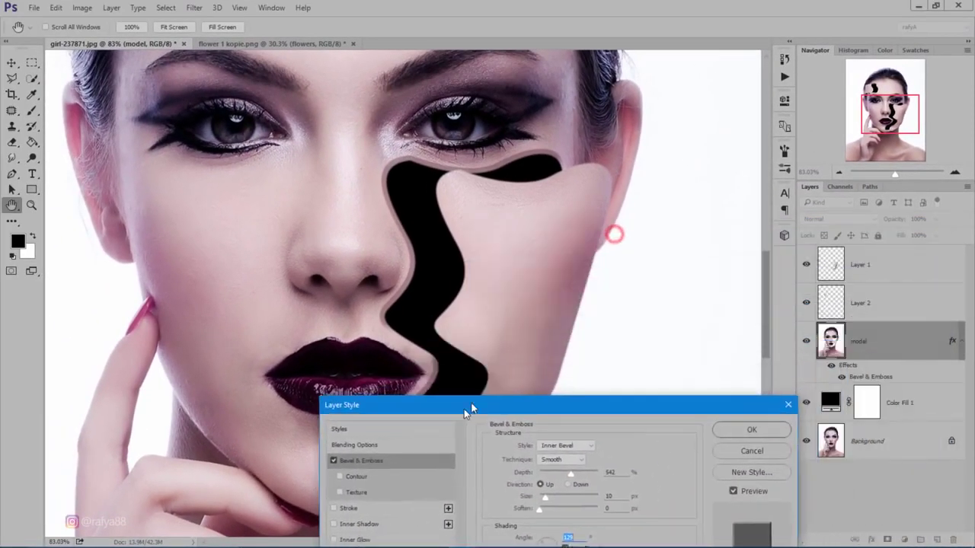
mouse_move(267, 138)
mouse_down()
mouse_move(284, 341)
mouse_move(228, 140)
mouse_up()
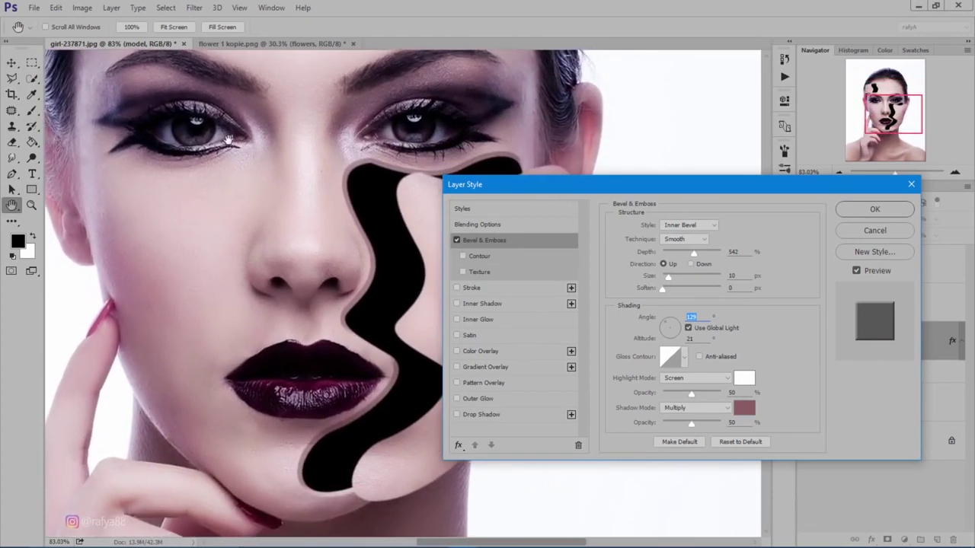
Apply the bevel style and fit the whole portrait on screen
click(878, 209)
key(v)
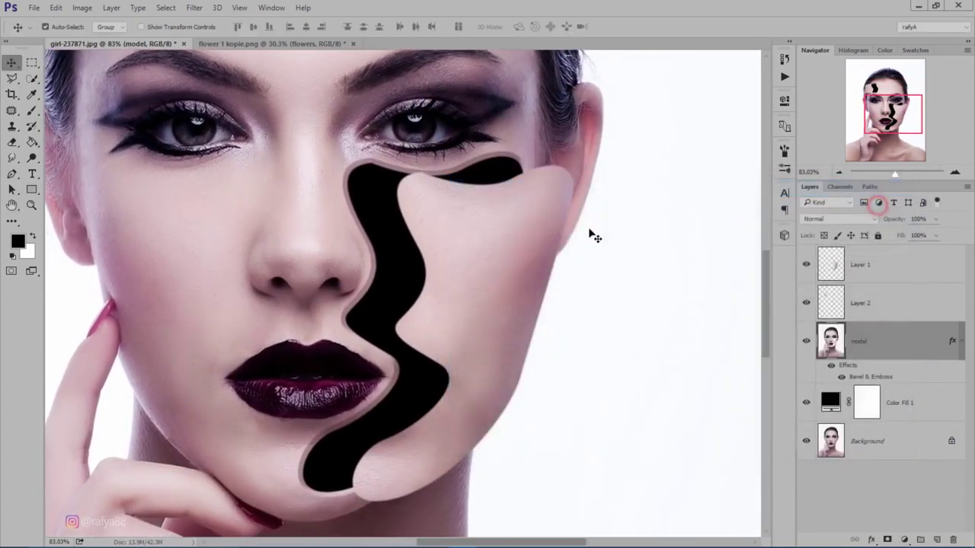
key(ctrl+0)
scroll(473, 236, up, 2)
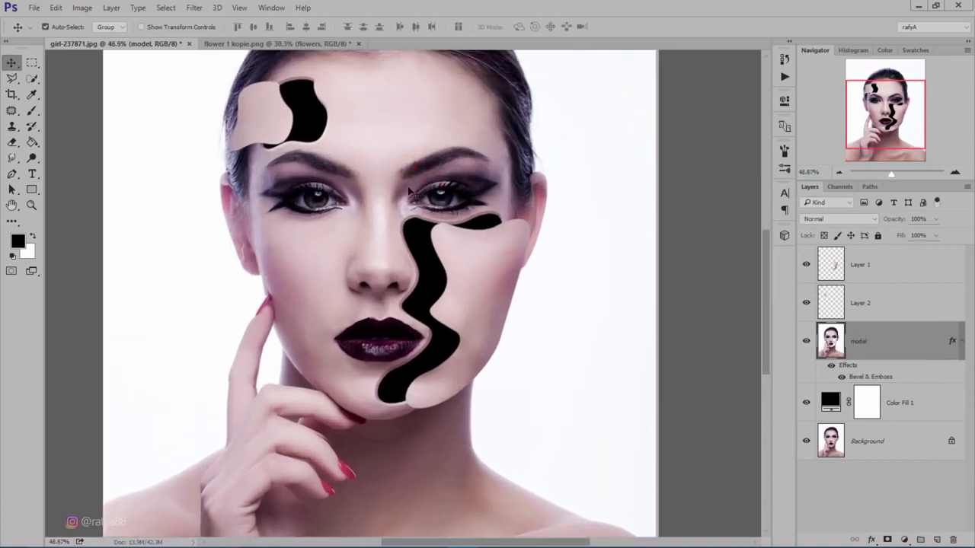
scroll(368, 166, up, 1)
scroll(322, 138, up, 1)
scroll(320, 143, up, 1)
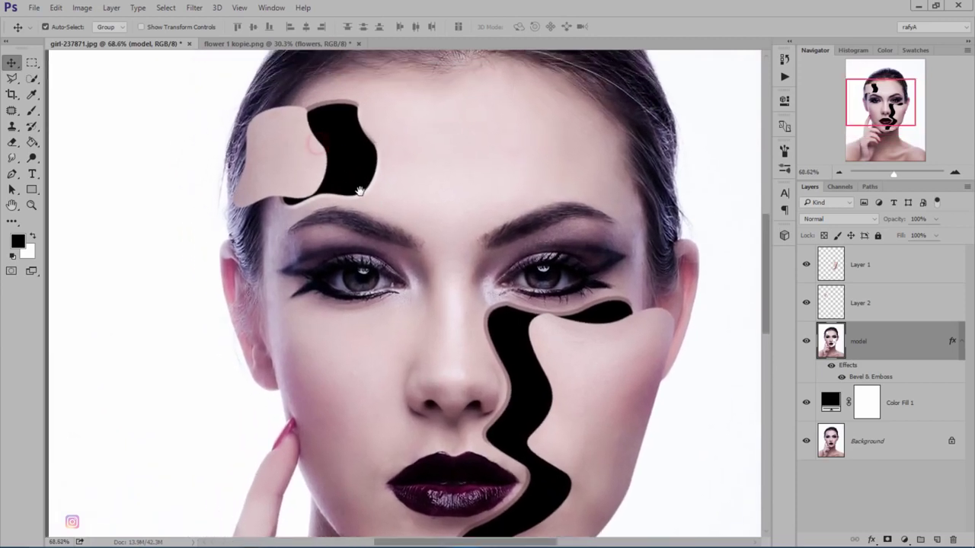
Hide the Layer 1 cheek and Layer 2 forehead skin patches
click(806, 264)
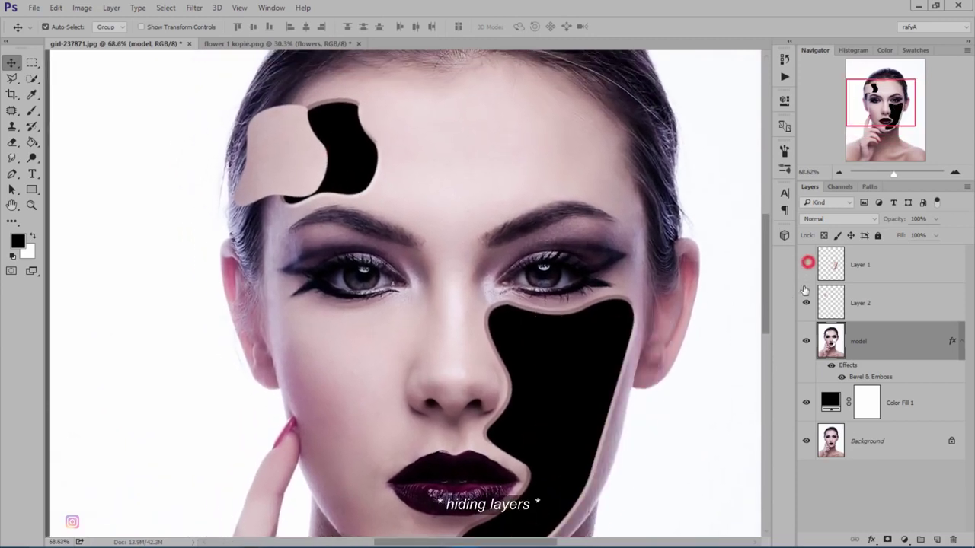
click(805, 303)
scroll(505, 203, down, 2)
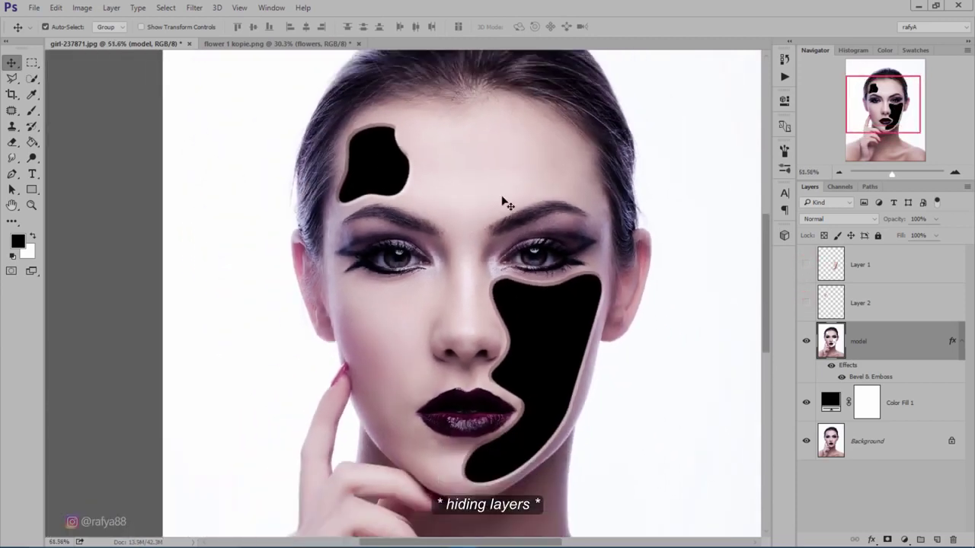
scroll(502, 196, down, 1)
Drag the petunias from the flower document into the portrait and place them beneath model
drag(475, 194, 439, 184)
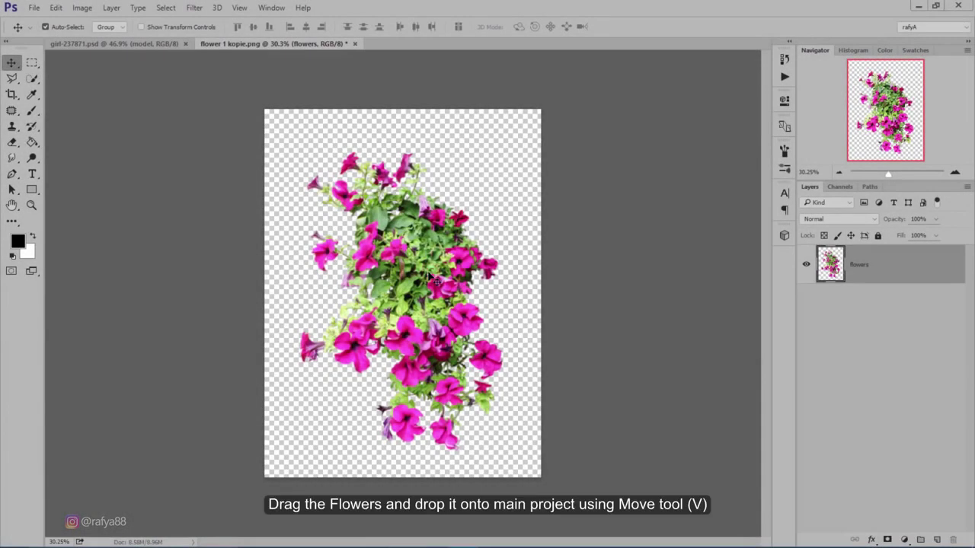
drag(433, 268, 472, 278)
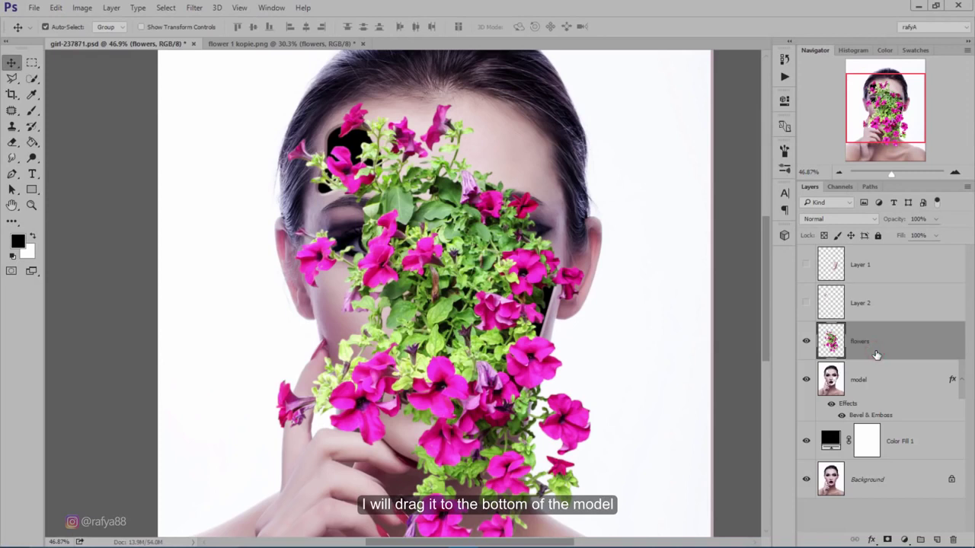
drag(898, 356, 919, 415)
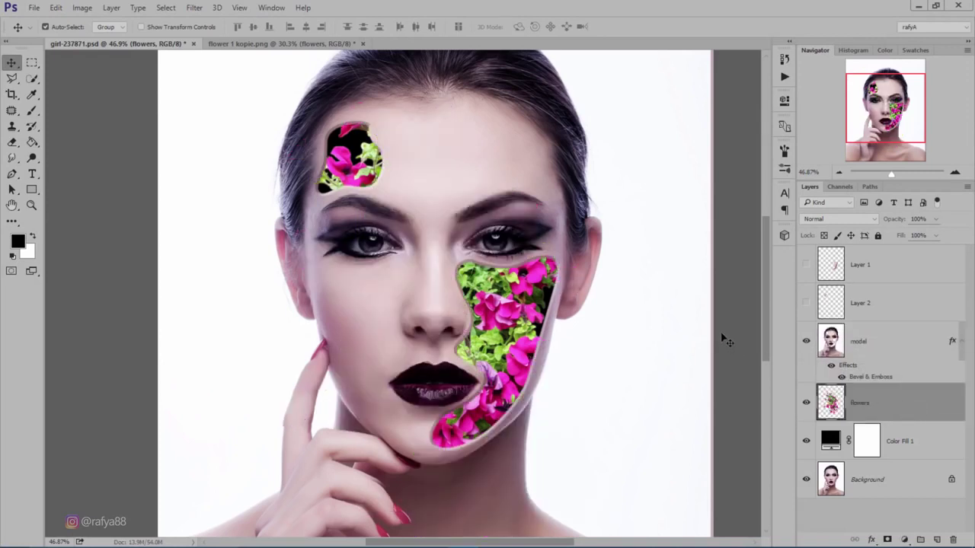
Rotate the flowers about -18.86° and scale them to roughly 72% over the cheek gap
key(ctrl+t)
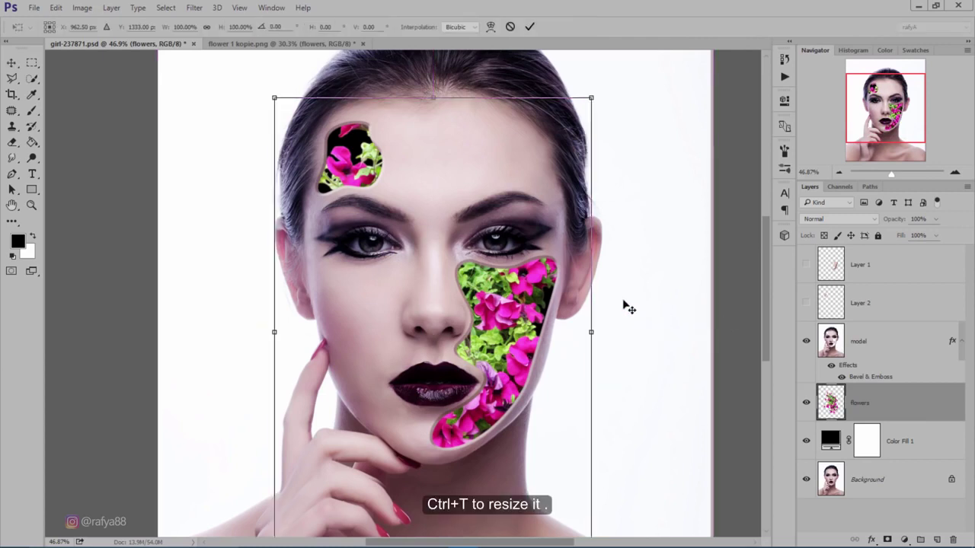
key(ctrl+0)
drag(603, 370, 618, 321)
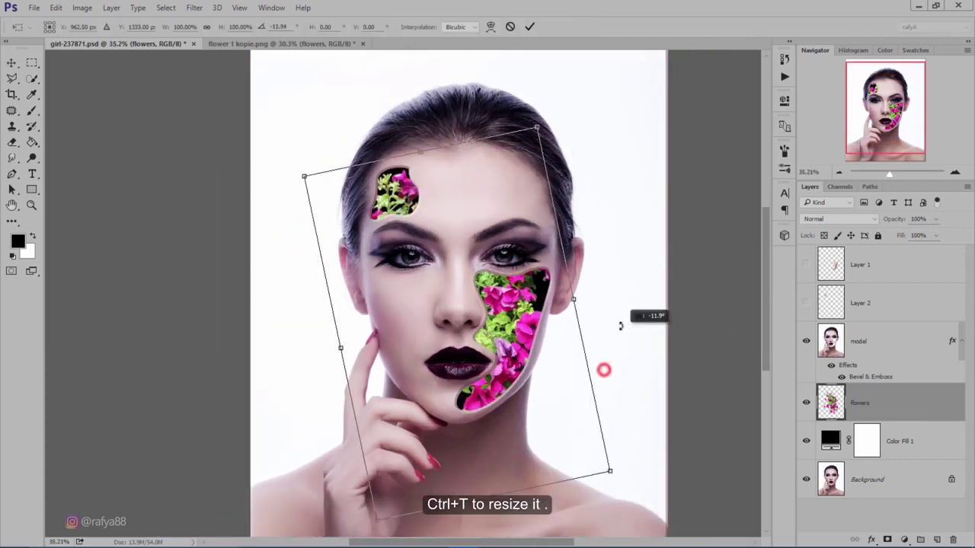
mouse_move(625, 454)
mouse_down()
mouse_move(583, 398)
mouse_move(623, 383)
mouse_move(626, 348)
mouse_up()
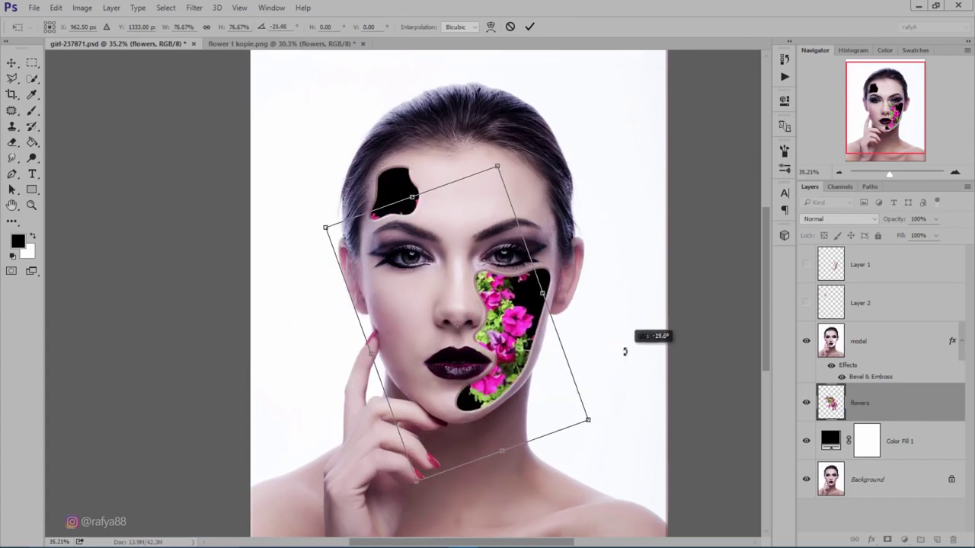
drag(533, 327, 571, 347)
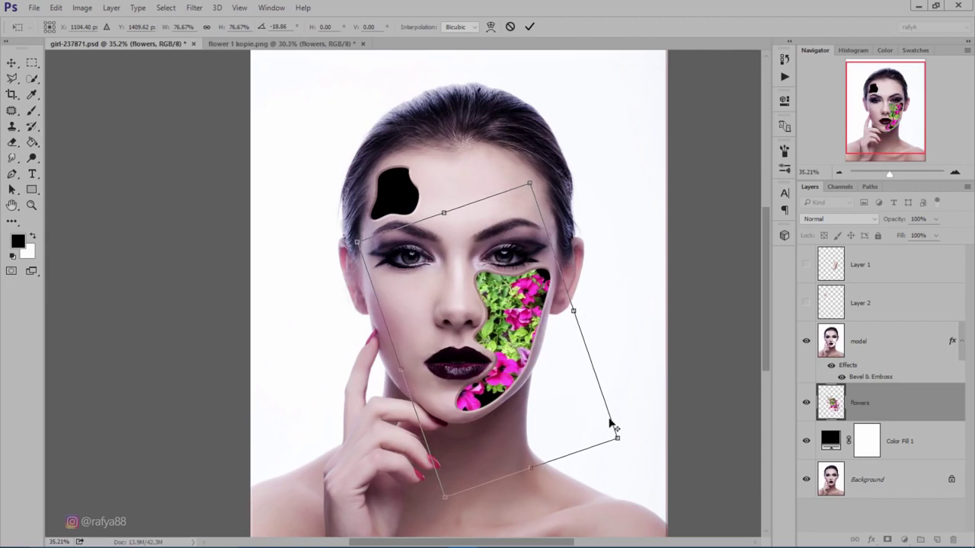
drag(616, 437, 611, 431)
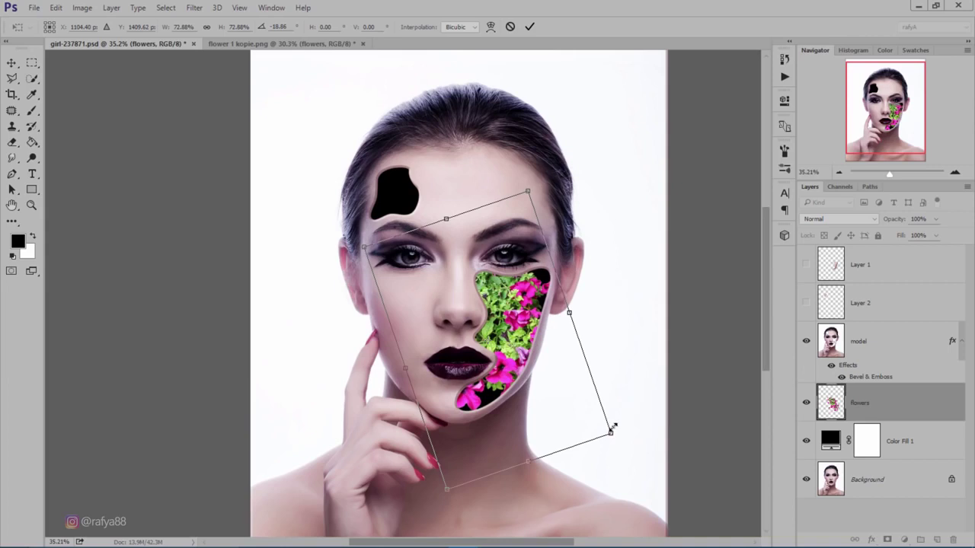
click(529, 27)
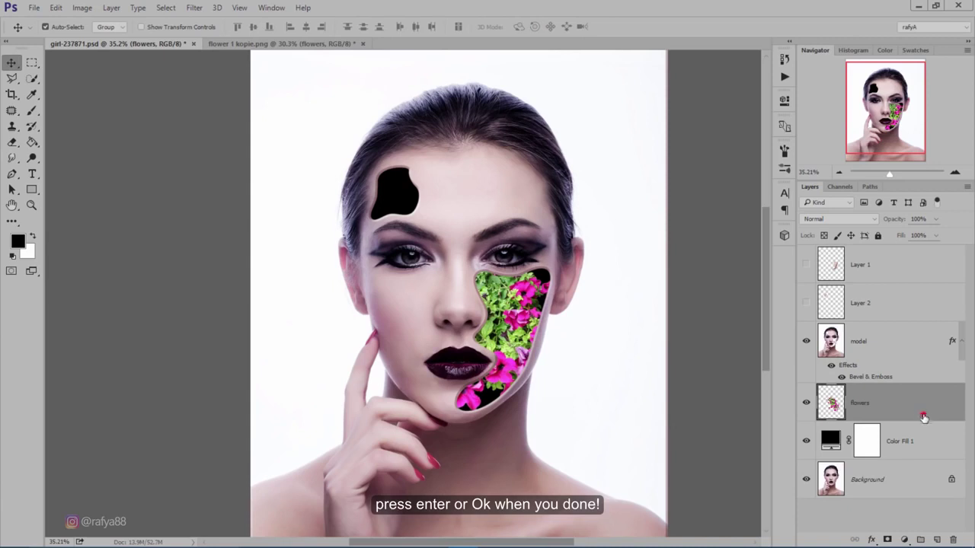
Duplicate flowers above model and give the copy an inverted mask from model's pixels
drag(923, 417, 936, 538)
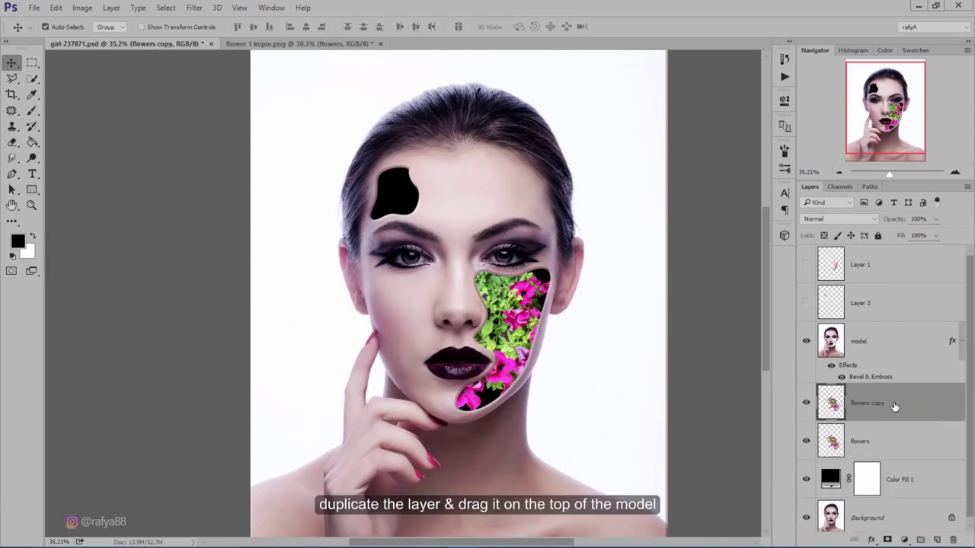
drag(901, 400, 898, 342)
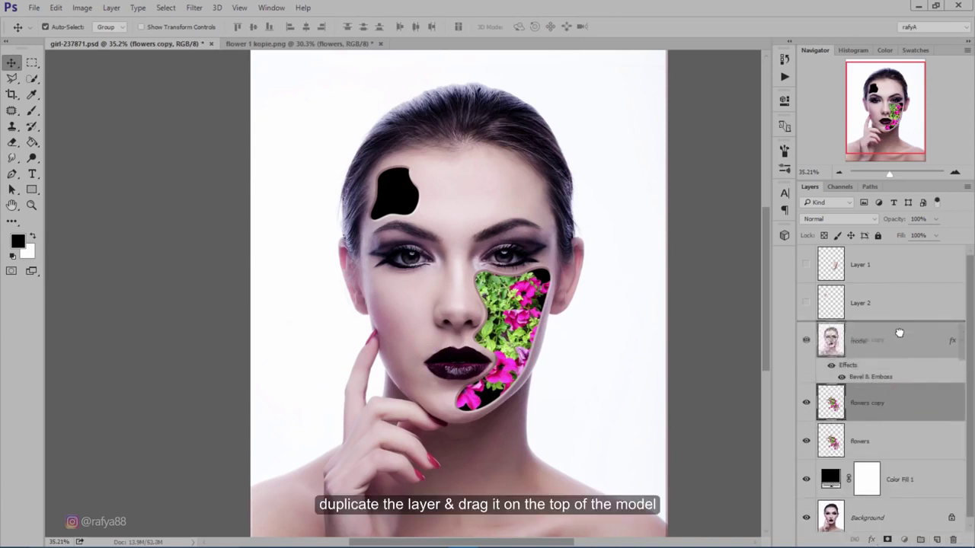
scroll(560, 337, up, 1)
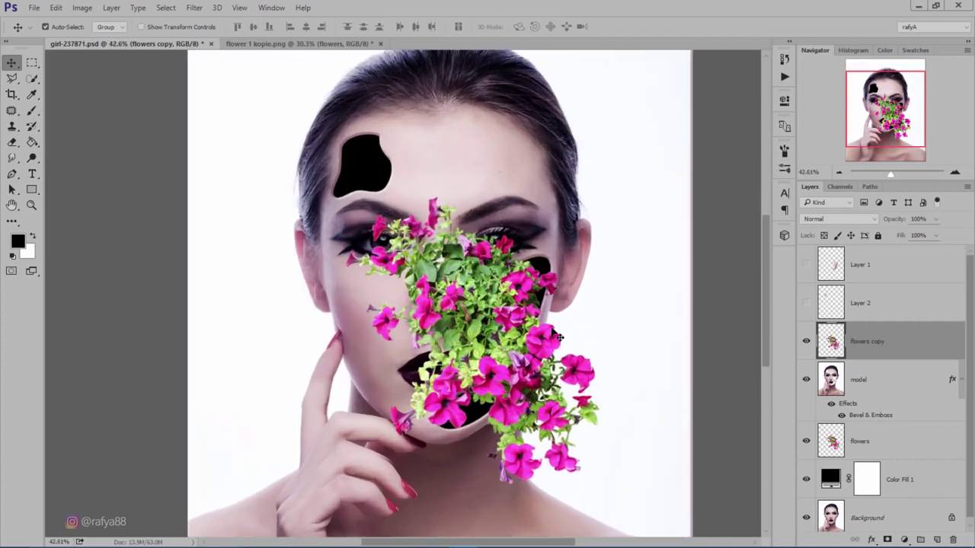
key(ctrl)
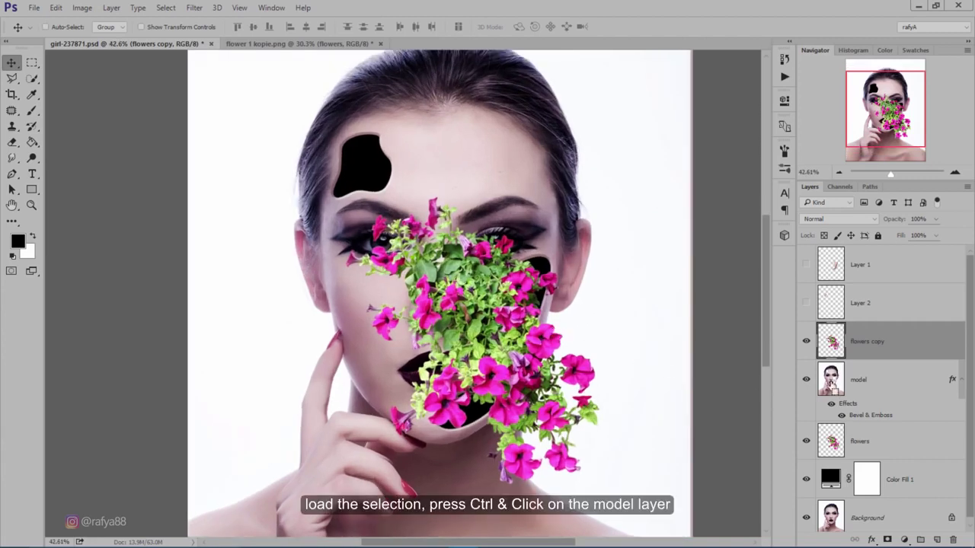
ctrl+click(833, 385)
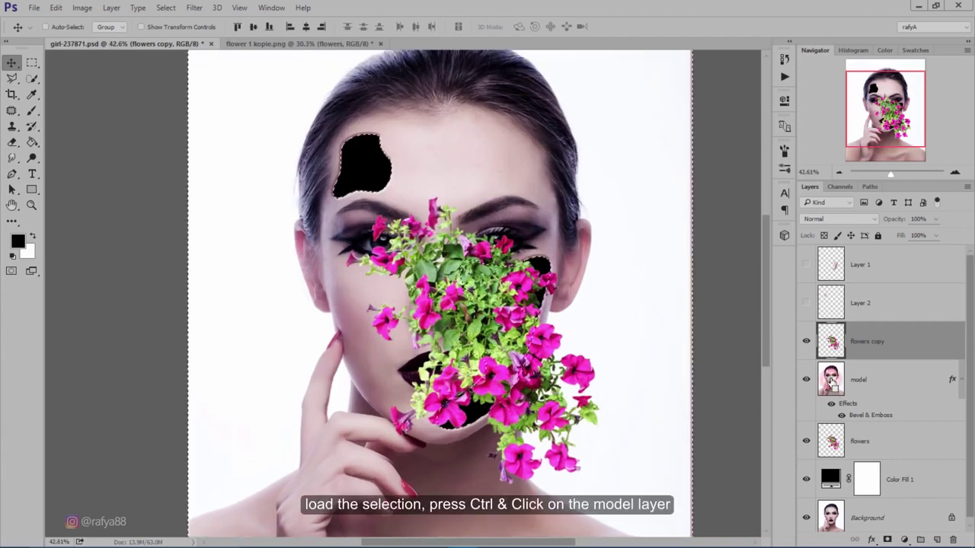
click(872, 344)
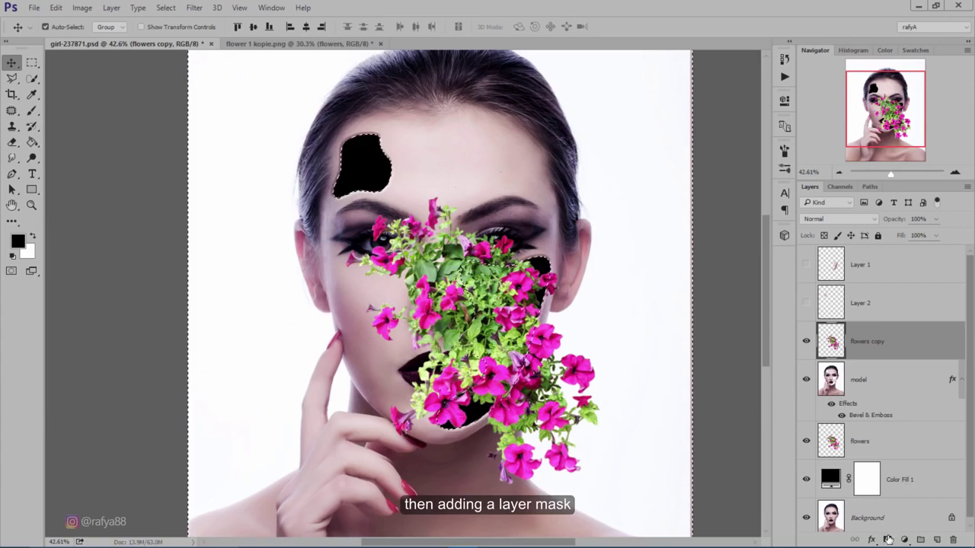
click(887, 539)
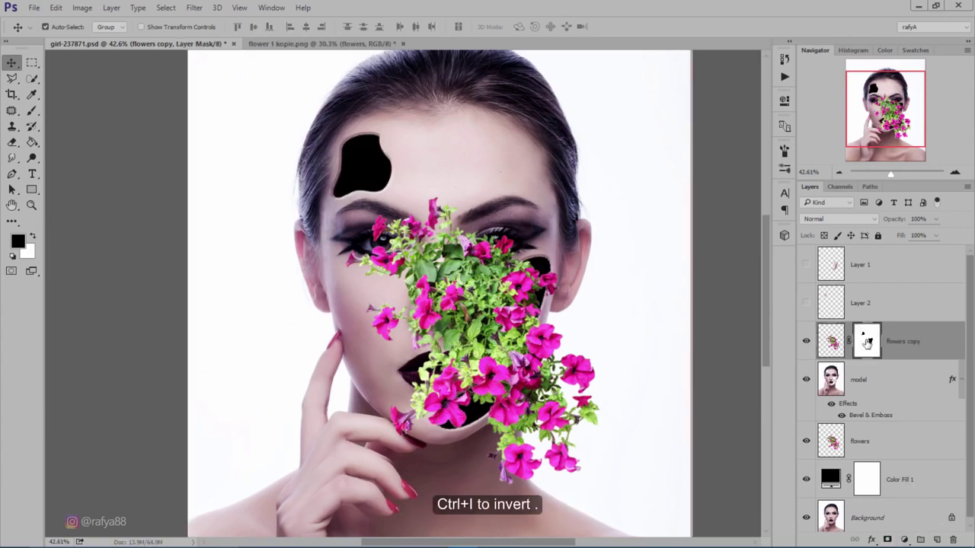
key(ctrl+i)
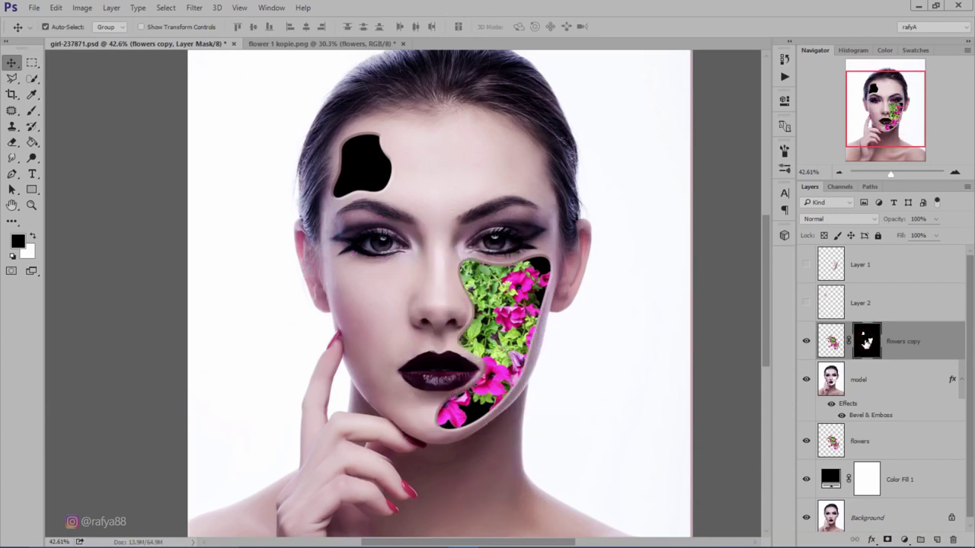
Set up a smaller white brush at 100% opacity
scroll(592, 425, up, 3)
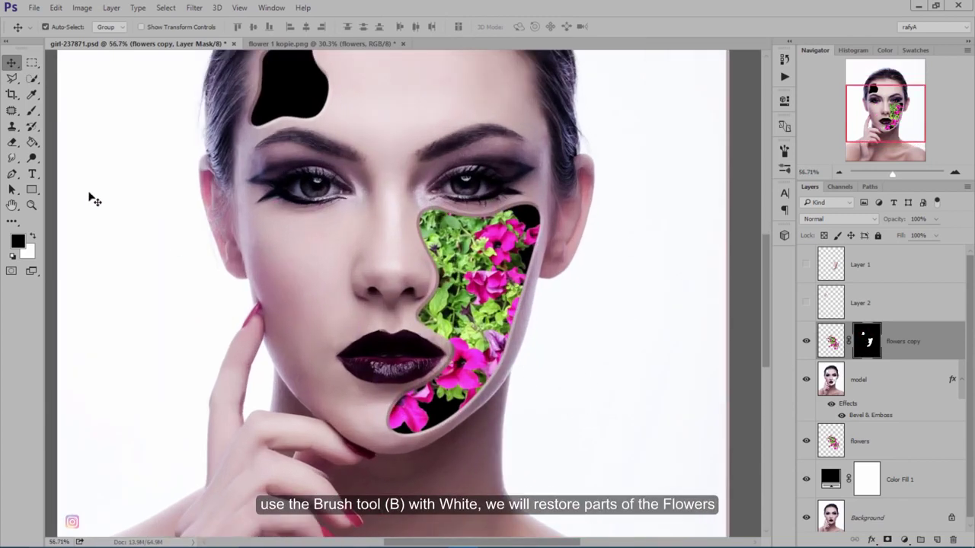
click(32, 110)
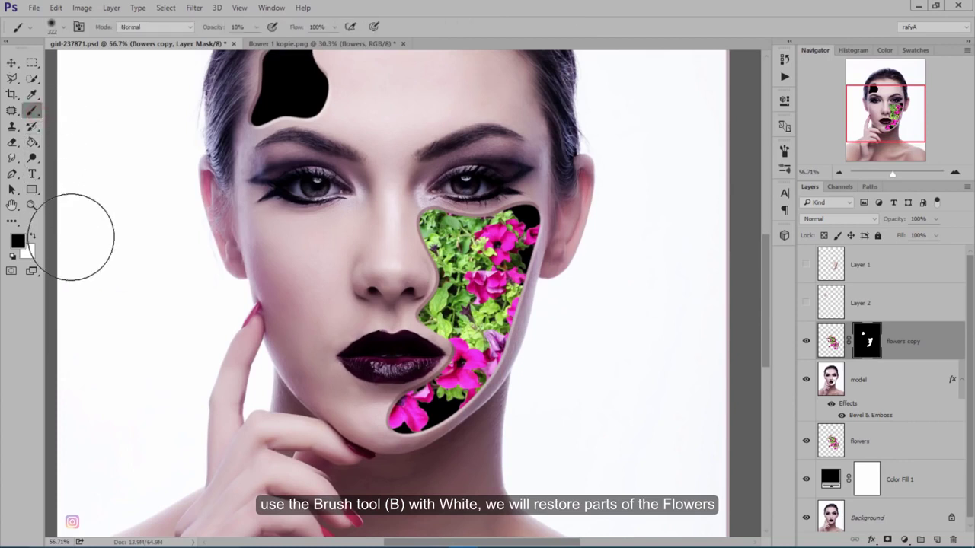
click(32, 238)
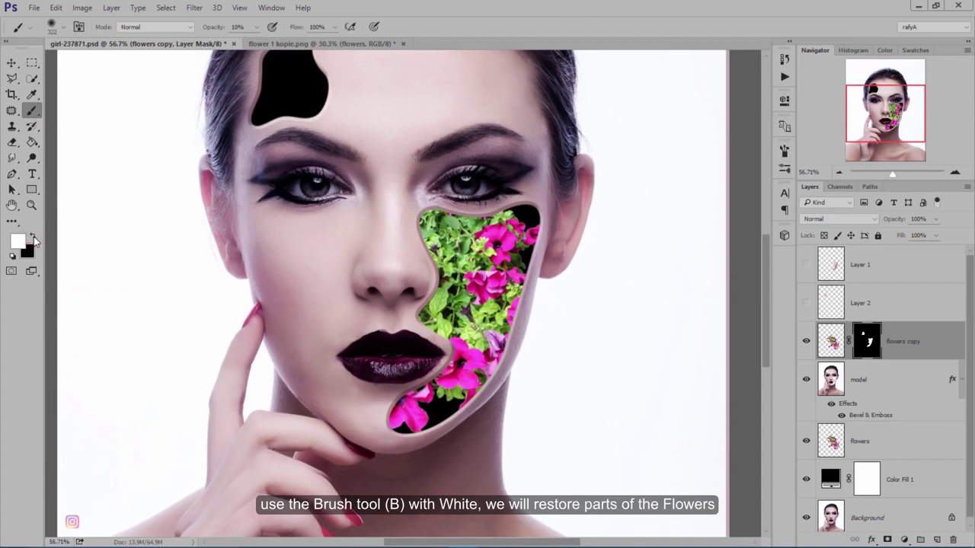
drag(212, 26, 222, 26)
right_click(597, 276)
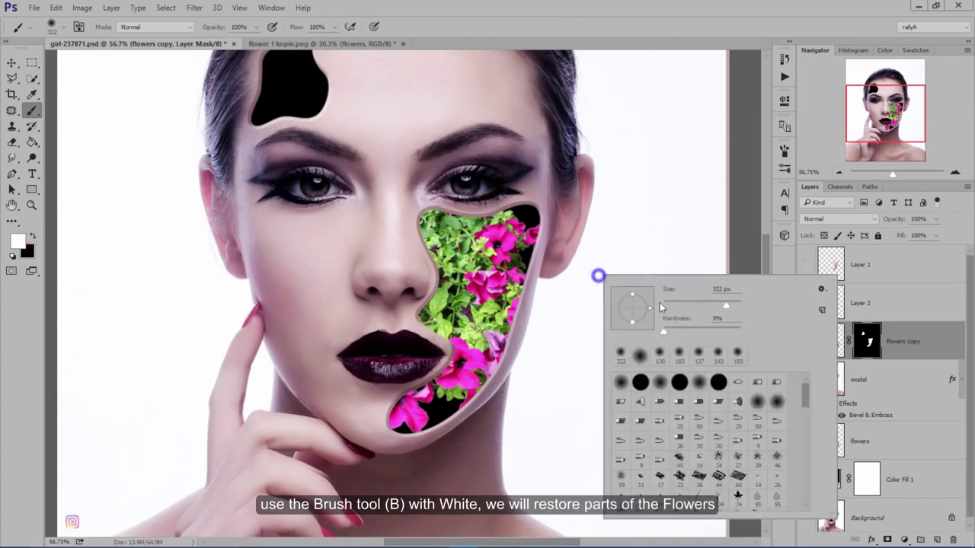
drag(659, 305, 696, 306)
click(508, 349)
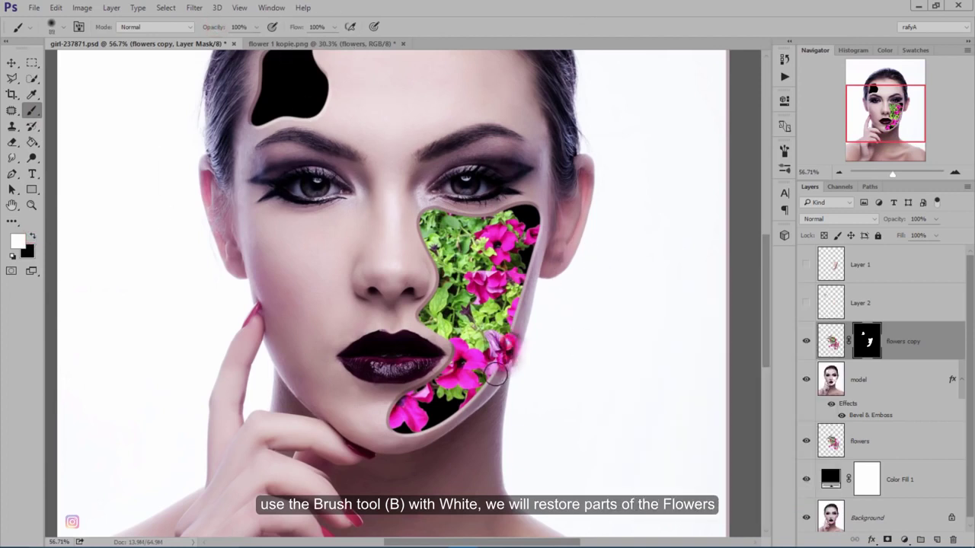
Paint the flowers copy mask to reveal petunias along, below and right of the cheek edge
drag(496, 373, 479, 392)
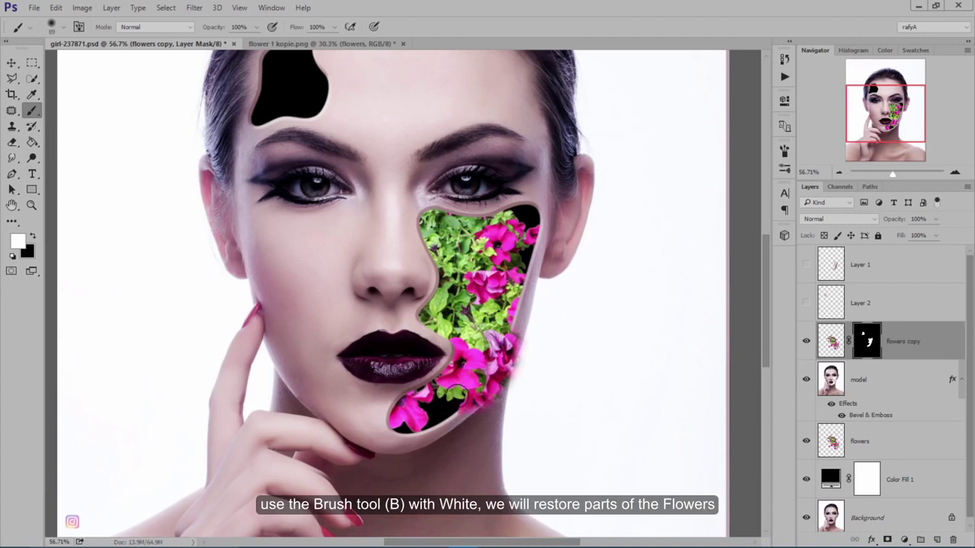
mouse_move(503, 375)
mouse_down()
mouse_move(467, 421)
mouse_move(550, 481)
mouse_move(587, 465)
mouse_move(587, 429)
mouse_move(524, 413)
mouse_move(525, 385)
mouse_move(590, 380)
mouse_move(533, 370)
mouse_move(510, 343)
mouse_move(607, 359)
mouse_move(541, 352)
mouse_up()
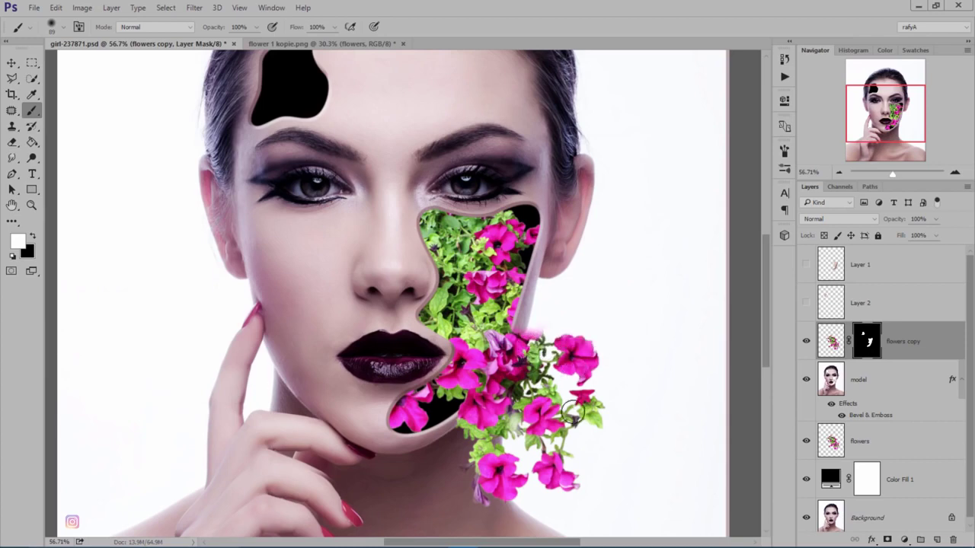
scroll(553, 327, down, 1)
scroll(541, 323, up, 1)
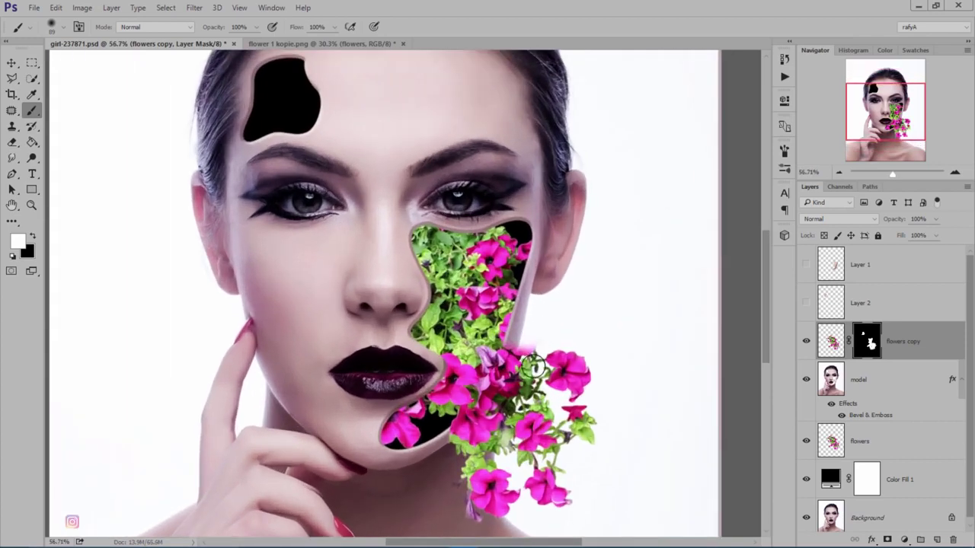
mouse_move(533, 367)
mouse_down()
mouse_move(495, 335)
mouse_move(507, 308)
mouse_move(527, 337)
mouse_move(537, 323)
mouse_move(543, 355)
mouse_up()
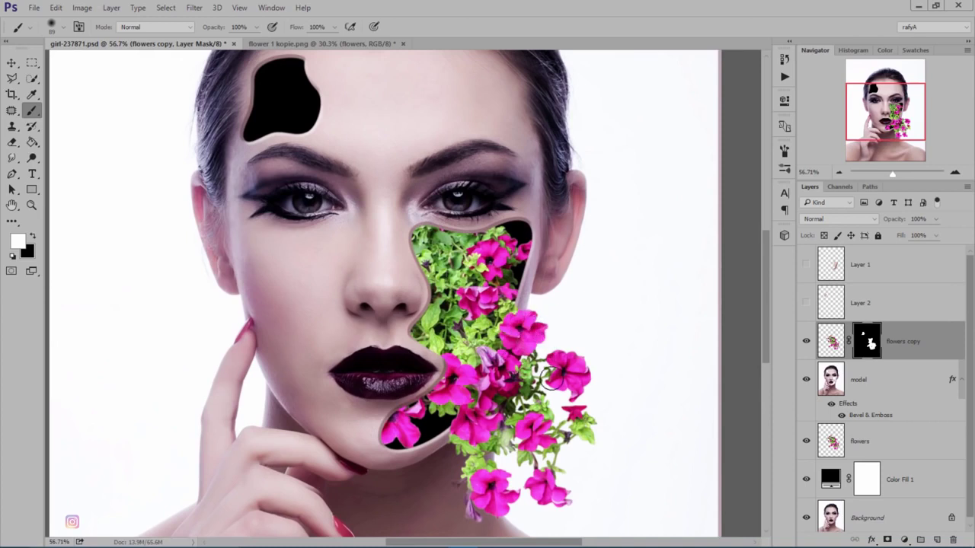
mouse_move(508, 251)
mouse_down()
mouse_move(526, 245)
mouse_move(543, 268)
mouse_up()
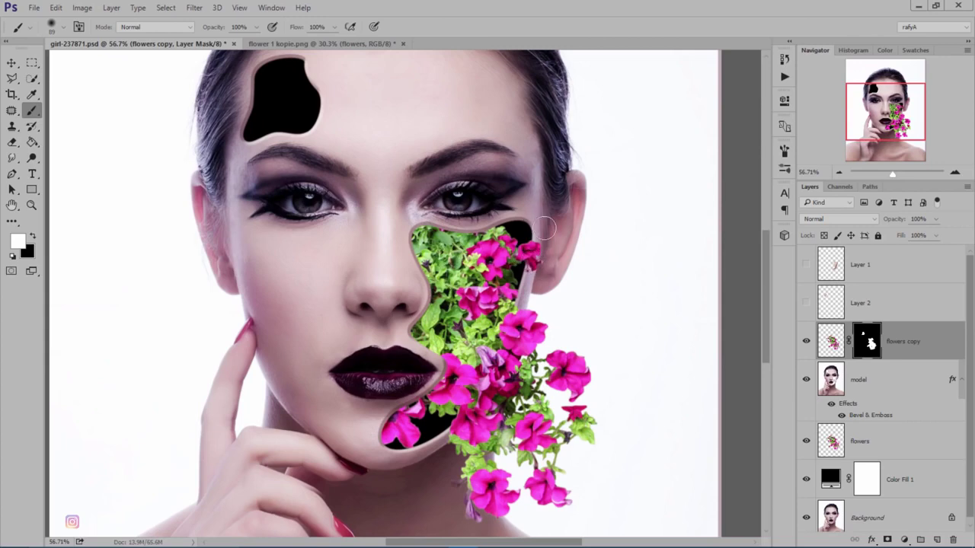
scroll(545, 227, down, 2)
scroll(544, 227, down, 1)
scroll(541, 226, down, 1)
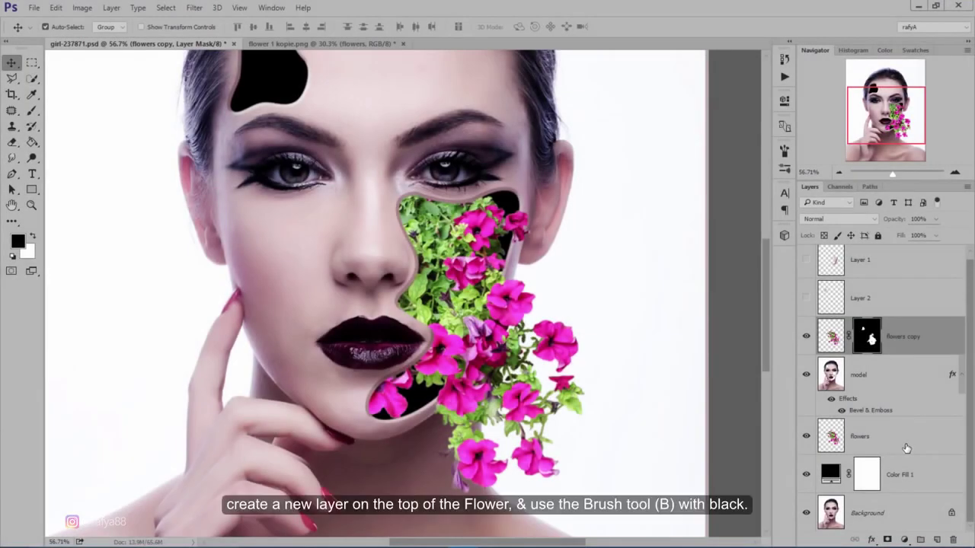
Add a new Layer 3 above flowers and paint soft black shading at 54% inside the cheek cut-out
click(905, 445)
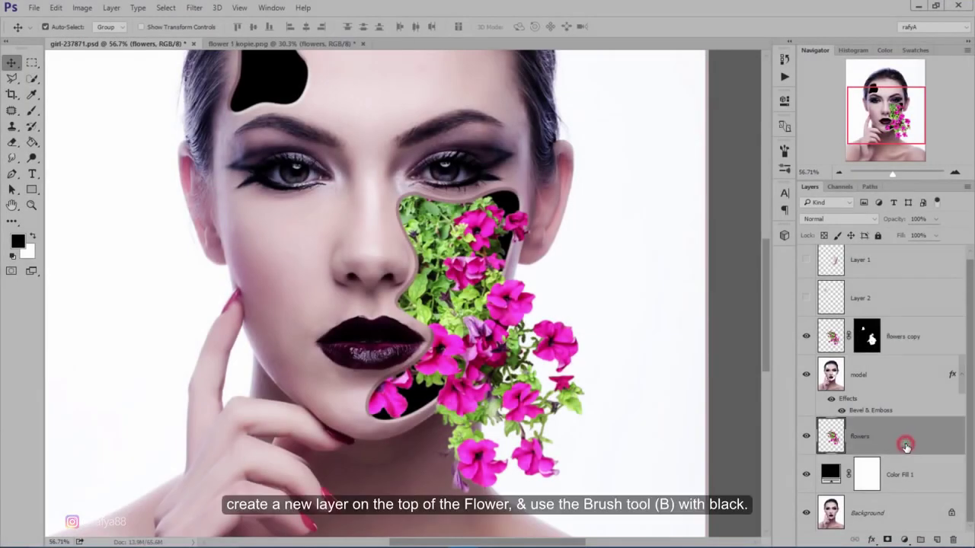
click(933, 538)
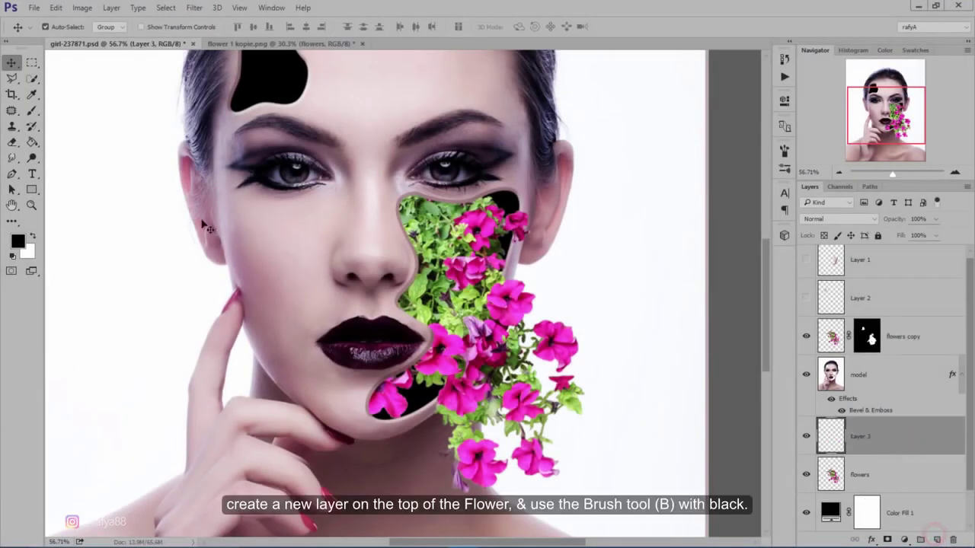
click(31, 112)
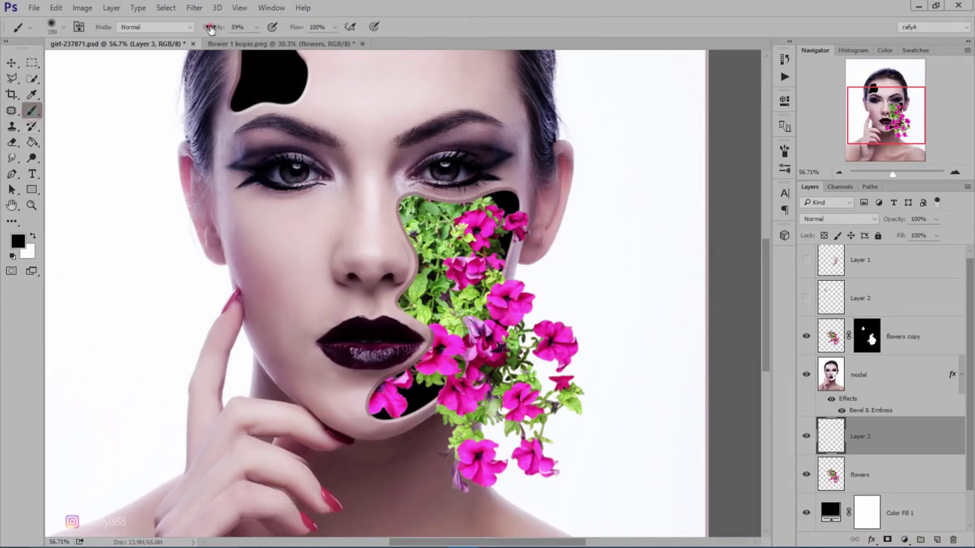
click(210, 30)
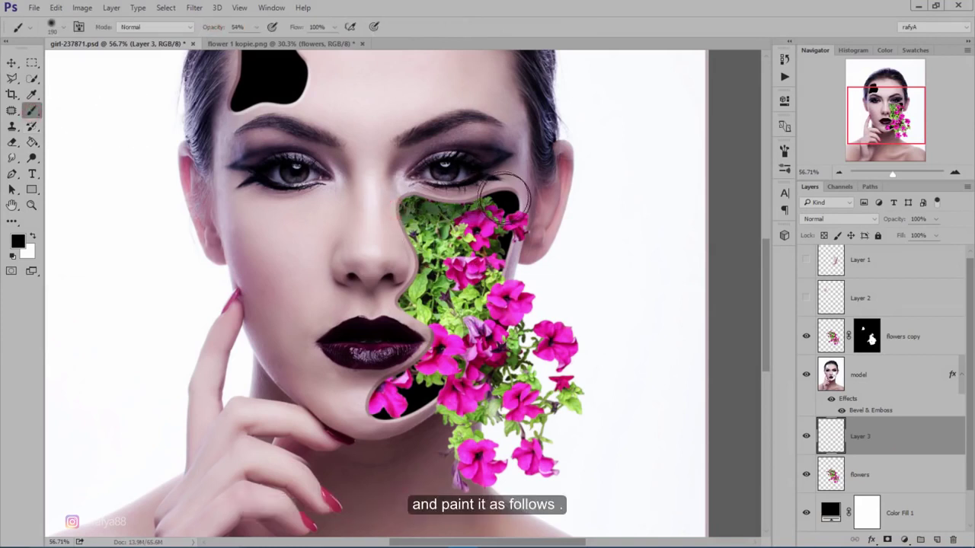
mouse_move(411, 220)
mouse_down()
mouse_move(446, 183)
mouse_move(409, 221)
mouse_up()
mouse_move(394, 334)
mouse_down()
mouse_move(419, 357)
mouse_move(382, 396)
mouse_up()
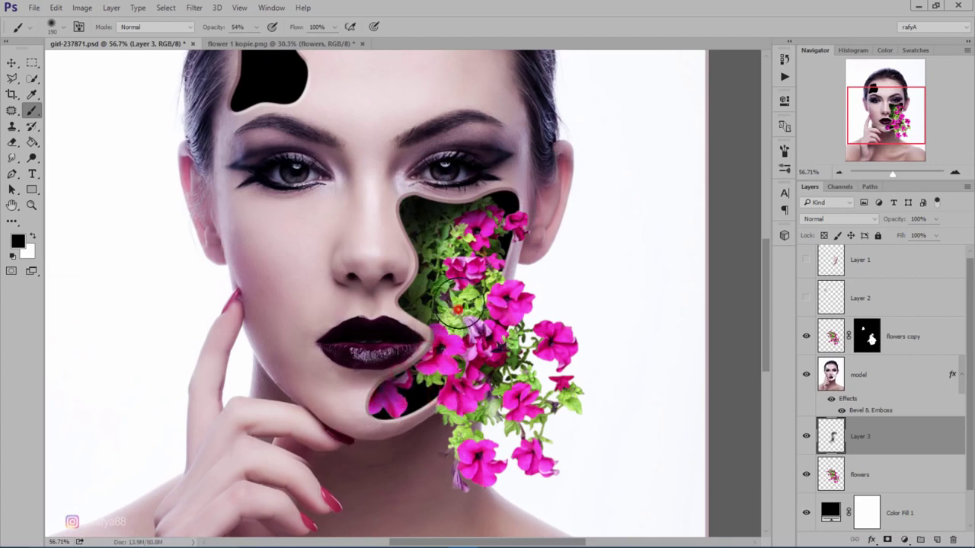
drag(462, 306, 398, 215)
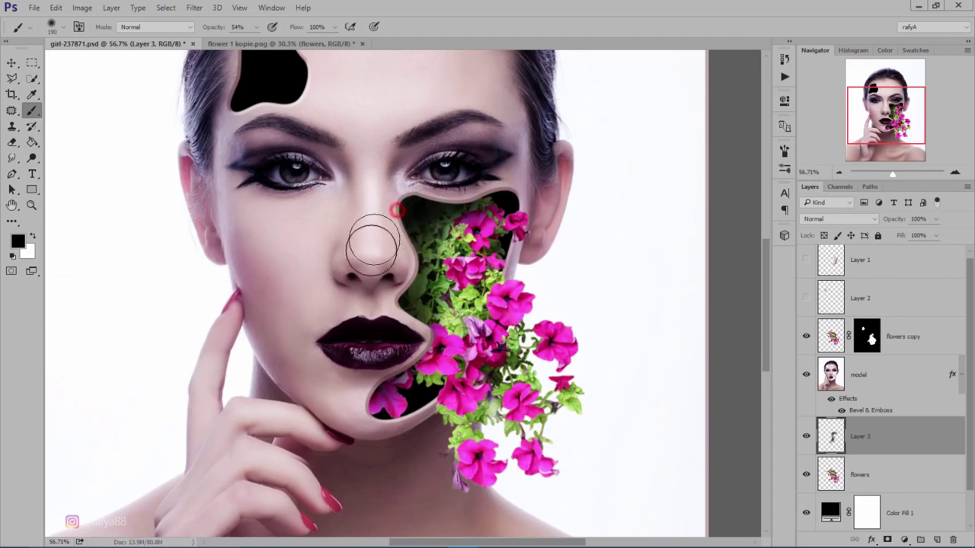
Lower Layer 3's opacity to 61% to soften the shading
drag(903, 219, 885, 220)
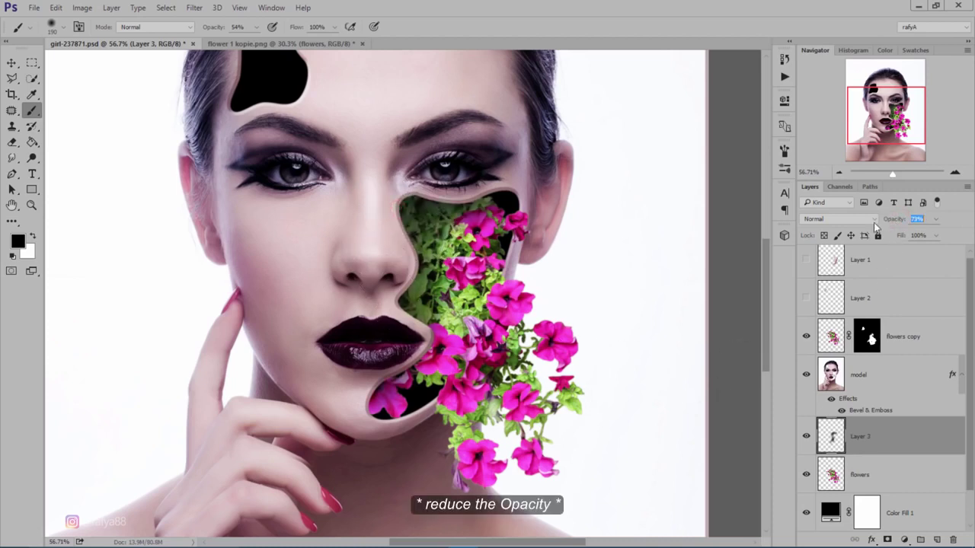
key(ctrl+0)
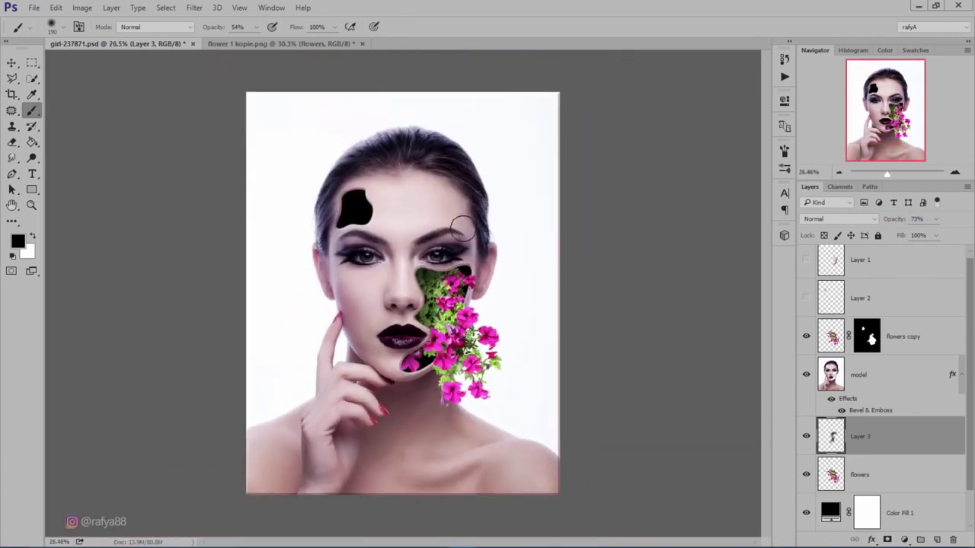
scroll(446, 247, up, 2)
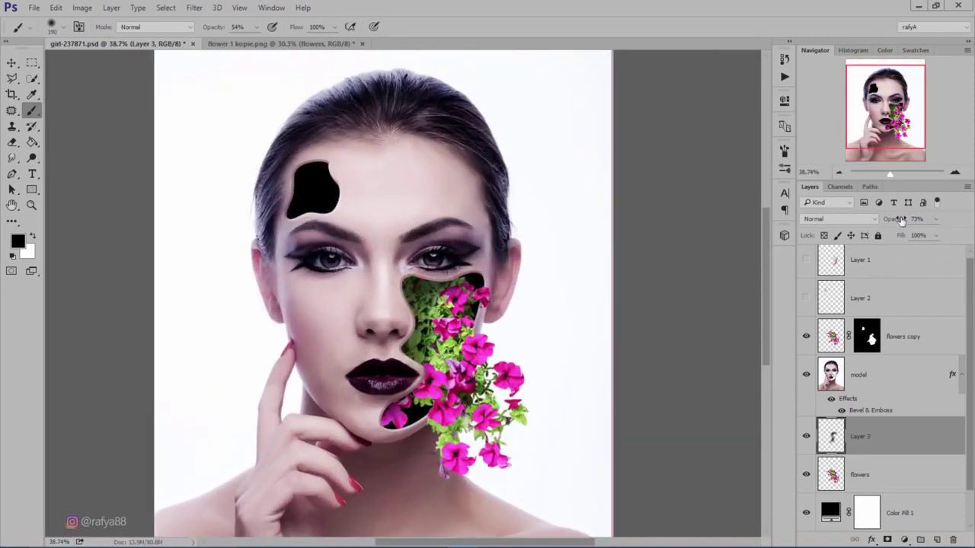
drag(901, 220, 892, 220)
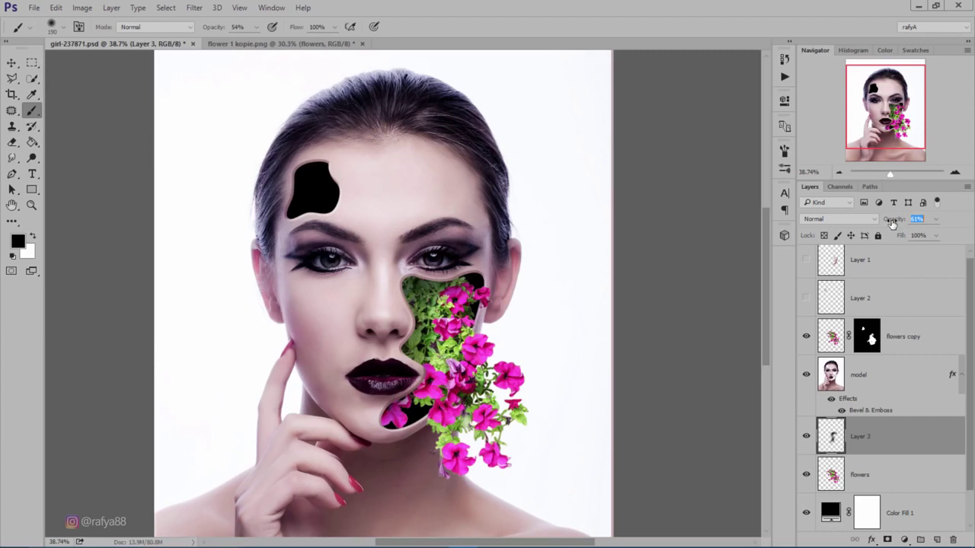
scroll(350, 242, down, 1)
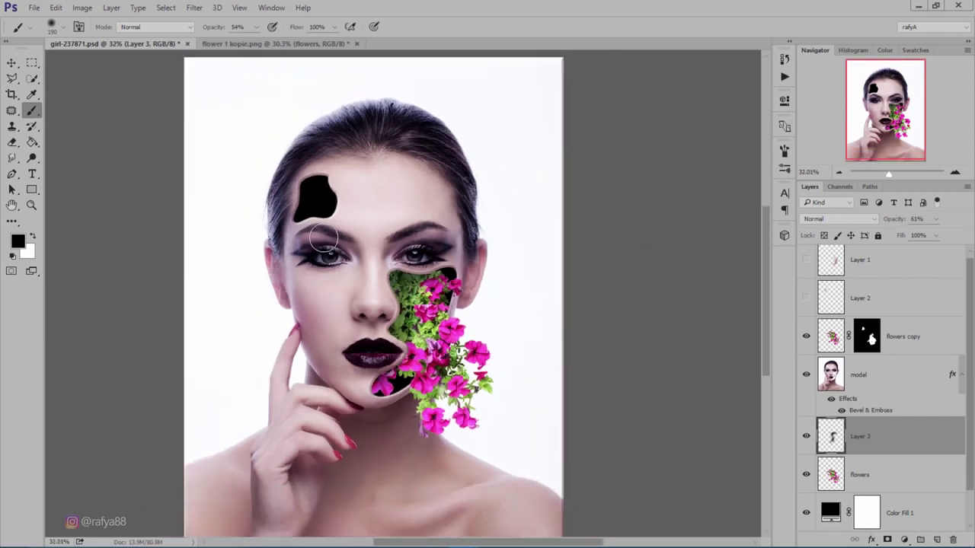
scroll(355, 221, down, 1)
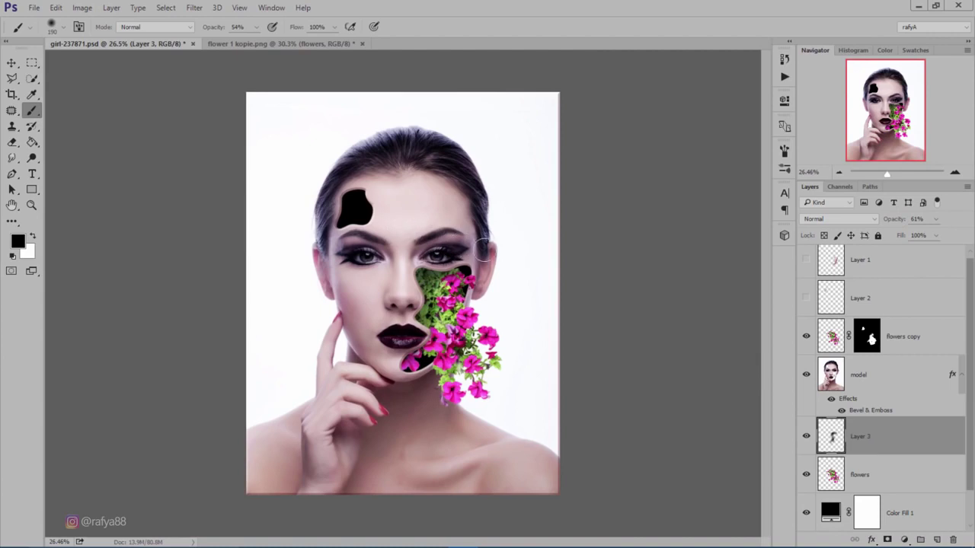
scroll(340, 230, up, 1)
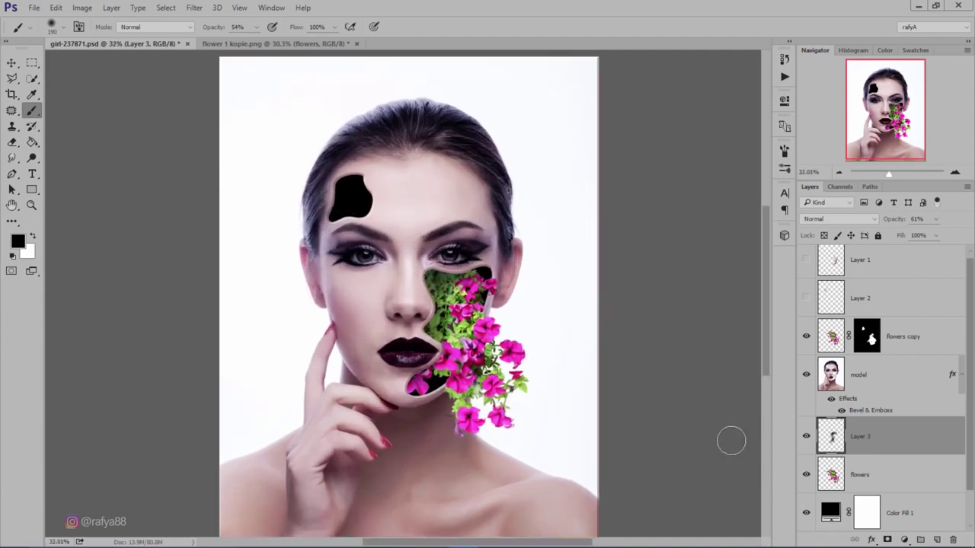
Duplicate the flowers layer, then rotate and shrink the copy to about 40% inside the forehead cut-out
click(864, 477)
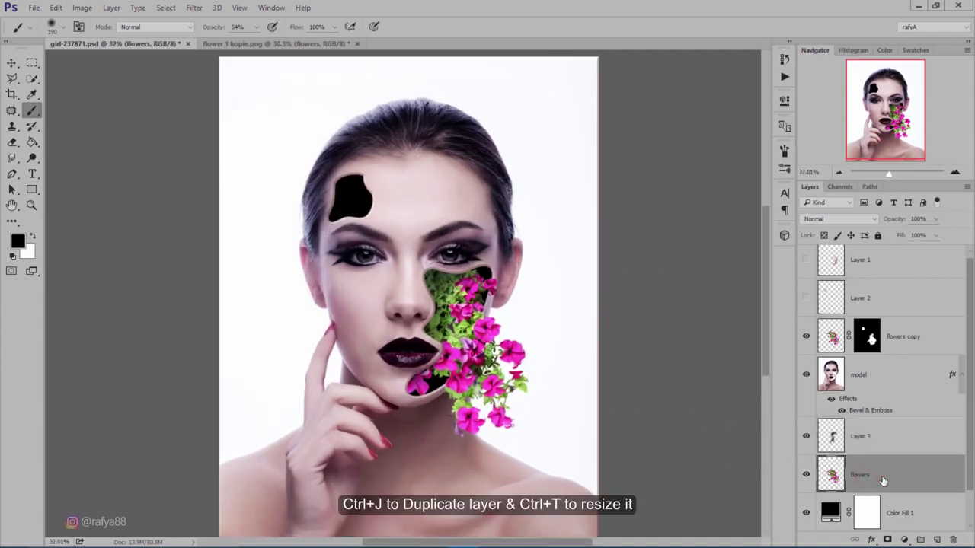
key(ctrl+j)
key(ctrl+t)
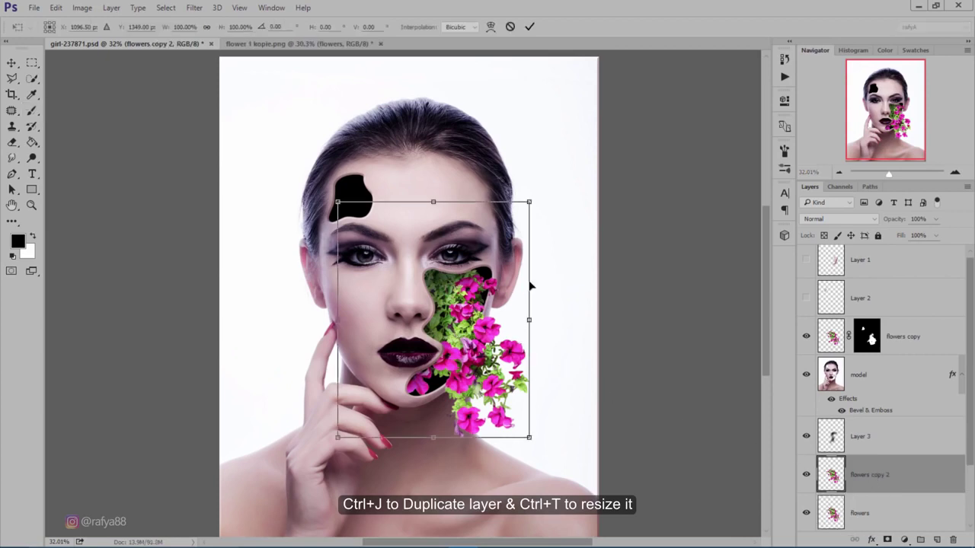
drag(583, 266, 474, 355)
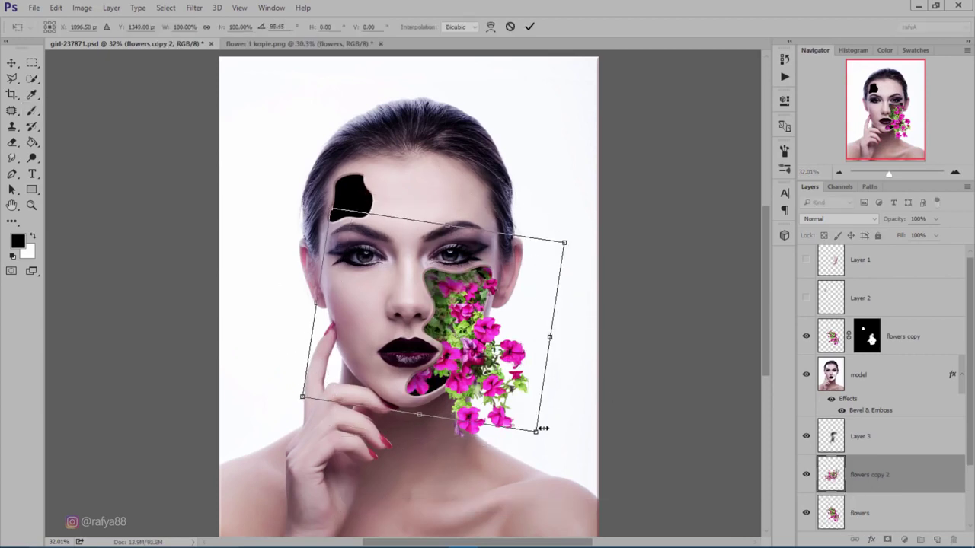
drag(536, 431, 504, 406)
mouse_move(504, 312)
mouse_down()
mouse_move(451, 222)
mouse_move(446, 171)
mouse_up()
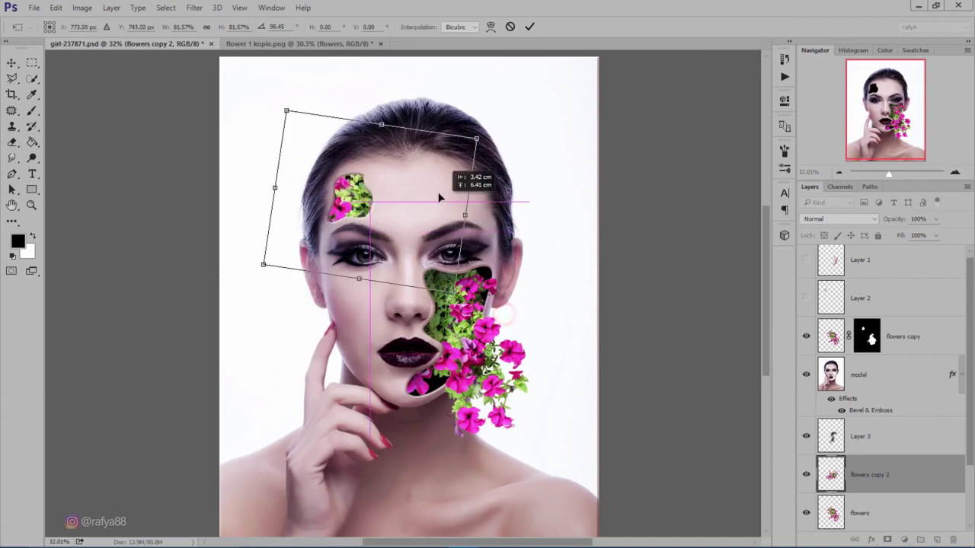
scroll(373, 203, up, 2)
drag(474, 315, 410, 252)
drag(386, 206, 383, 200)
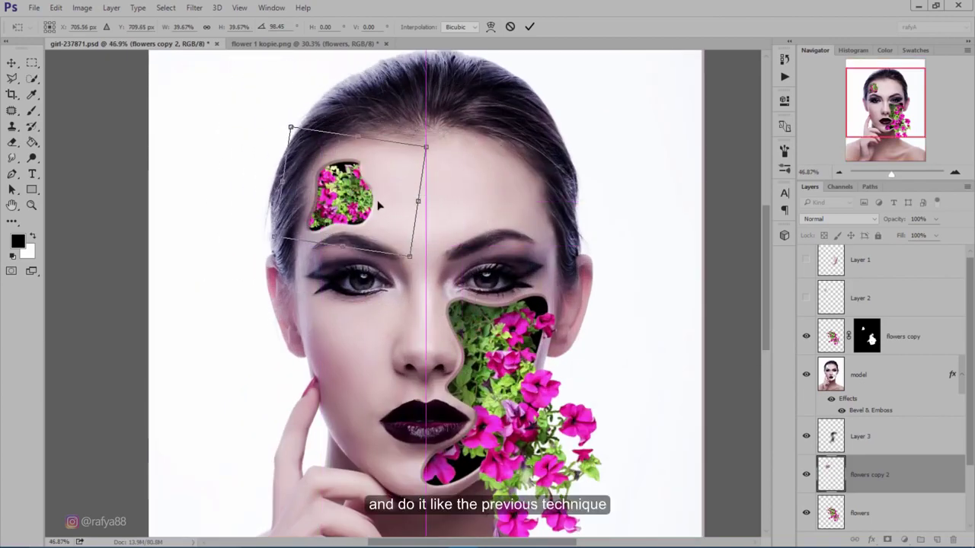
key(Return)
Add Layer 4 at 76% opacity and make another copy of the forehead flowers
key(b)
scroll(375, 214, up, 1)
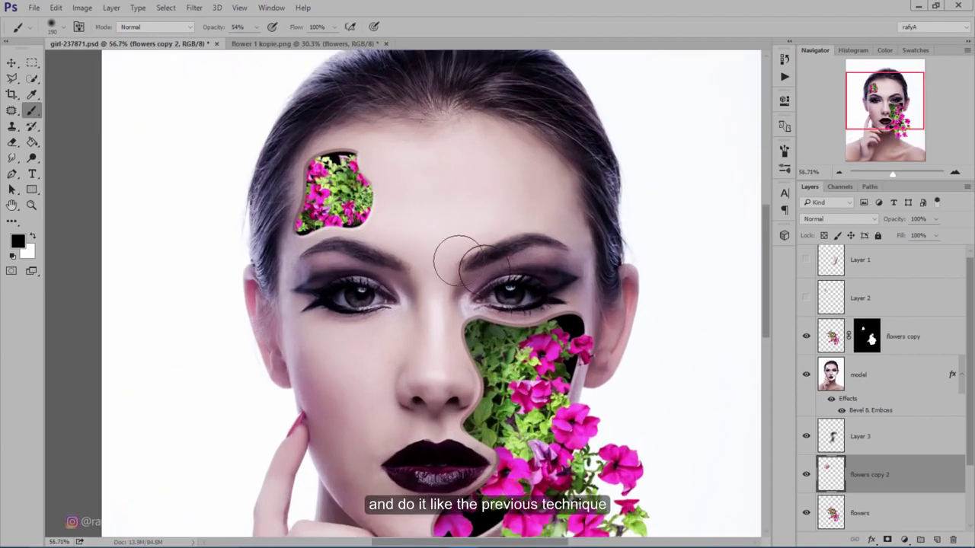
click(937, 539)
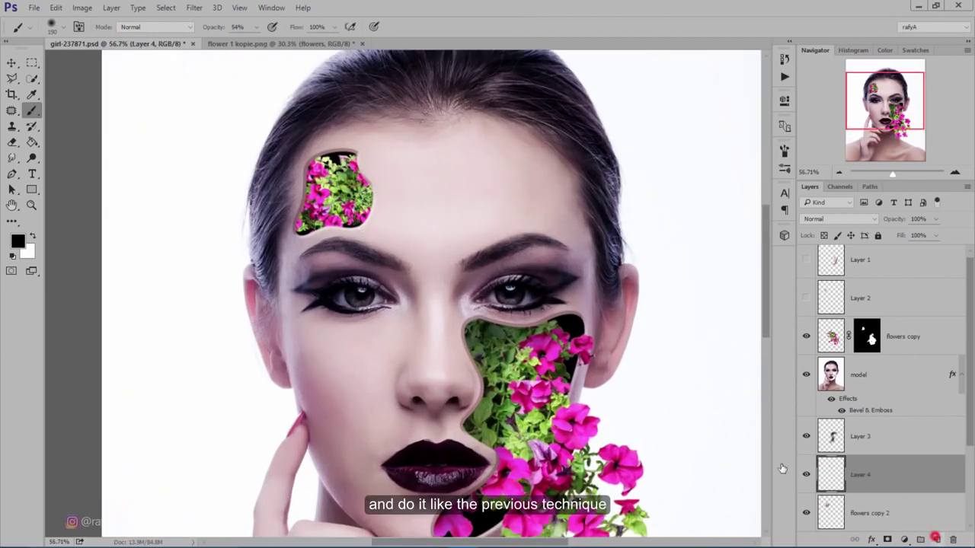
click(370, 169)
click(354, 147)
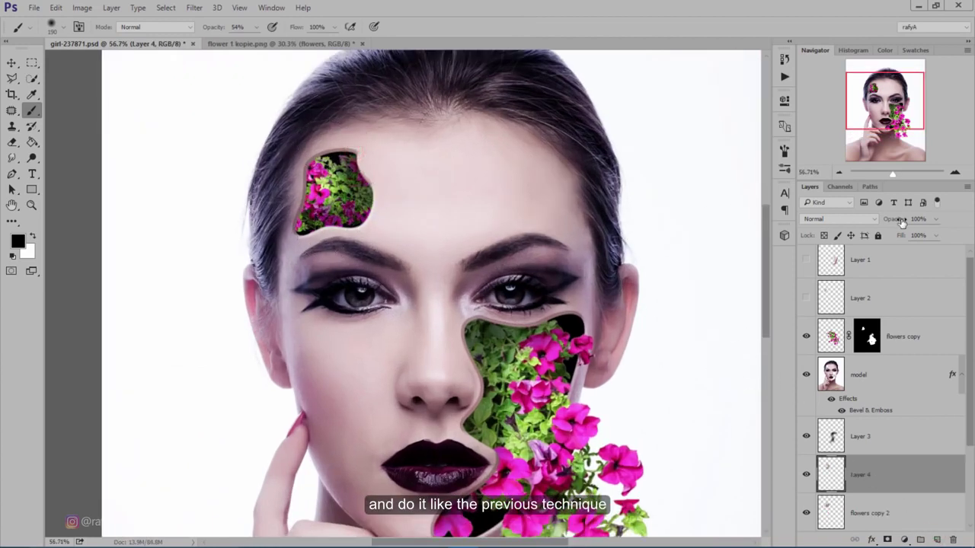
drag(891, 219, 886, 220)
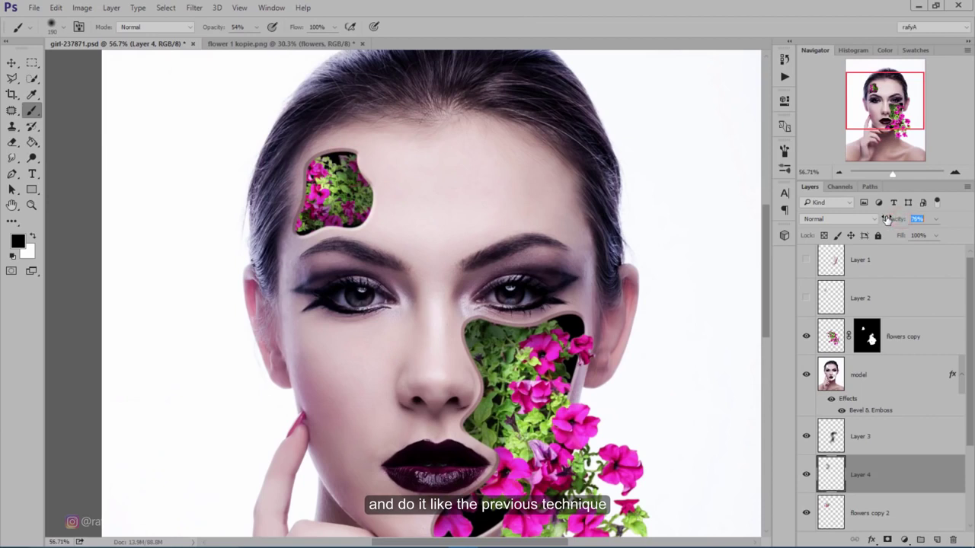
click(912, 475)
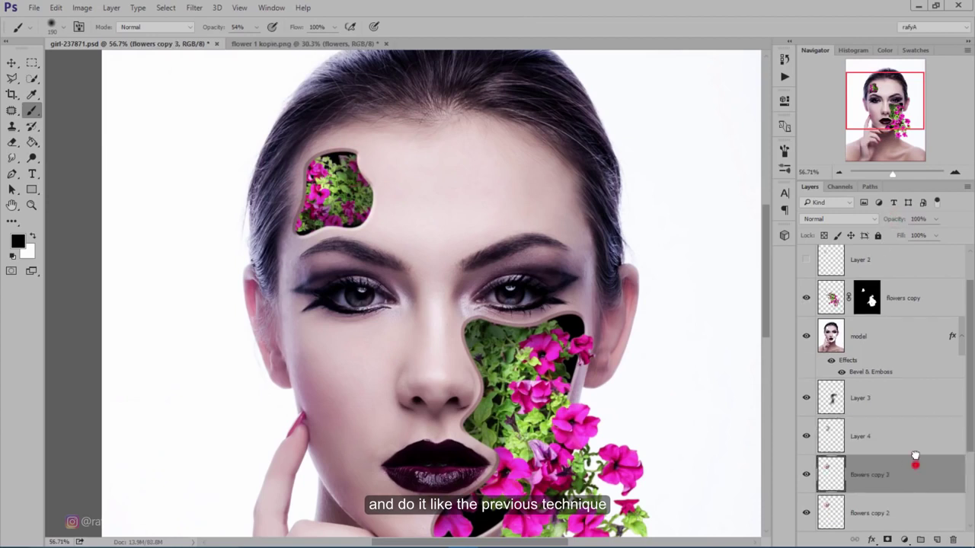
Move flowers copy 3 above the model and give it an inverted mask from the model's outline
drag(914, 455, 910, 280)
scroll(341, 185, up, 2)
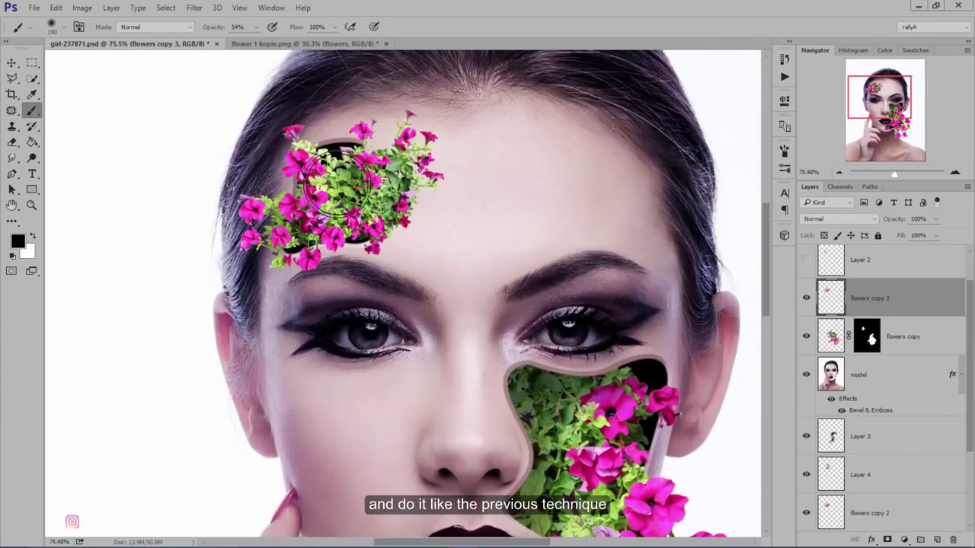
click(831, 375)
ctrl+click(832, 375)
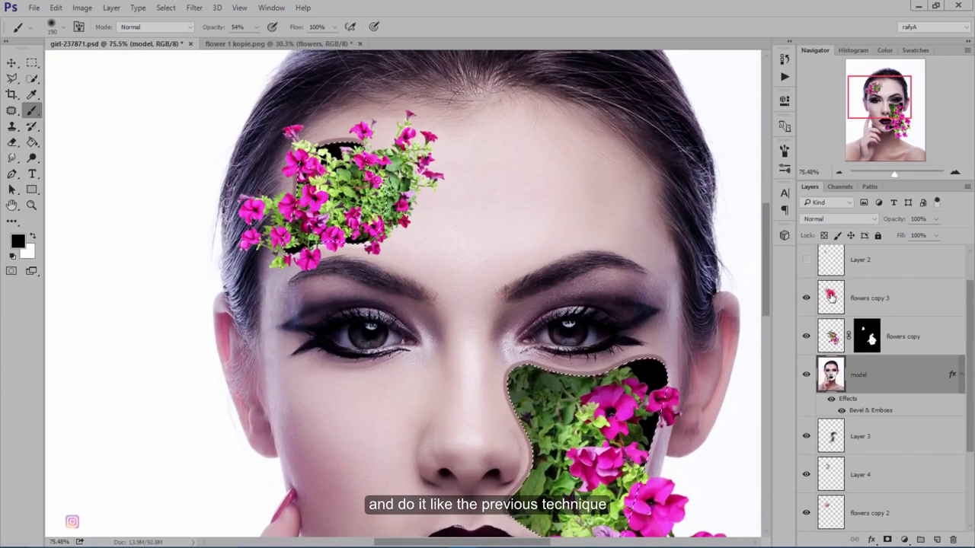
click(832, 297)
click(887, 539)
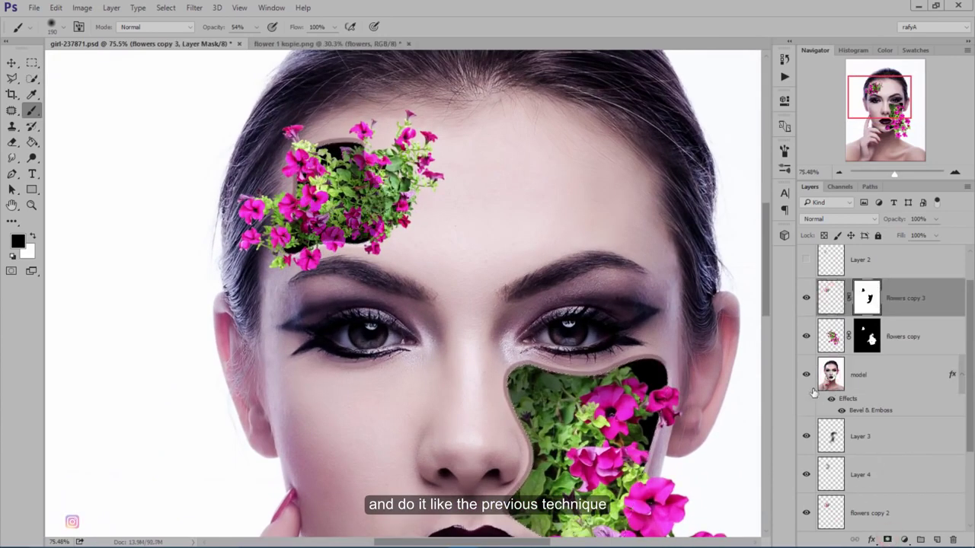
key(ctrl+i)
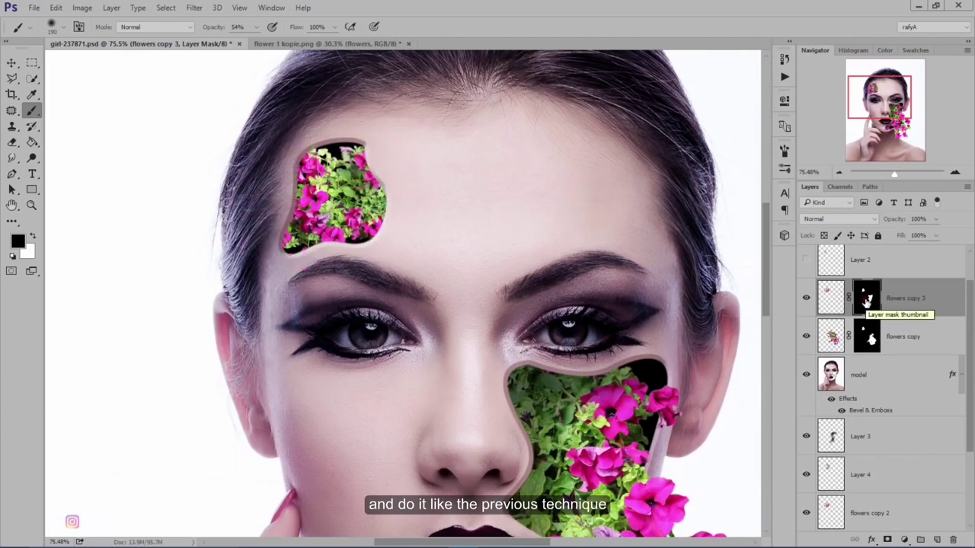
Paint white on the mask with an 84 px brush so petunias spill over the brow
scroll(98, 191, up, 1)
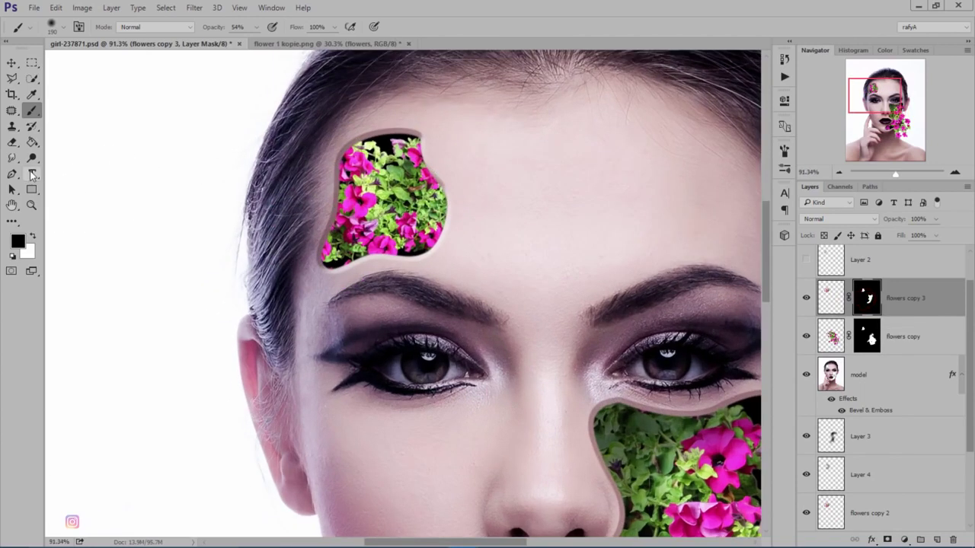
click(33, 237)
right_click(415, 158)
key(0)
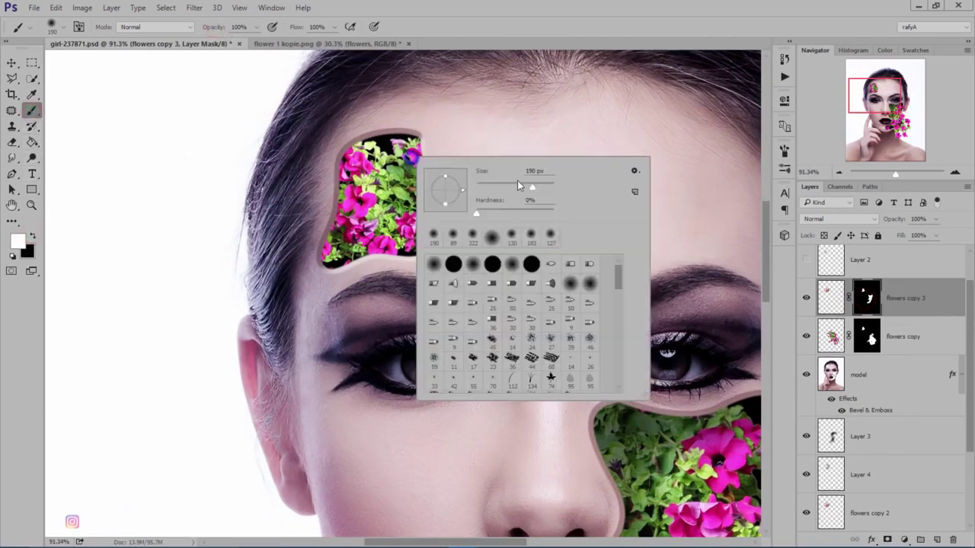
drag(517, 181, 516, 184)
key(Return)
mouse_move(347, 217)
mouse_down()
mouse_move(320, 204)
mouse_move(278, 215)
mouse_move(308, 238)
mouse_move(285, 252)
mouse_move(309, 271)
mouse_move(342, 274)
mouse_move(365, 243)
mouse_up()
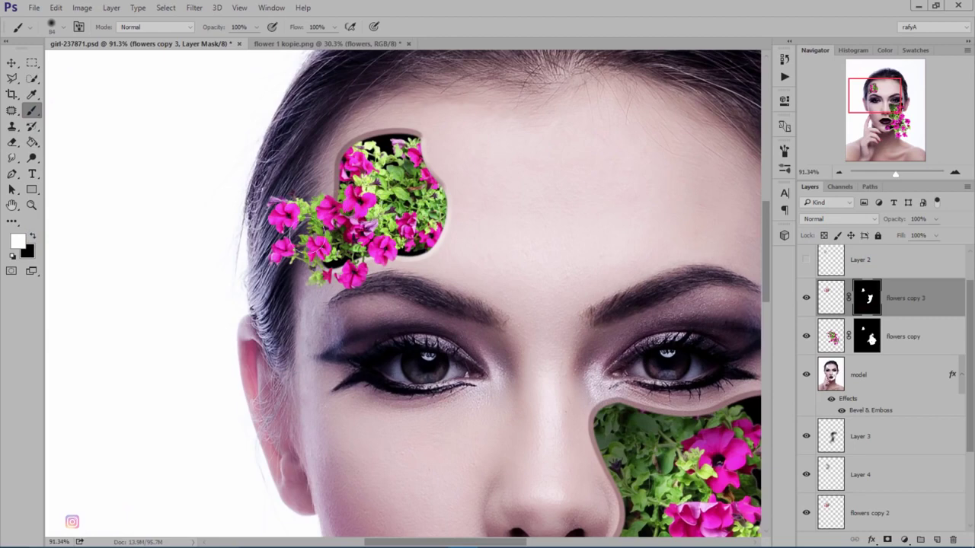
scroll(411, 186, down, 2)
scroll(412, 186, down, 2)
scroll(411, 187, down, 1)
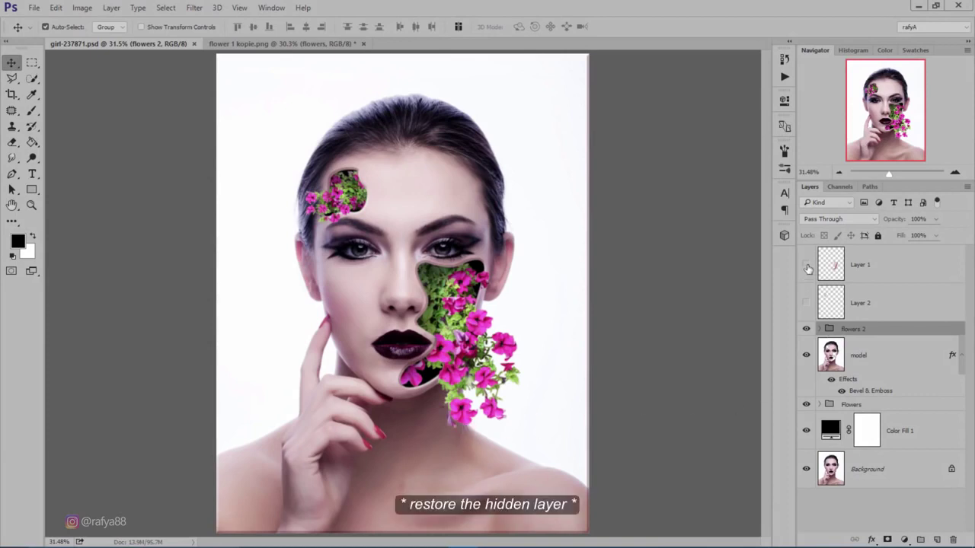
Show Layer 1's skin piece and position it, rotated about 10°, peeling off the cheek cut-out
click(806, 265)
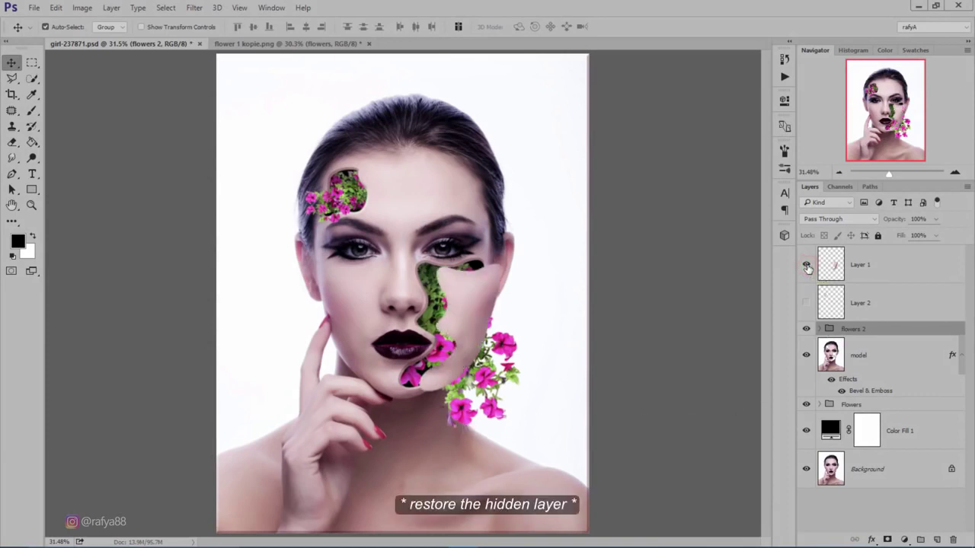
click(864, 264)
key(ctrl+t)
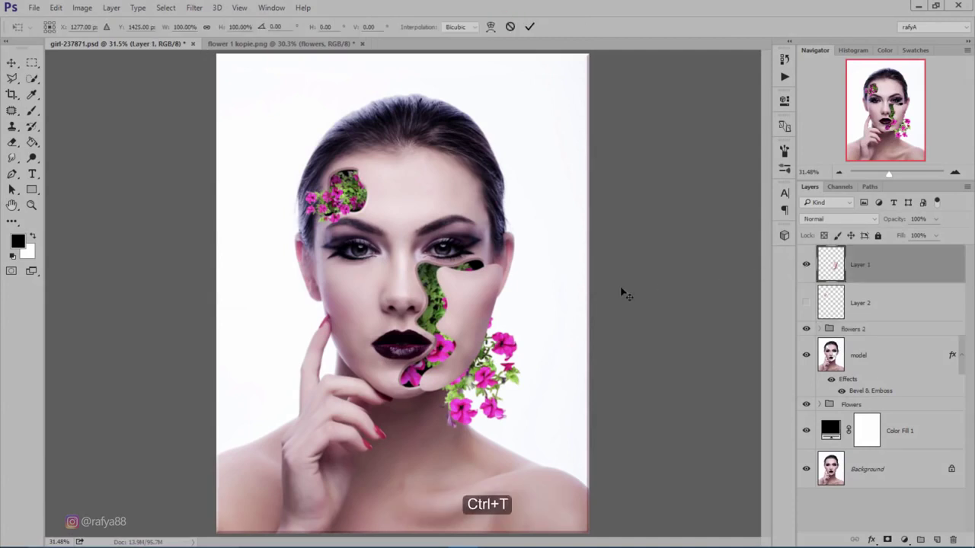
drag(484, 283, 480, 332)
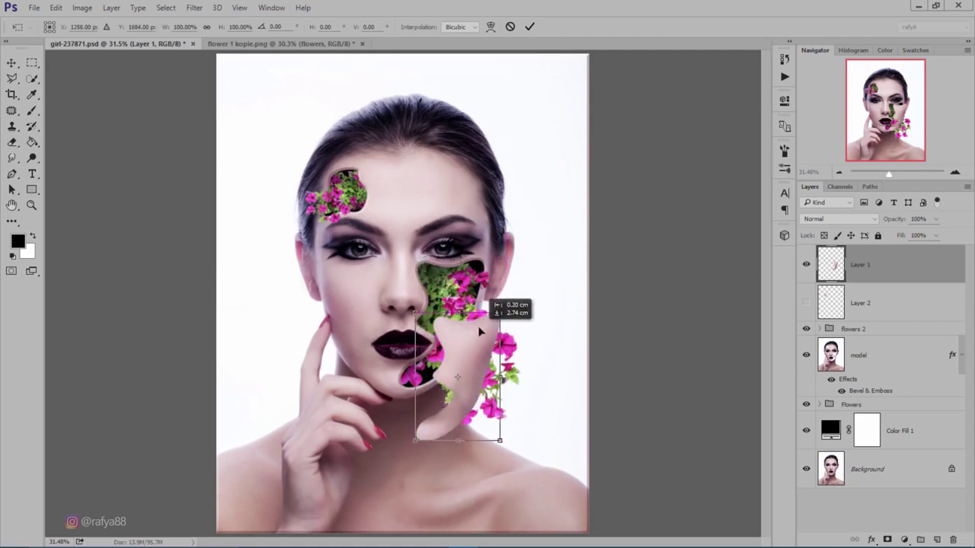
mouse_move(480, 332)
mouse_down()
mouse_move(476, 319)
mouse_move(510, 263)
mouse_move(480, 303)
mouse_up()
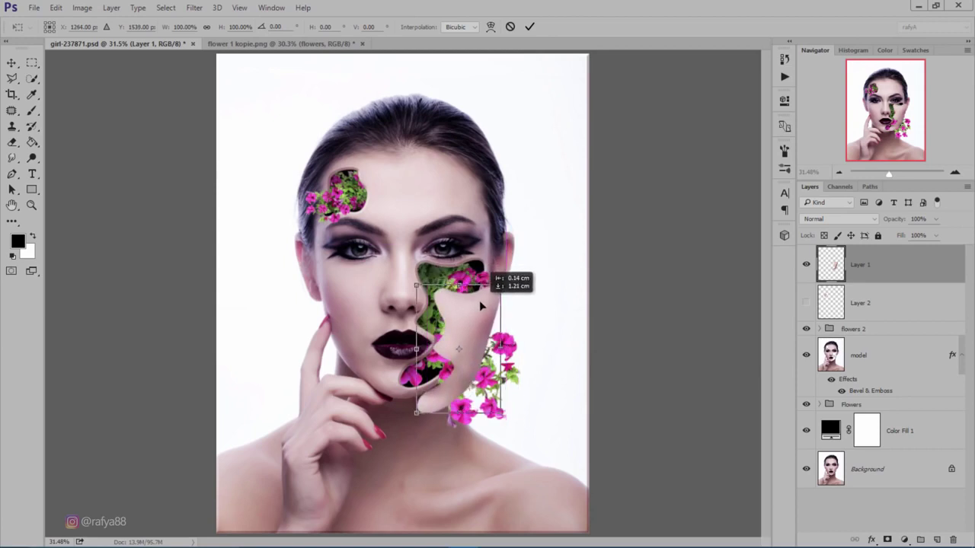
drag(480, 305, 534, 319)
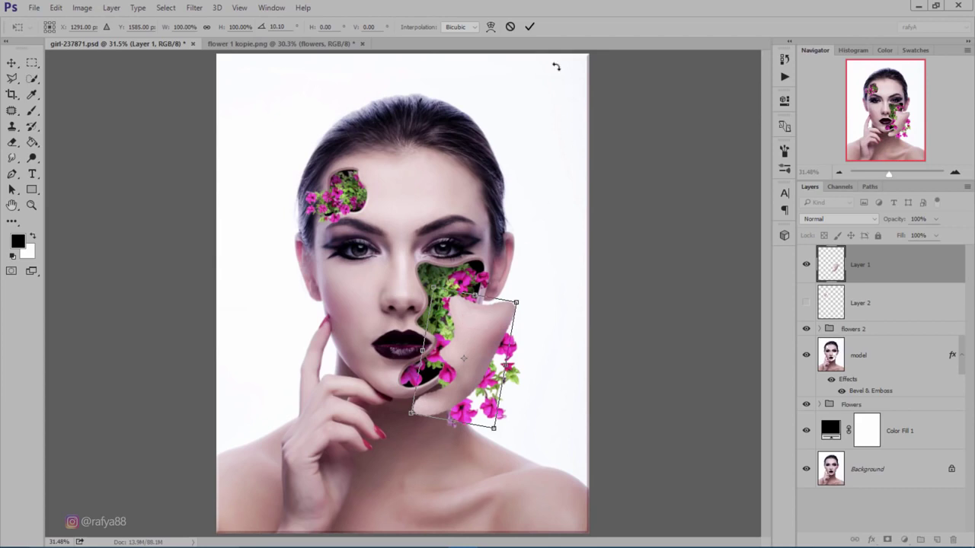
click(530, 27)
scroll(497, 303, down, 1)
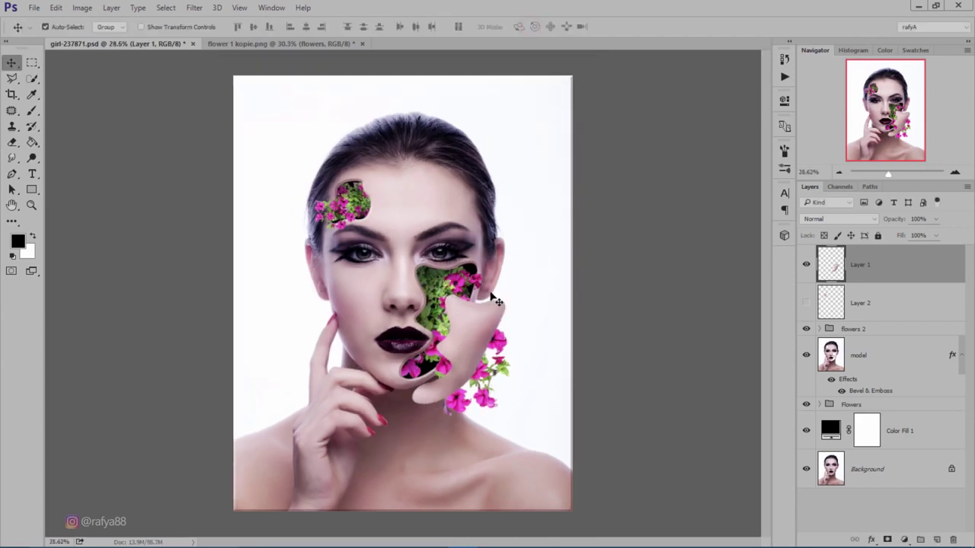
scroll(482, 338, up, 2)
drag(484, 338, 482, 332)
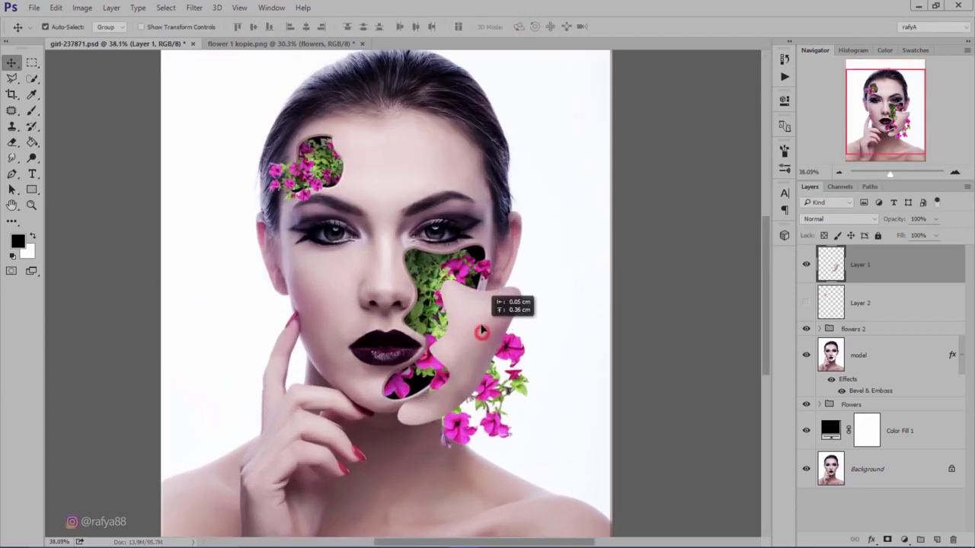
scroll(479, 378, up, 1)
drag(462, 291, 475, 322)
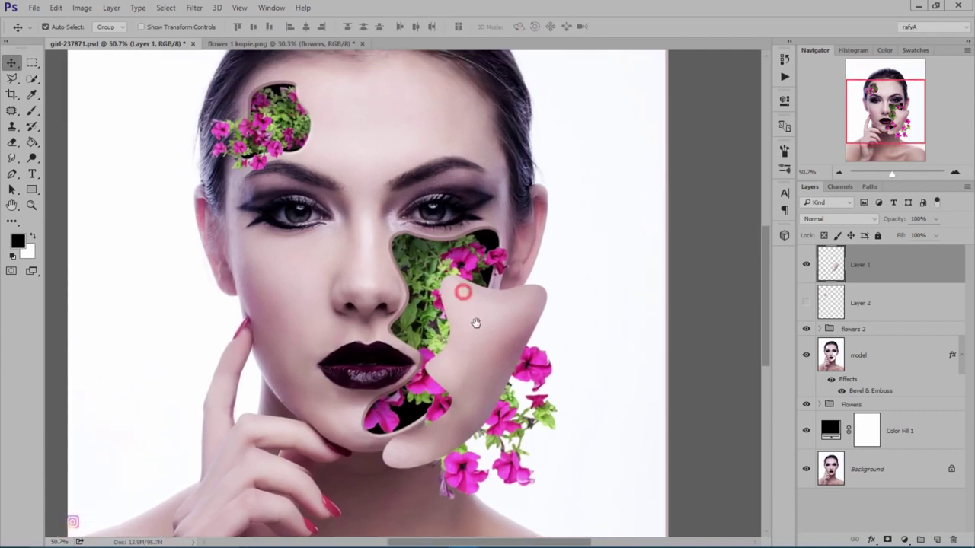
Show Layer 2's forehead skin piece, move it into place and rotate it about 19°
click(806, 302)
click(860, 303)
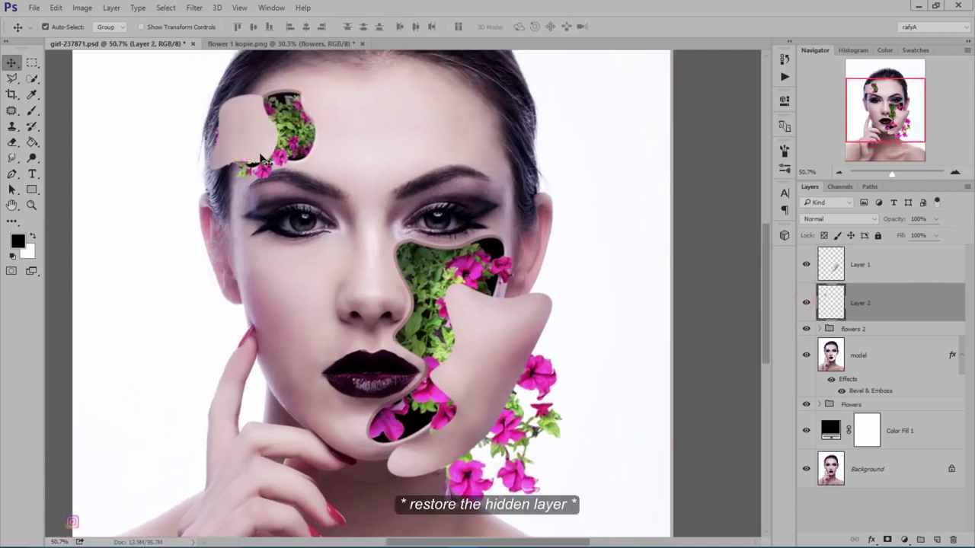
mouse_move(256, 167)
mouse_down()
mouse_move(267, 140)
mouse_move(259, 124)
mouse_up()
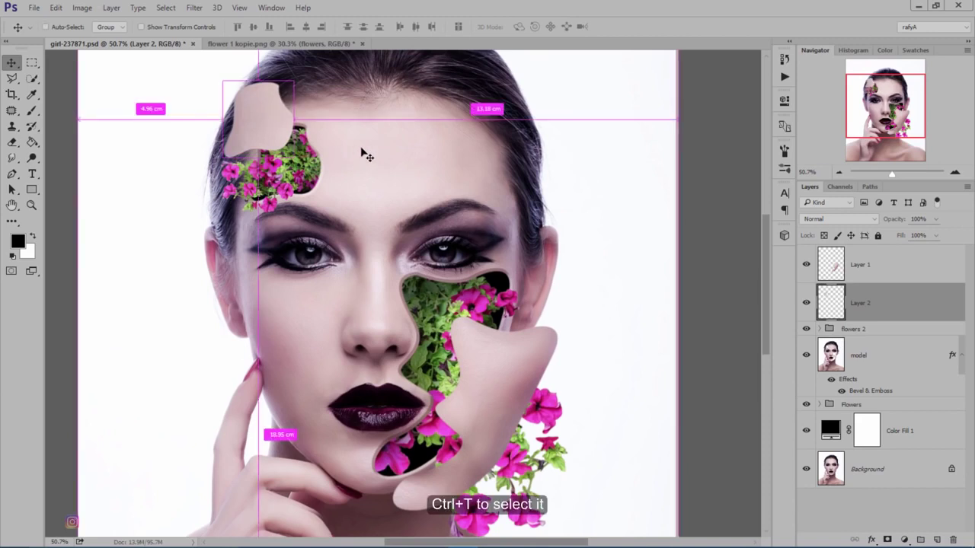
key(ctrl+t)
drag(373, 122, 348, 160)
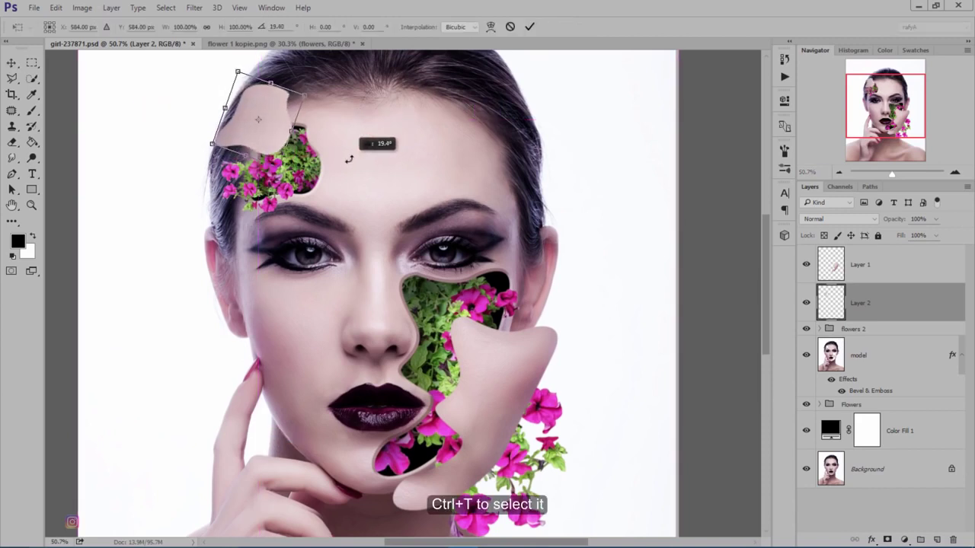
click(529, 27)
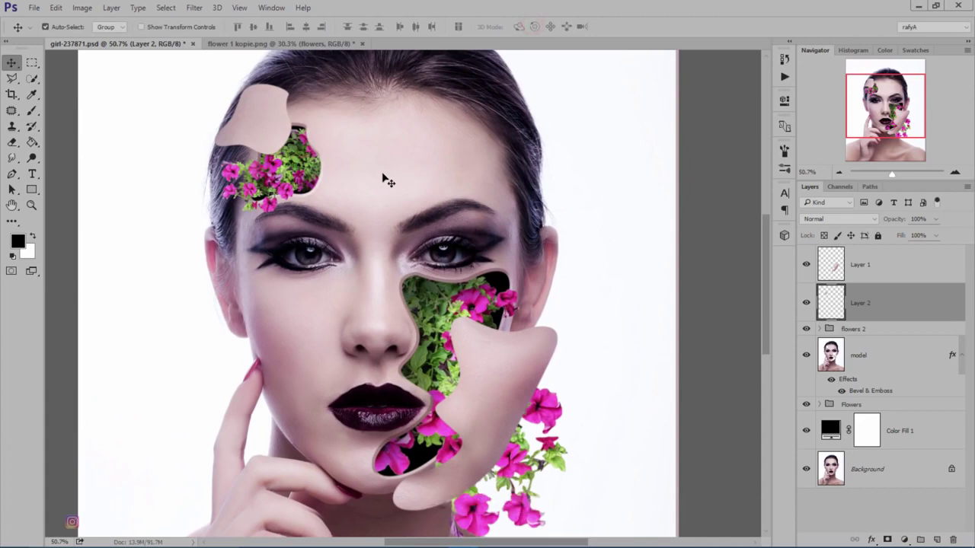
click(871, 271)
Give Layer 1 an Inner Bevel & Emboss with depth 729% and shadow opacity 0%
double_click(918, 266)
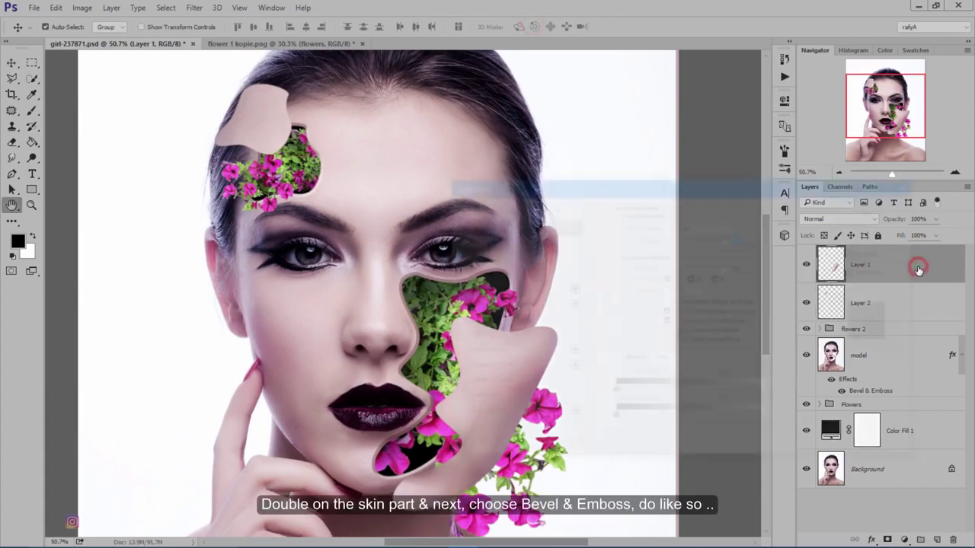
mouse_move(495, 197)
mouse_down()
mouse_move(633, 160)
mouse_move(622, 143)
mouse_up()
click(590, 198)
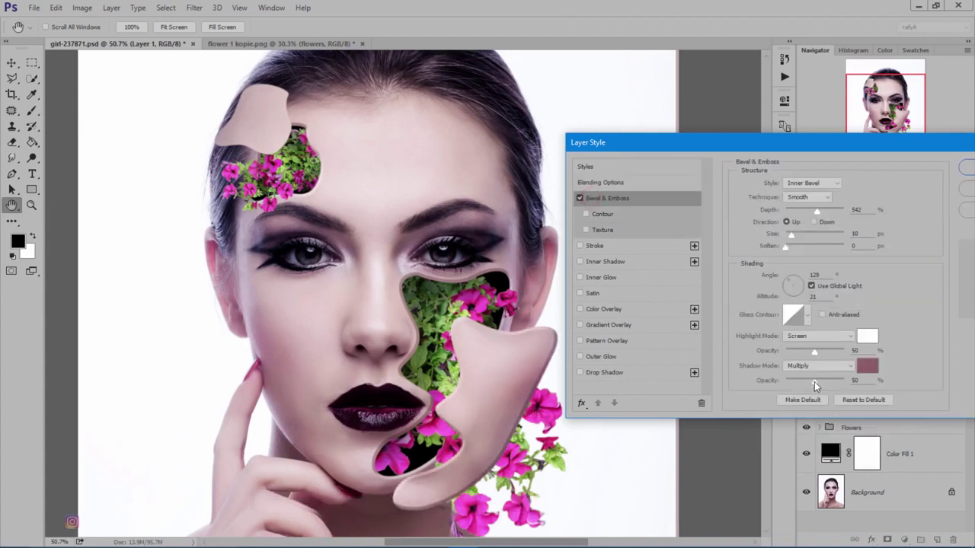
drag(814, 381, 812, 381)
drag(814, 381, 748, 376)
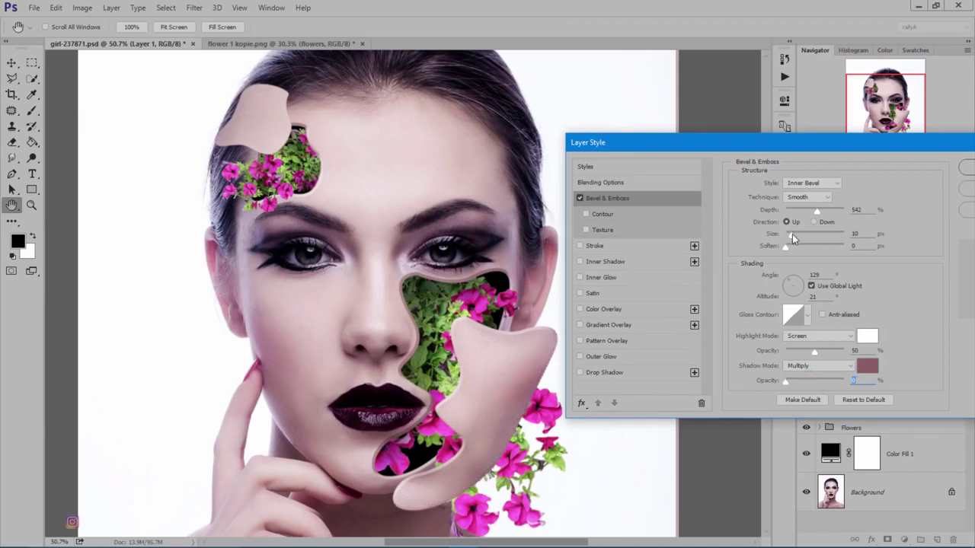
drag(816, 211, 828, 217)
drag(796, 142, 721, 120)
key(Return)
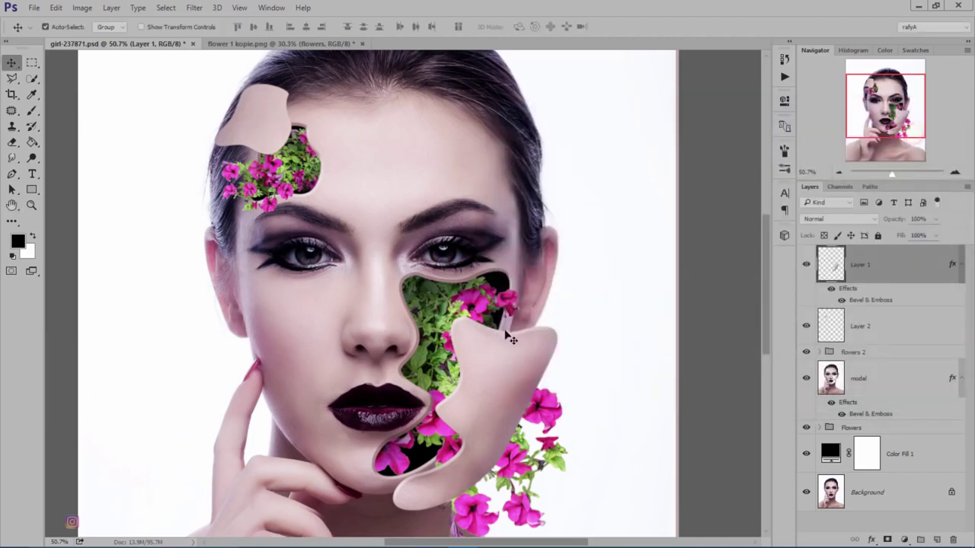
scroll(512, 340, down, 3)
Reduce Layer 1's bevel depth to 251%
scroll(505, 265, up, 1)
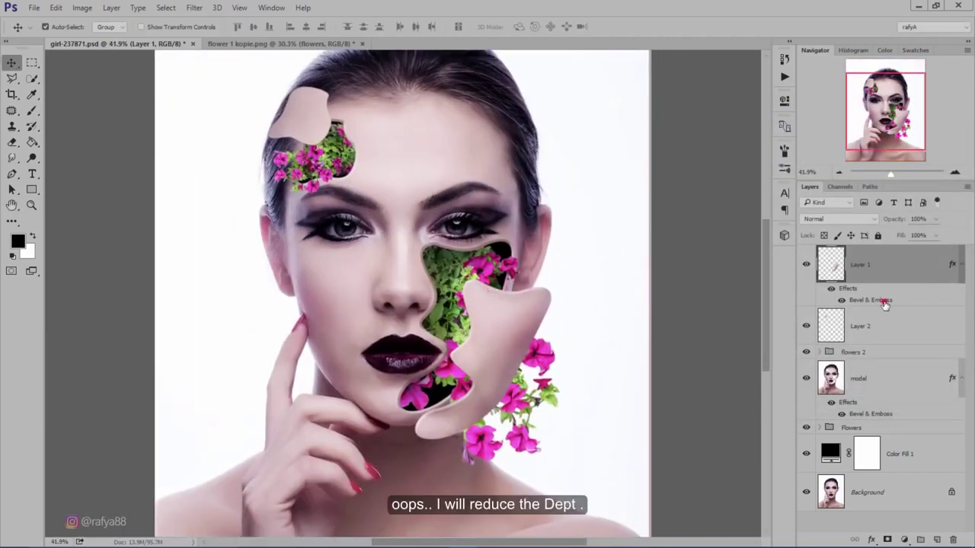
double_click(884, 302)
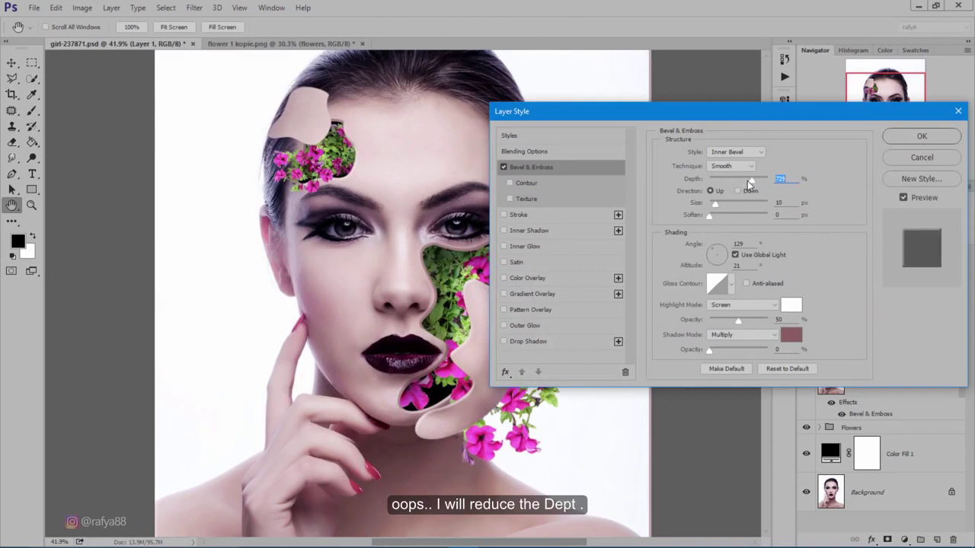
drag(750, 180, 724, 181)
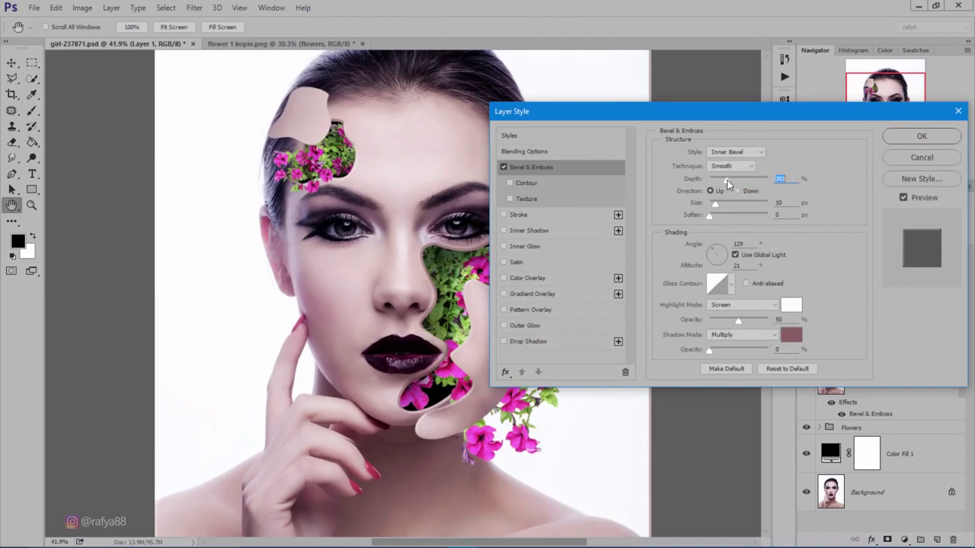
click(913, 140)
drag(393, 178, 401, 211)
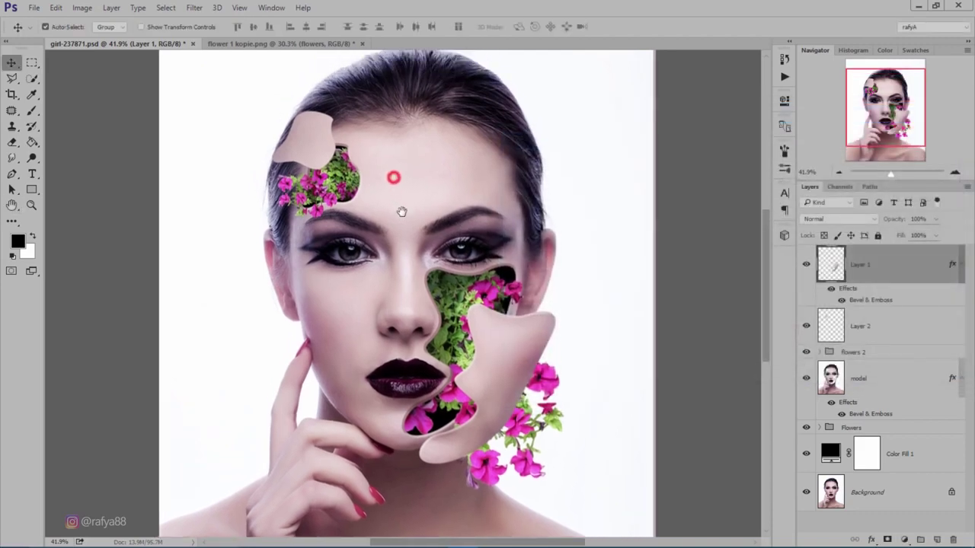
Add a Bevel & Emboss to Layer 2 with depth around 113%
scroll(316, 172, up, 2)
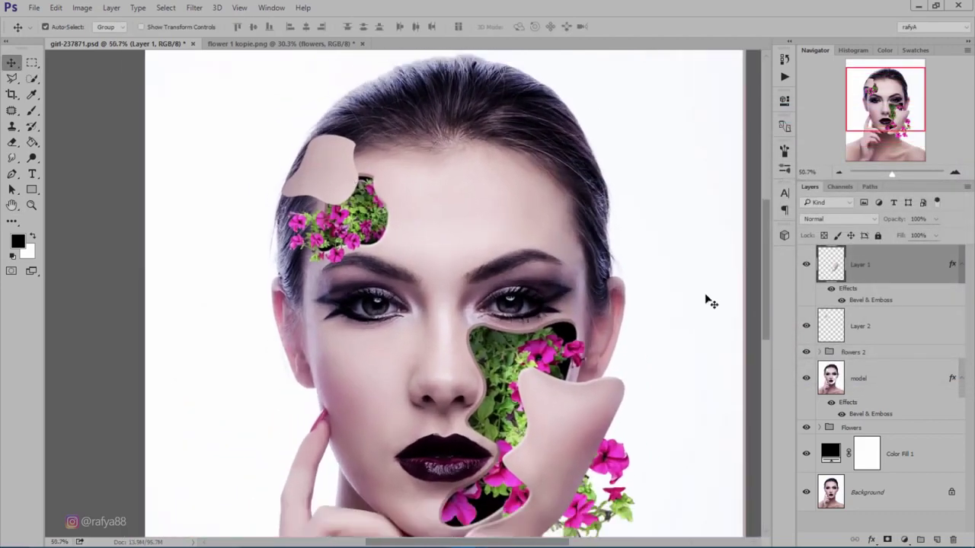
double_click(896, 325)
click(529, 168)
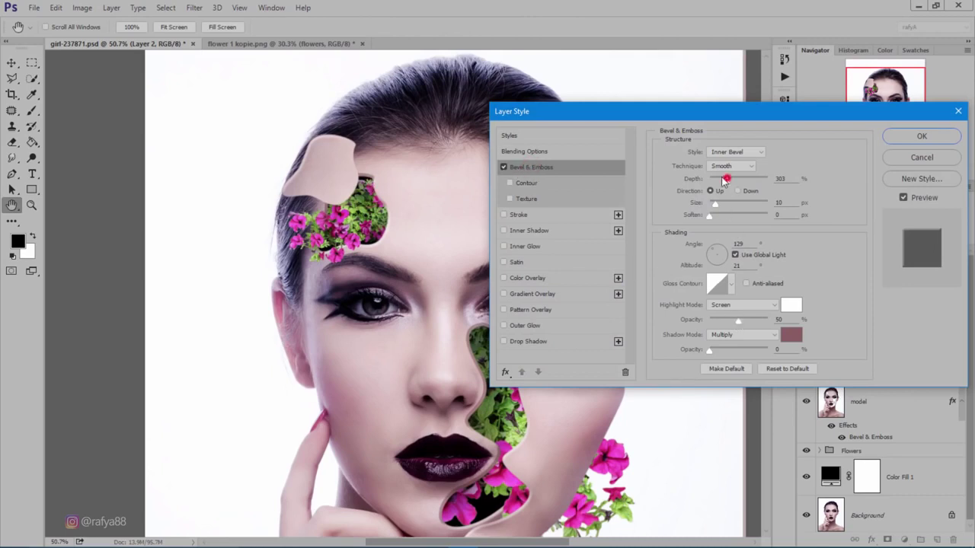
drag(727, 181, 716, 179)
click(921, 136)
key(ctrl+0)
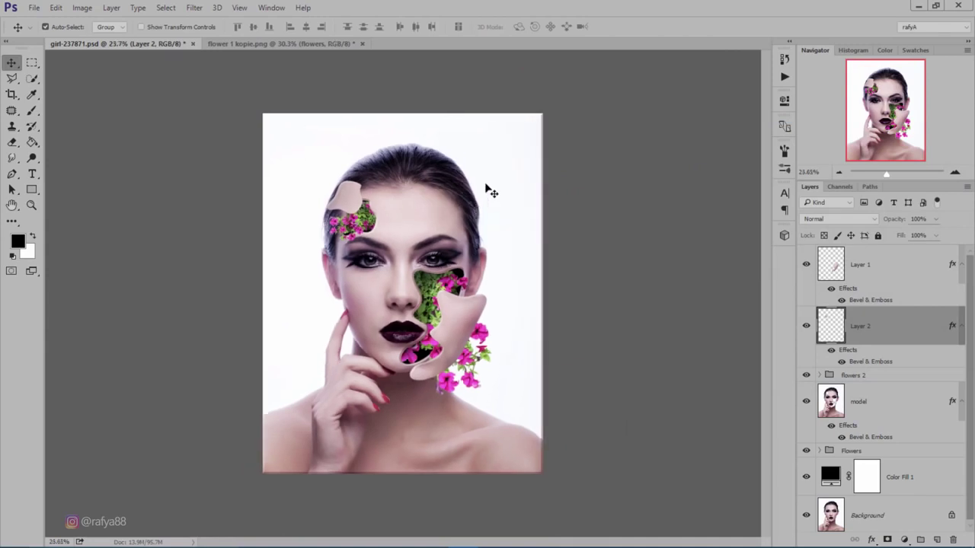
Clip a Hue/Saturation layer to model with saturation -100 and lightness +5
click(894, 412)
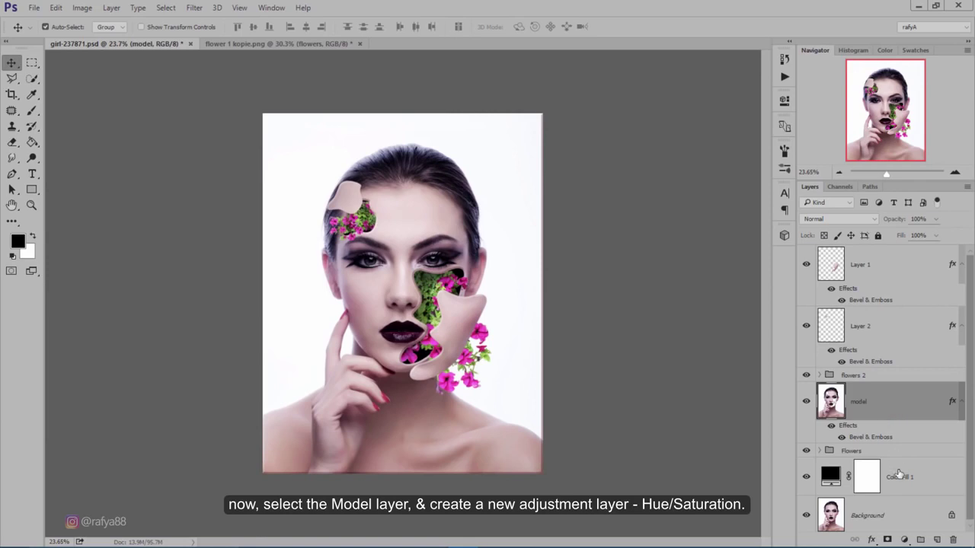
click(905, 539)
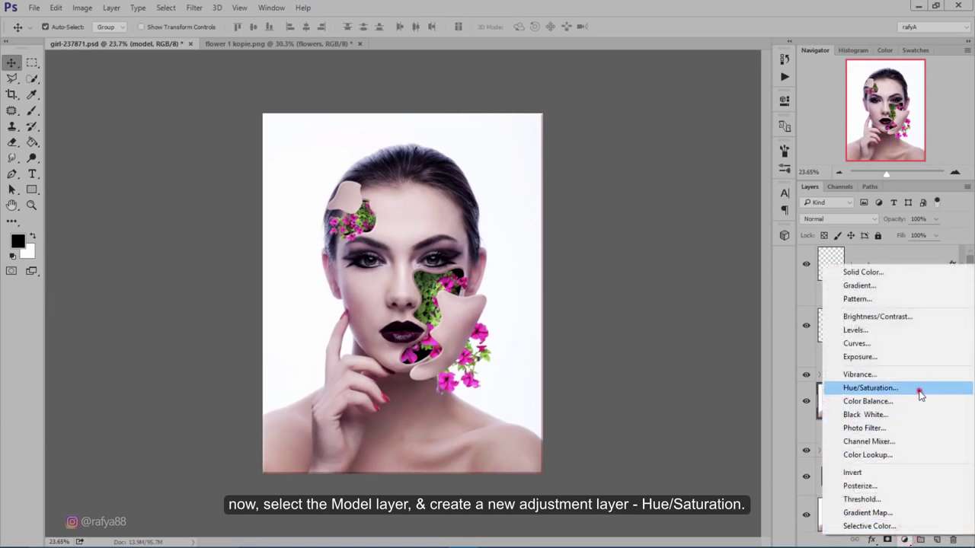
click(858, 391)
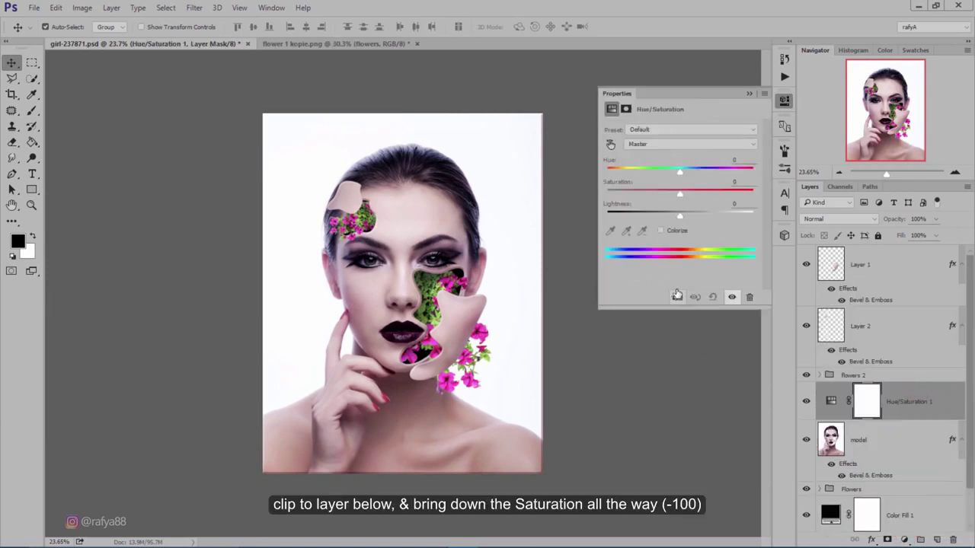
click(676, 297)
drag(677, 194, 564, 193)
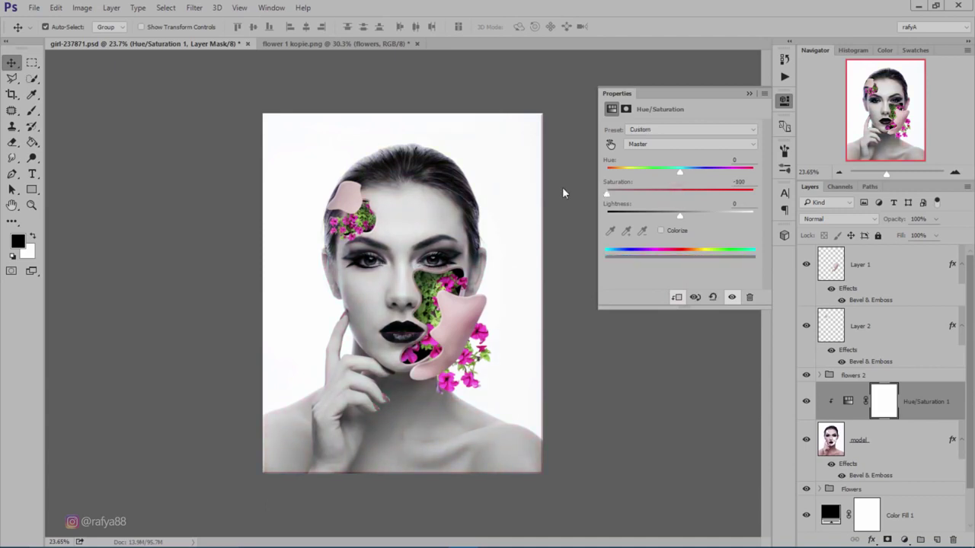
drag(679, 215, 688, 217)
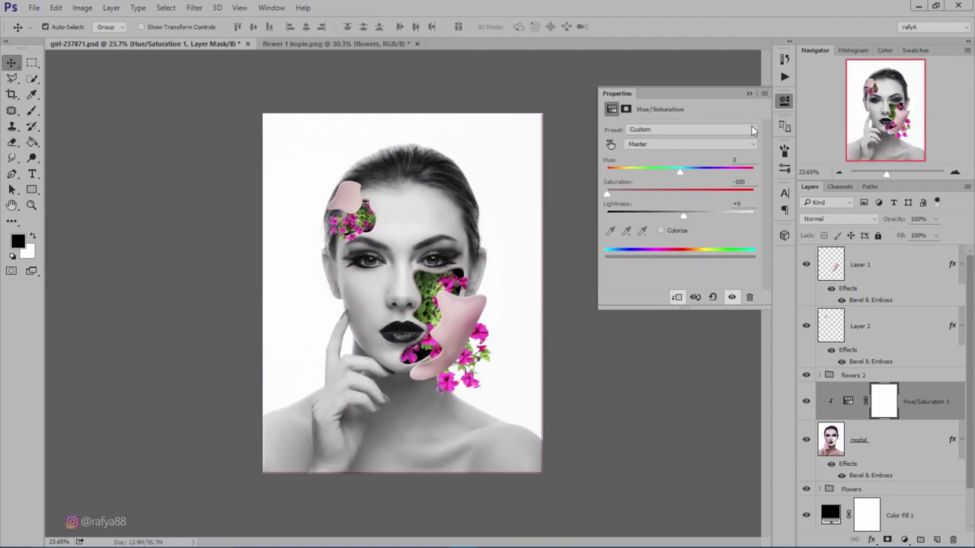
click(748, 95)
click(879, 265)
Group Layer 1 and Layer 2 into a group named 'skin parts'
shift+click(879, 319)
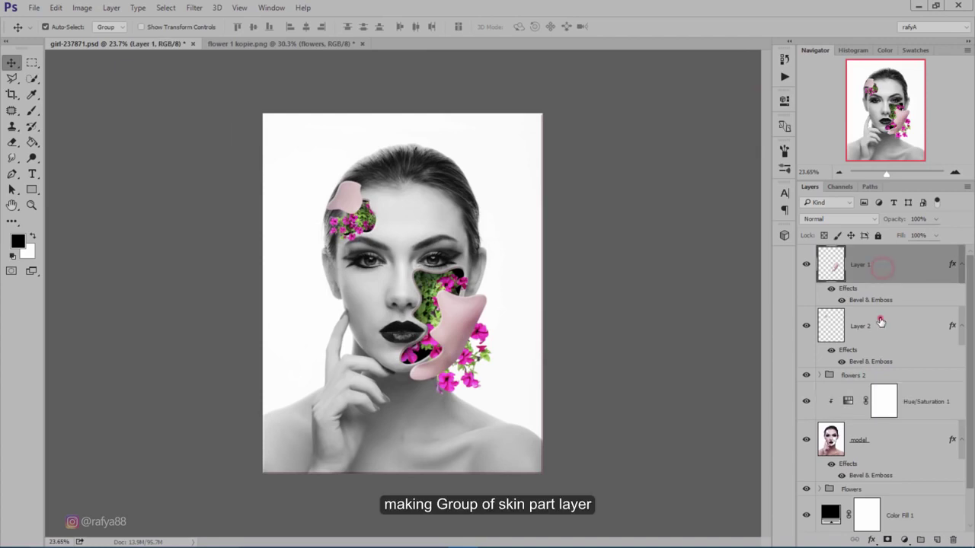
click(920, 539)
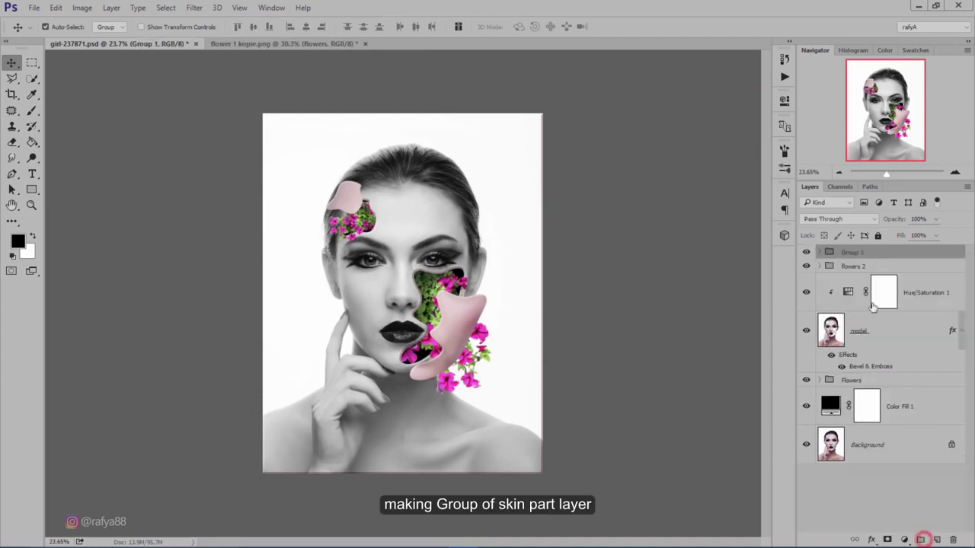
double_click(853, 252)
text(skin parts)
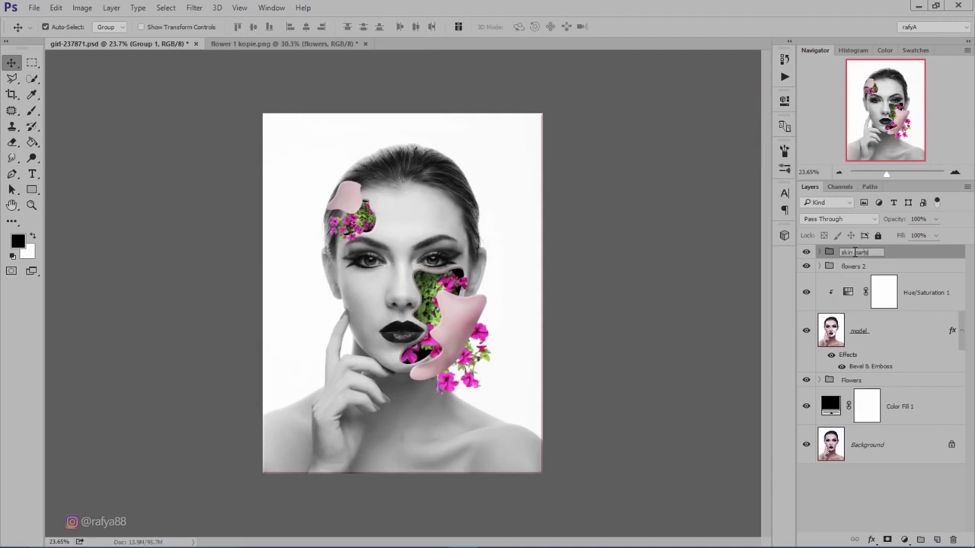
click(909, 259)
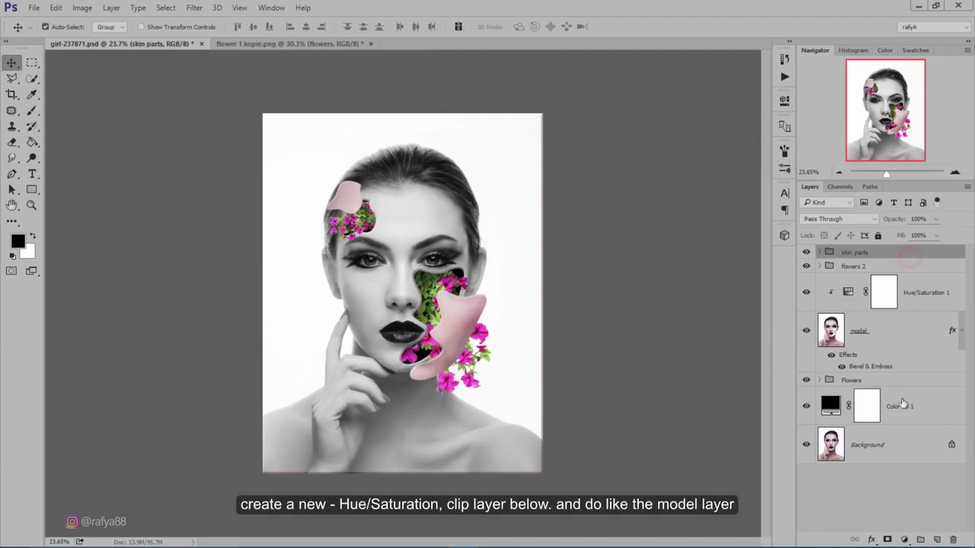
click(904, 536)
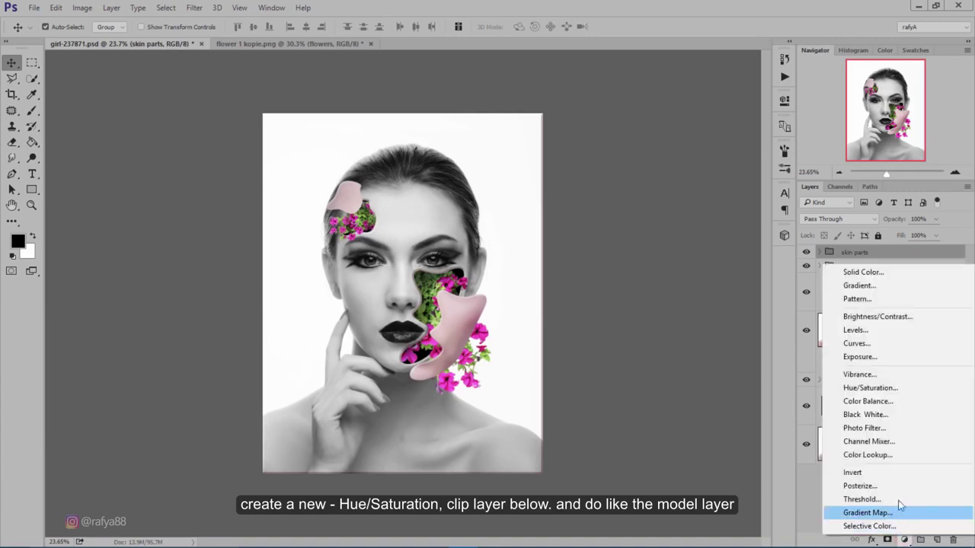
Clip a Hue/Saturation 2 layer to skin parts with saturation -100 and lightness +7
click(883, 388)
click(675, 297)
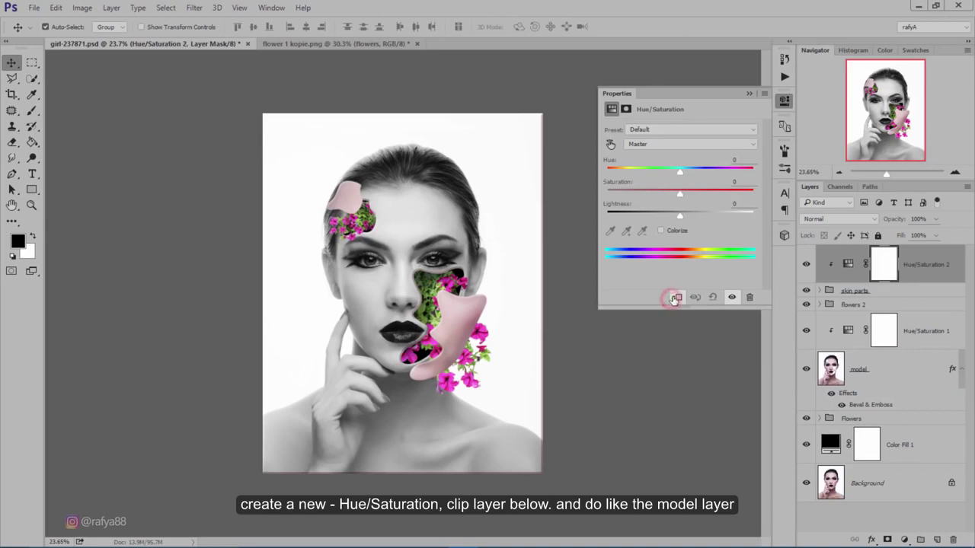
drag(677, 193, 583, 189)
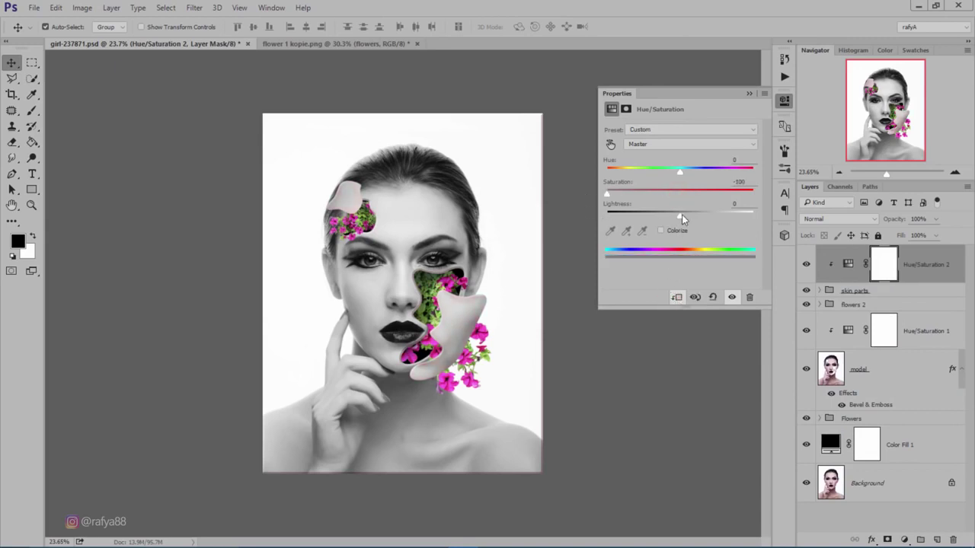
drag(682, 215, 684, 214)
click(747, 94)
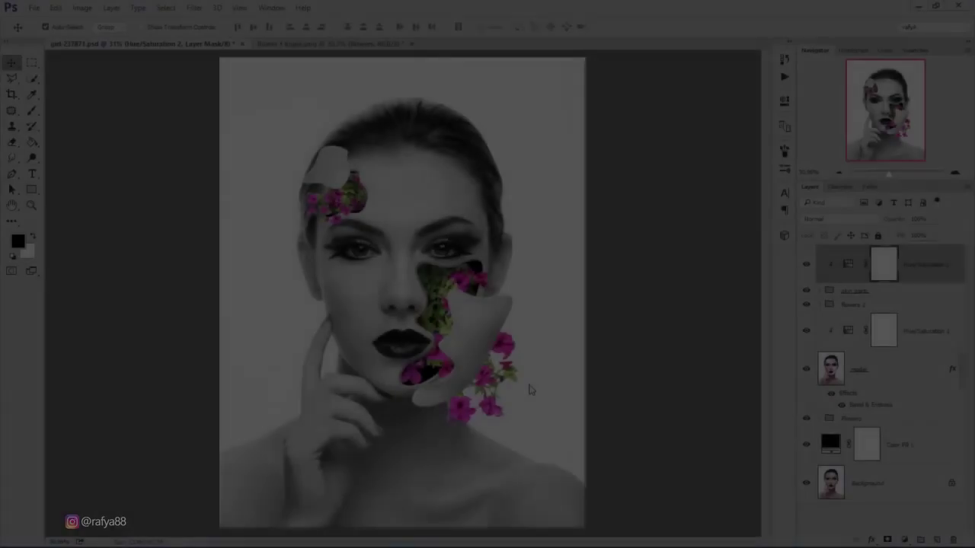
scroll(510, 361, up, 5)
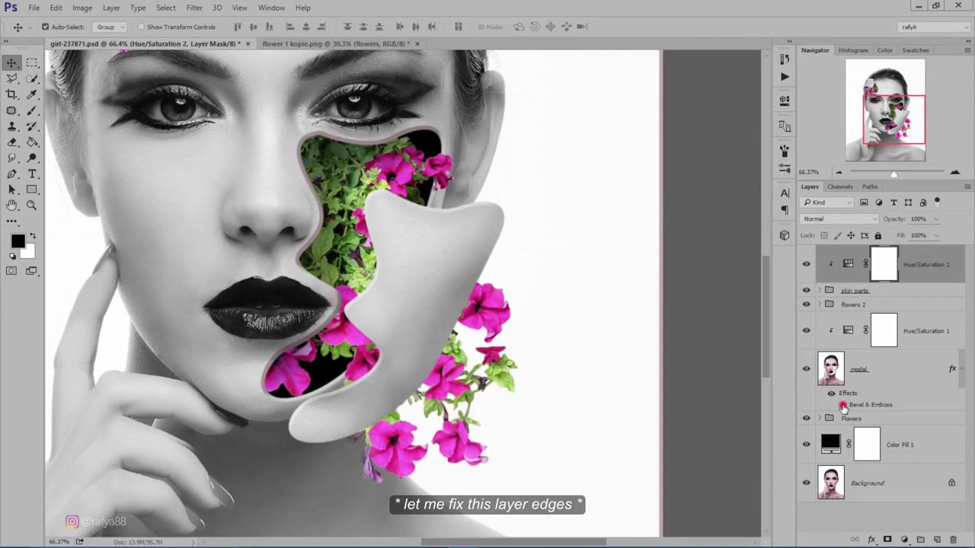
Split the model layer's bevel effect into separate Inner Bevel Shadows and Highlights layers
click(843, 407)
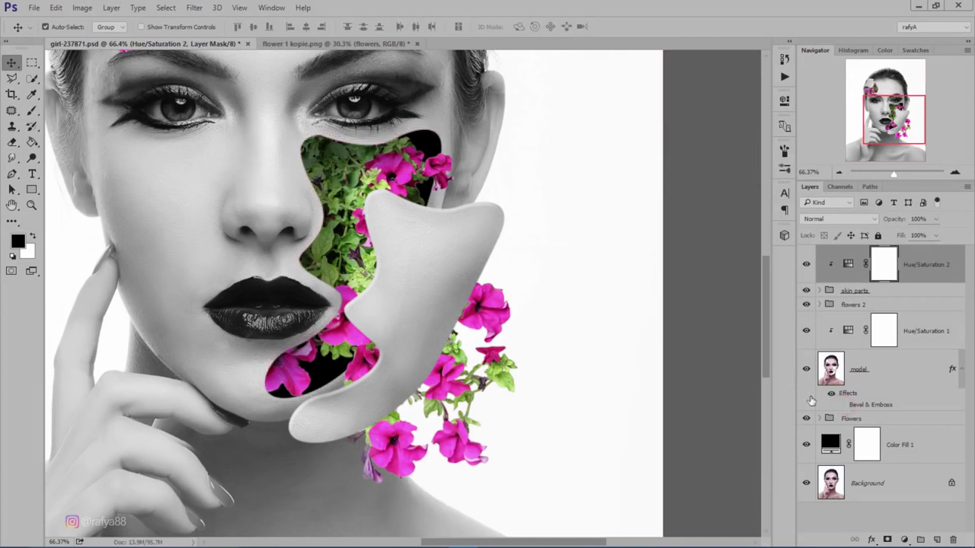
click(843, 407)
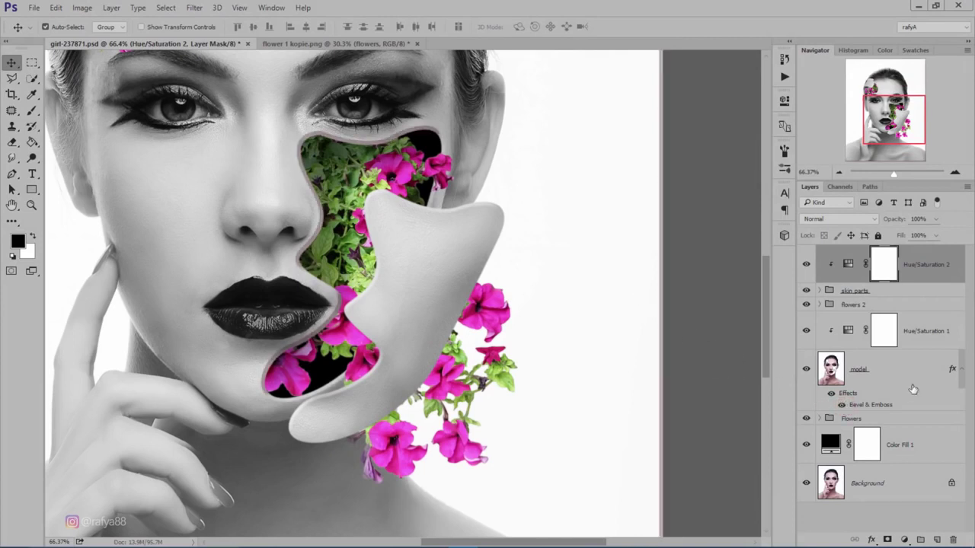
right_click(962, 370)
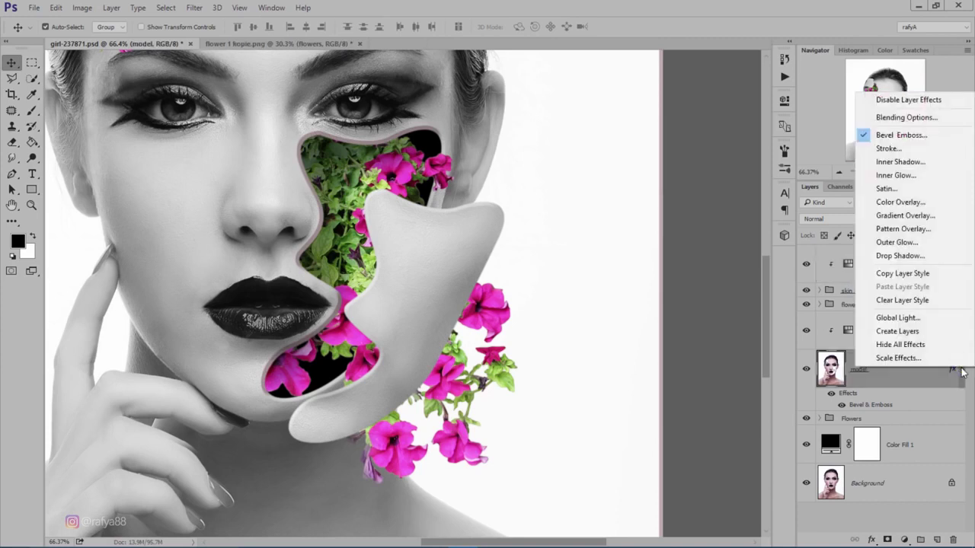
click(935, 332)
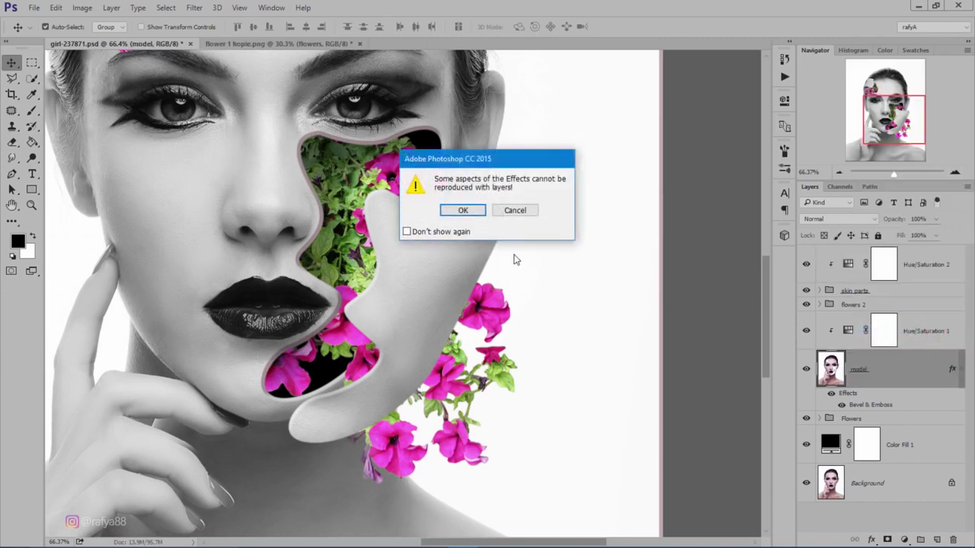
click(466, 211)
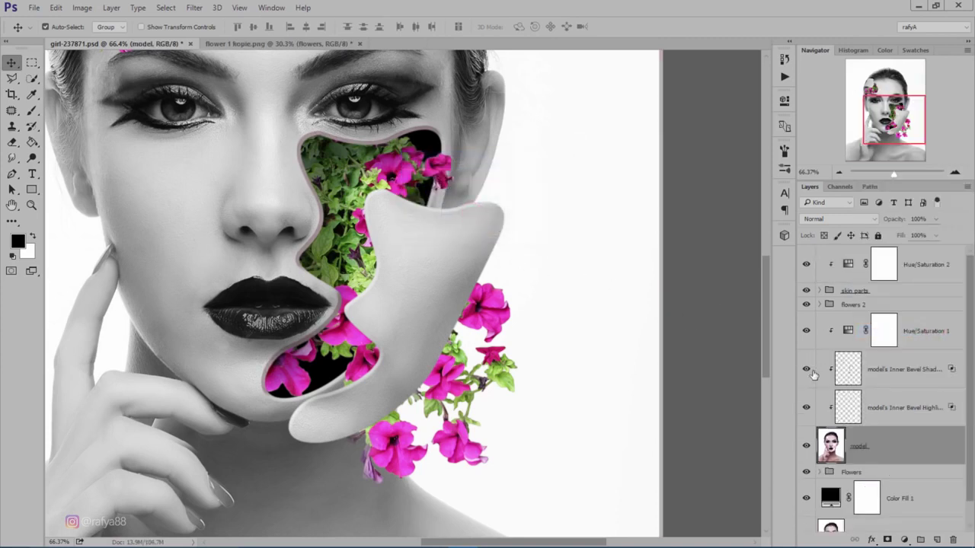
Compare bevel shadows and highlights on and off, then select the Inner Bevel Shadows layer
click(806, 371)
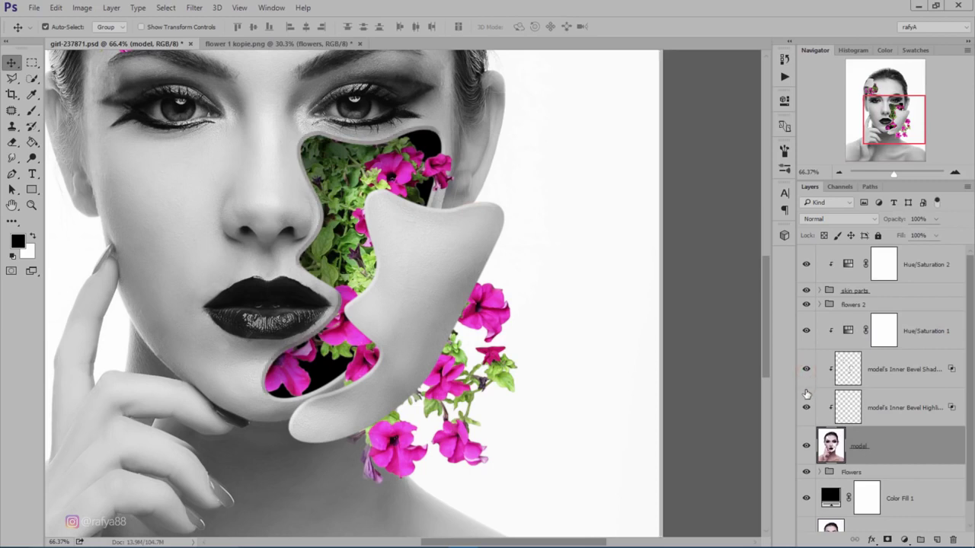
click(805, 408)
click(898, 373)
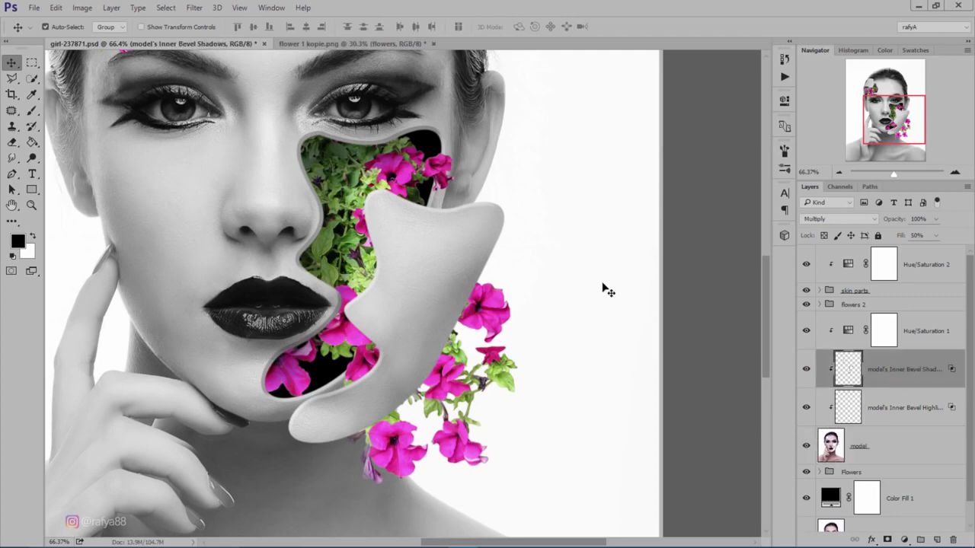
key(ctrl+0)
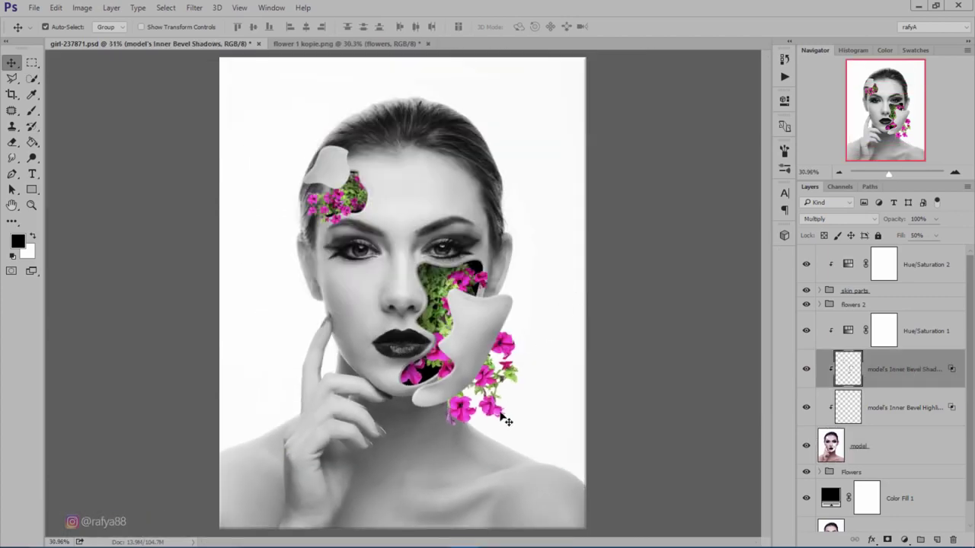
click(805, 374)
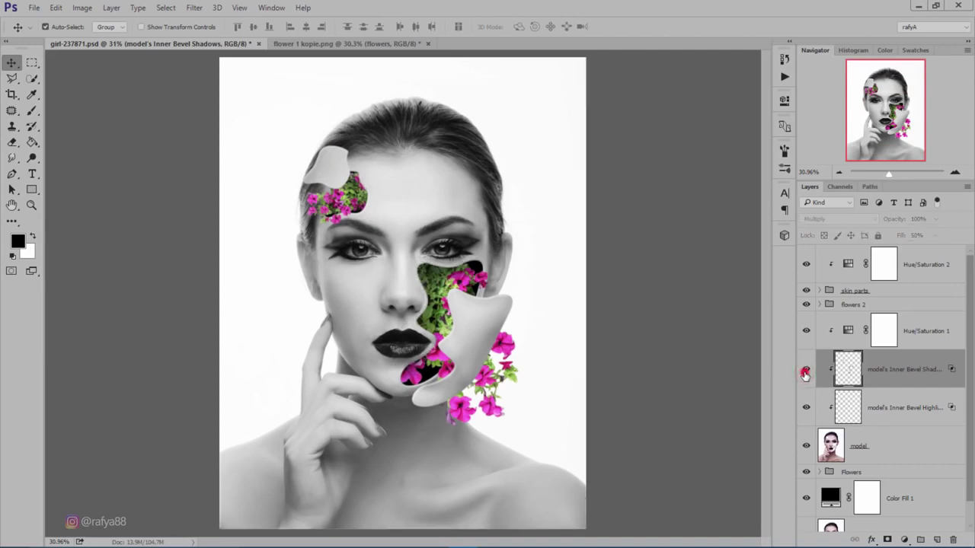
click(804, 373)
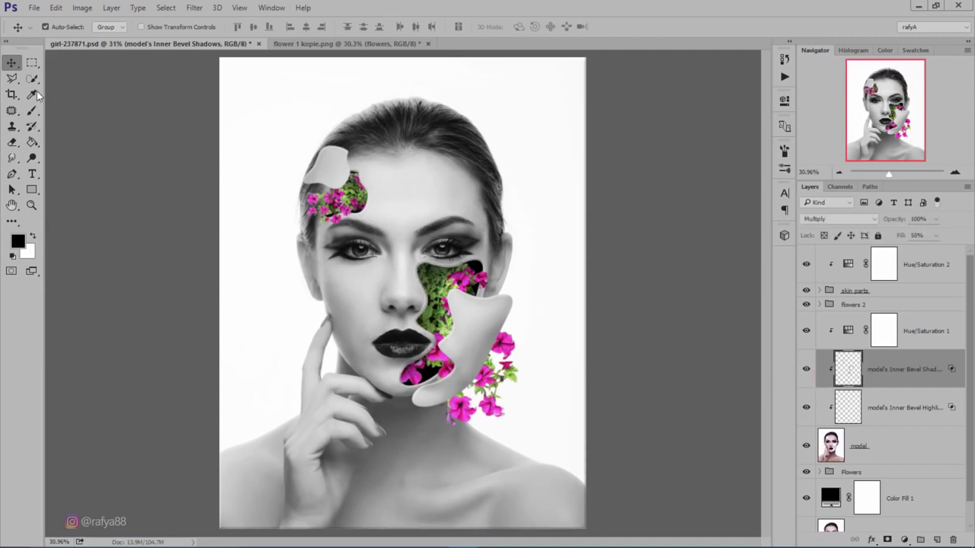
Erase the stray bevel shadow along the portrait's right edge with the Eraser
click(13, 142)
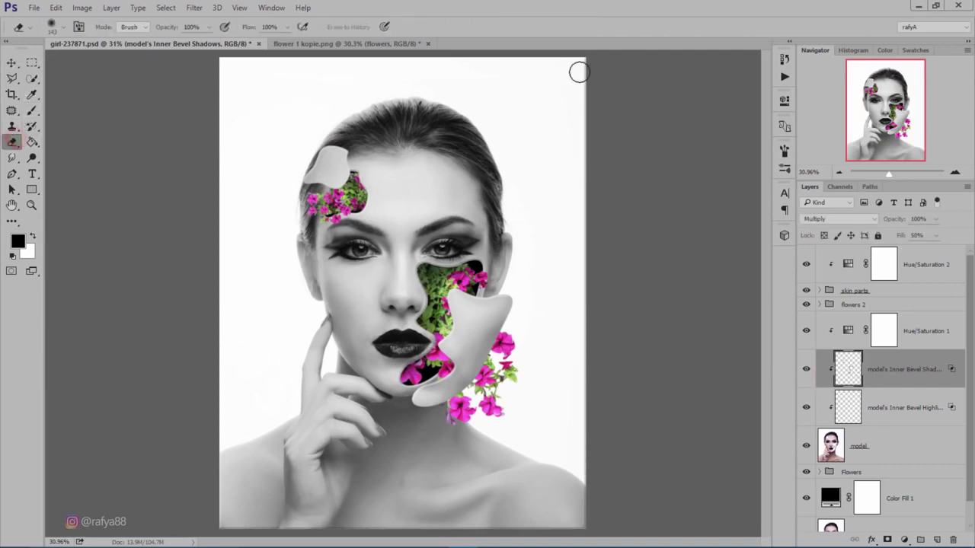
mouse_move(579, 72)
mouse_down()
mouse_move(588, 468)
mouse_move(577, 526)
mouse_move(202, 521)
mouse_move(572, 532)
mouse_move(593, 383)
mouse_up()
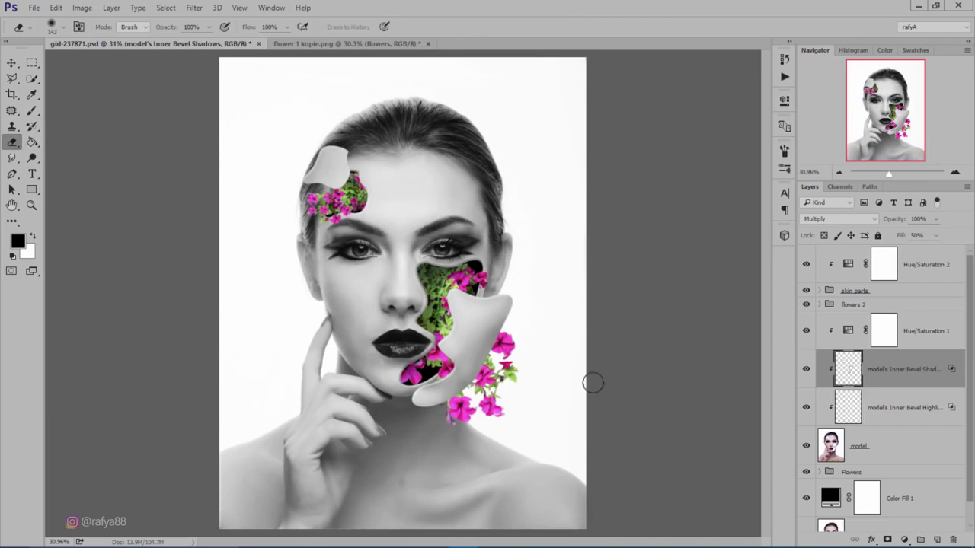
scroll(487, 434, up, 2)
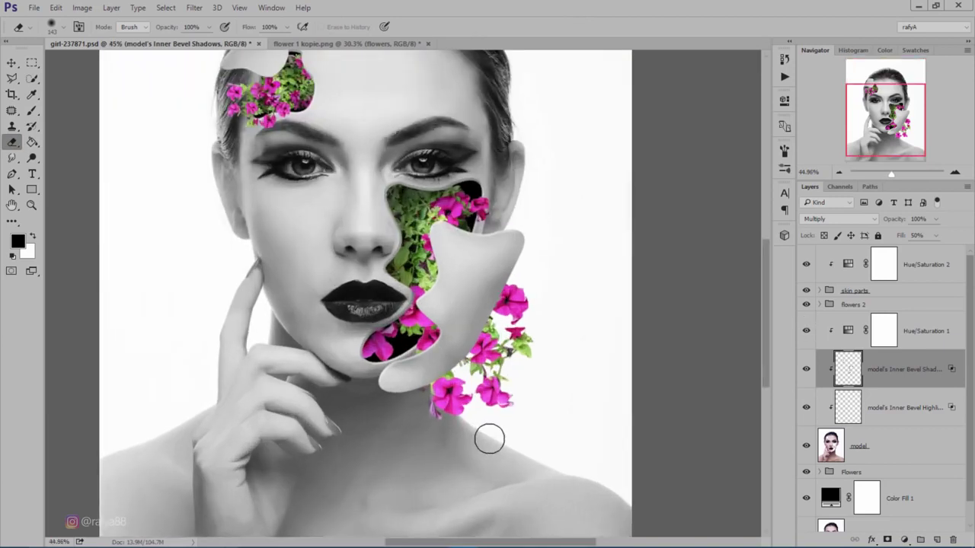
Check the fix by toggling the bevel shadows and highlights, then select Hue/Saturation 2
click(804, 370)
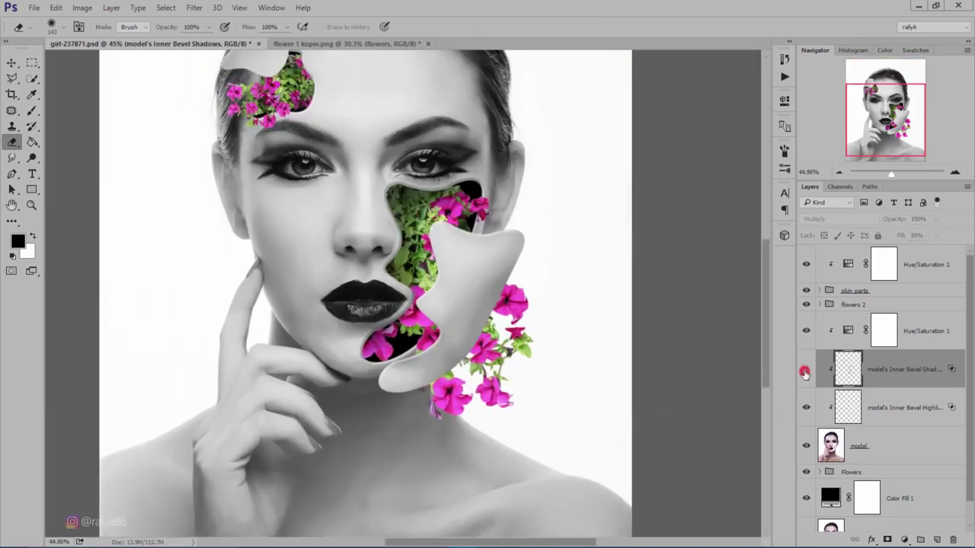
click(805, 407)
scroll(482, 445, down, 2)
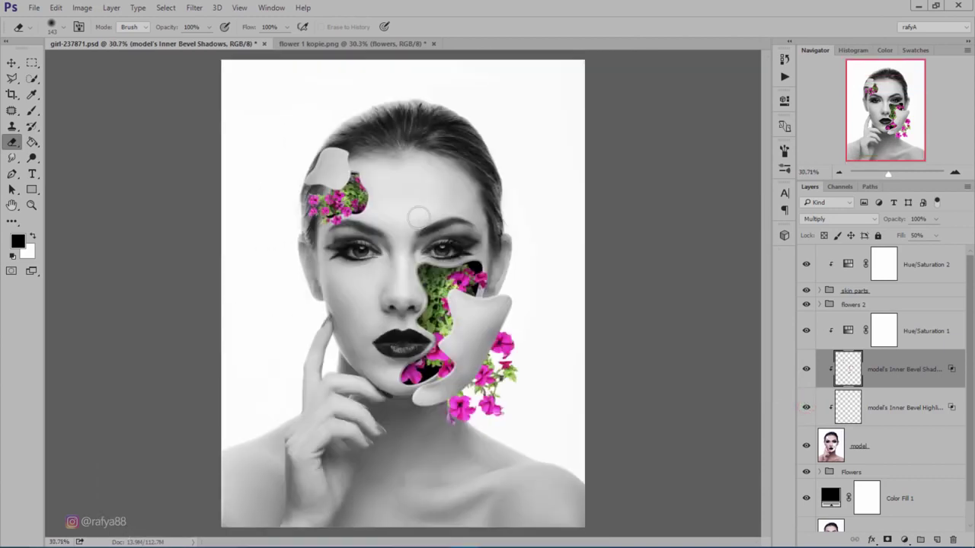
scroll(419, 219, up, 1)
click(914, 264)
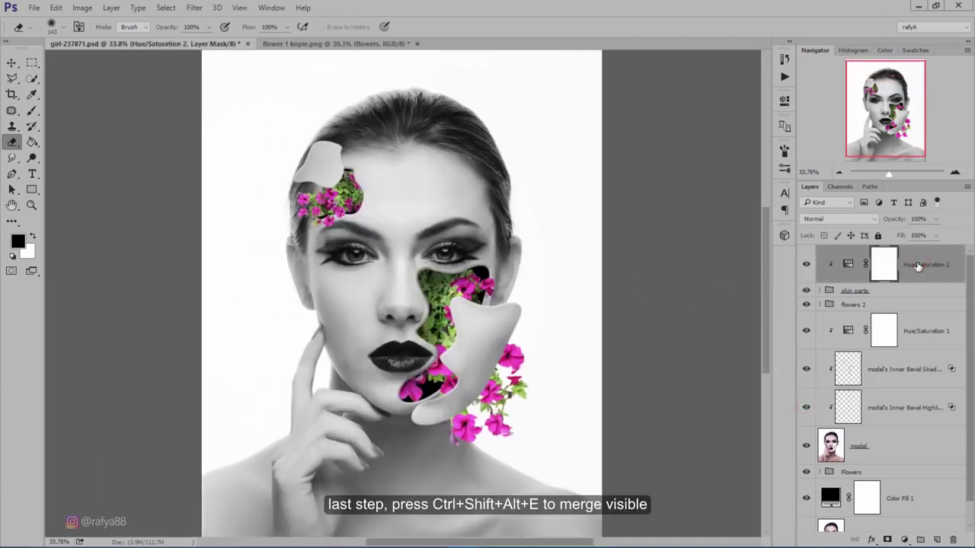
Stamp all visible layers into a new top Layer 5 with Ctrl+Shift+Alt+E
key(ctrl+shift+alt+e)
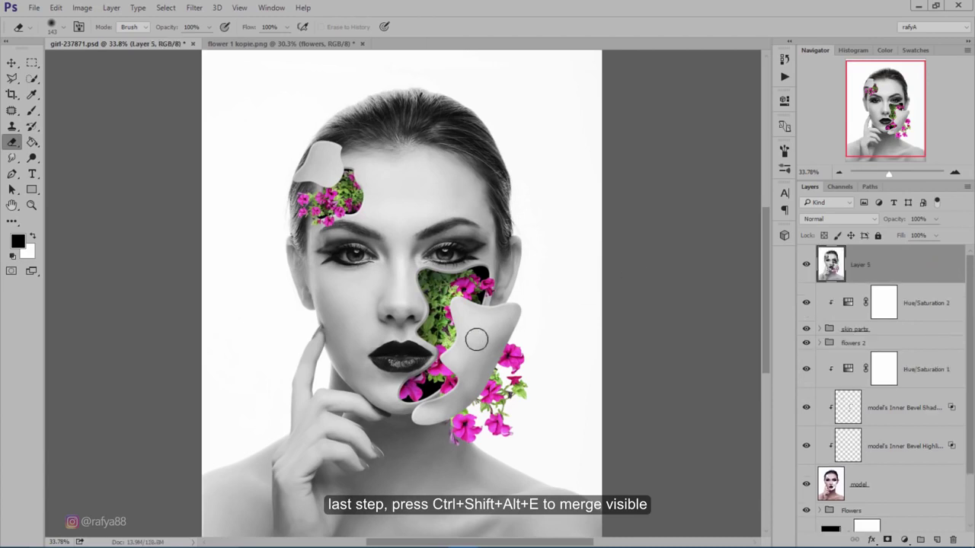
scroll(461, 341, up, 1)
scroll(461, 341, up, 1)
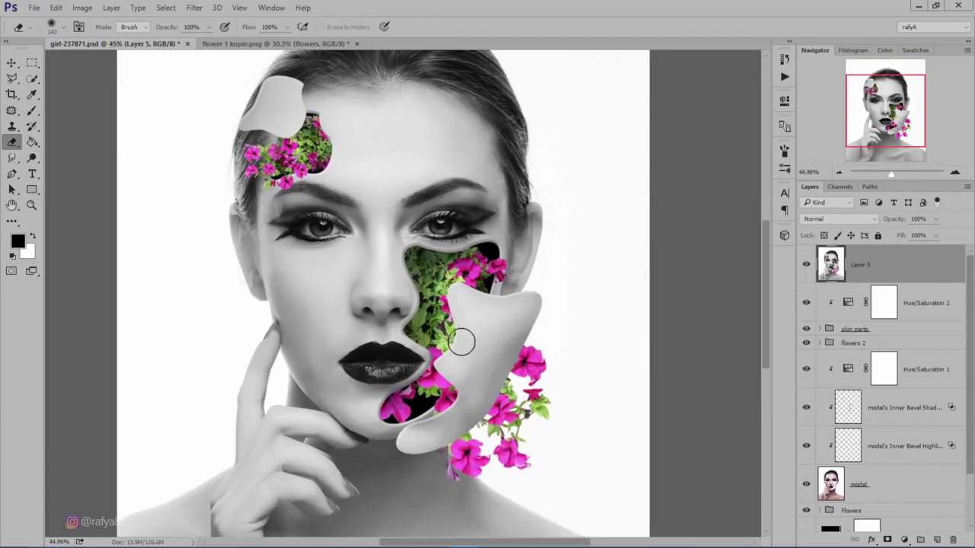
click(196, 11)
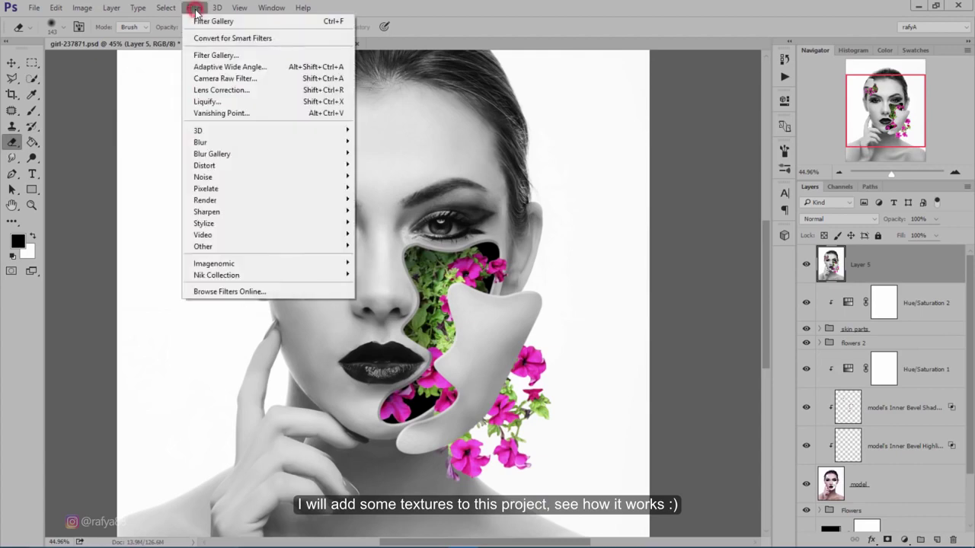
Open the Filter Gallery with the preview fitted to show the whole image
click(294, 57)
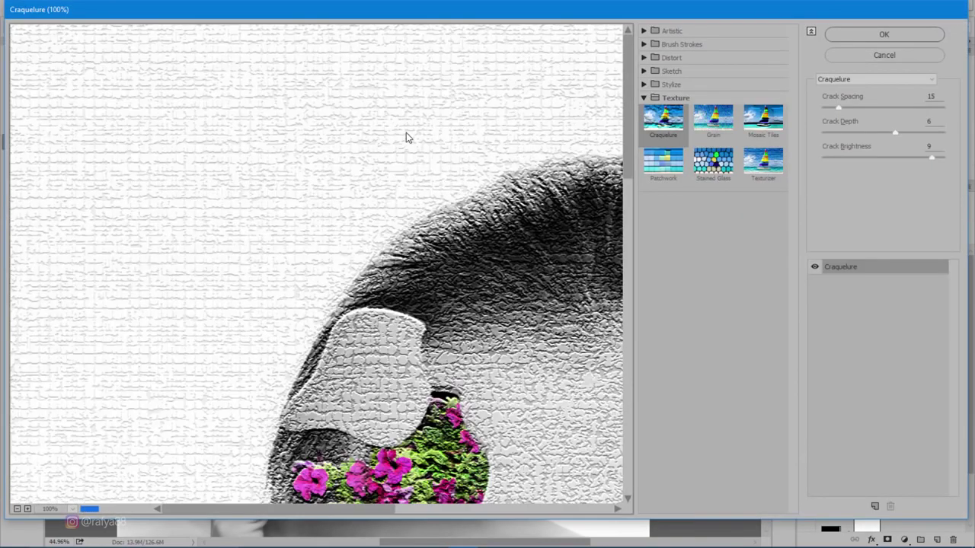
click(74, 511)
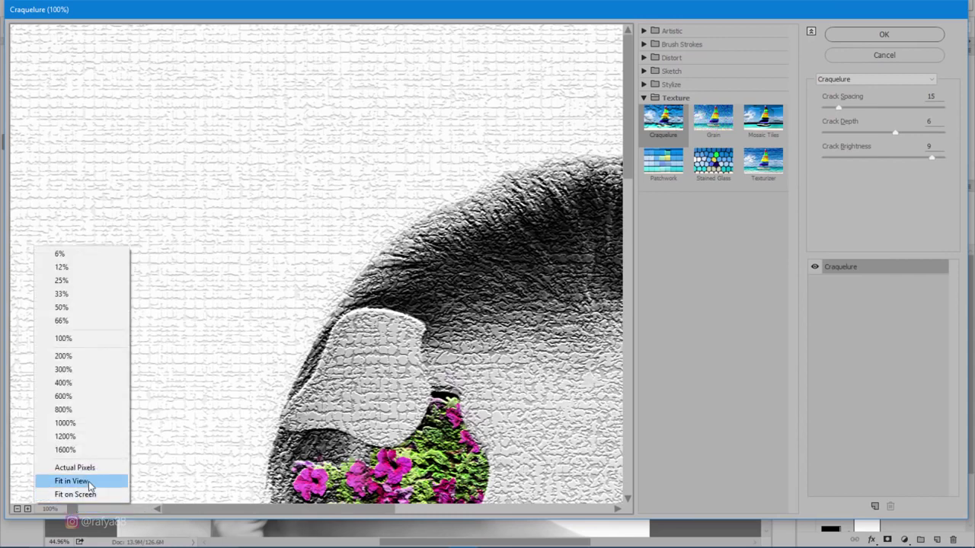
click(83, 481)
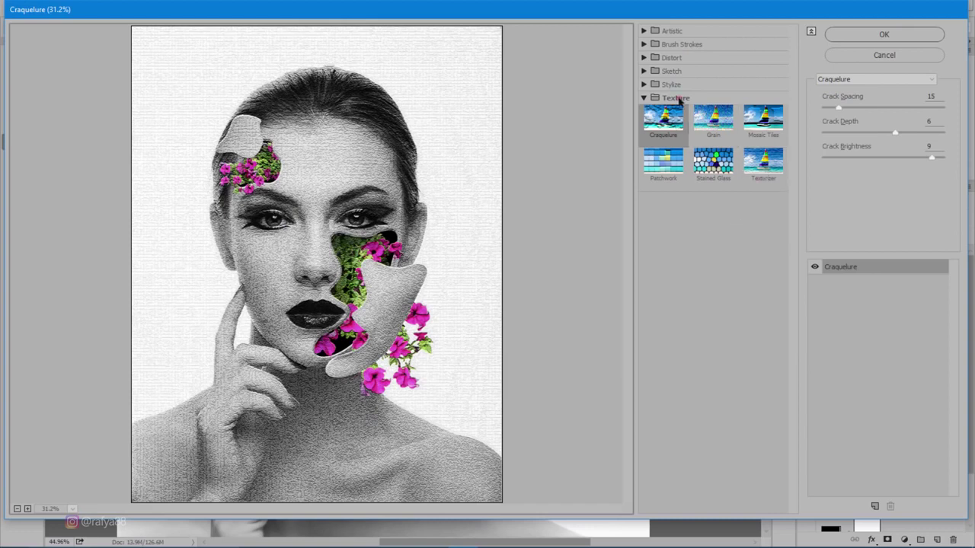
Choose Texturizer with Canvas texture, light from Right, and lower Scaling to 64%
click(756, 174)
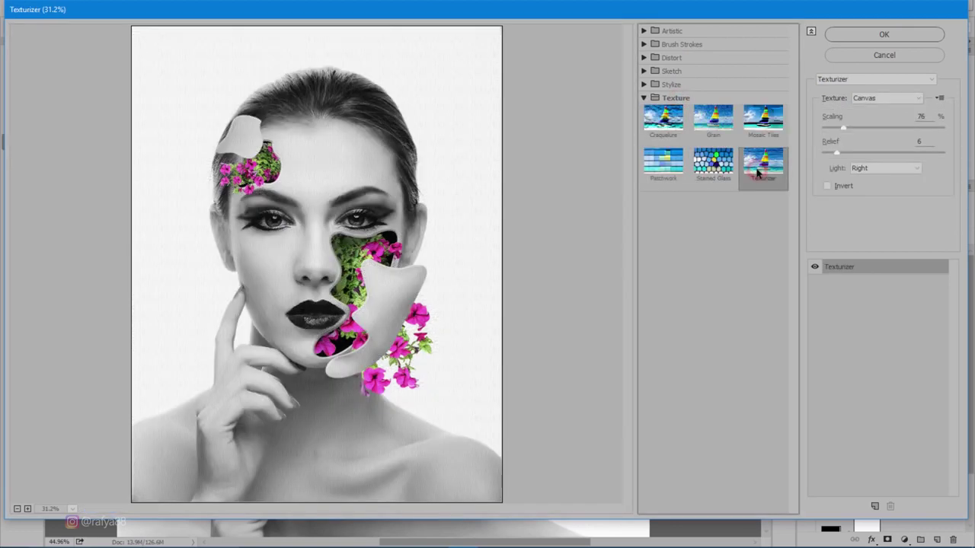
click(885, 172)
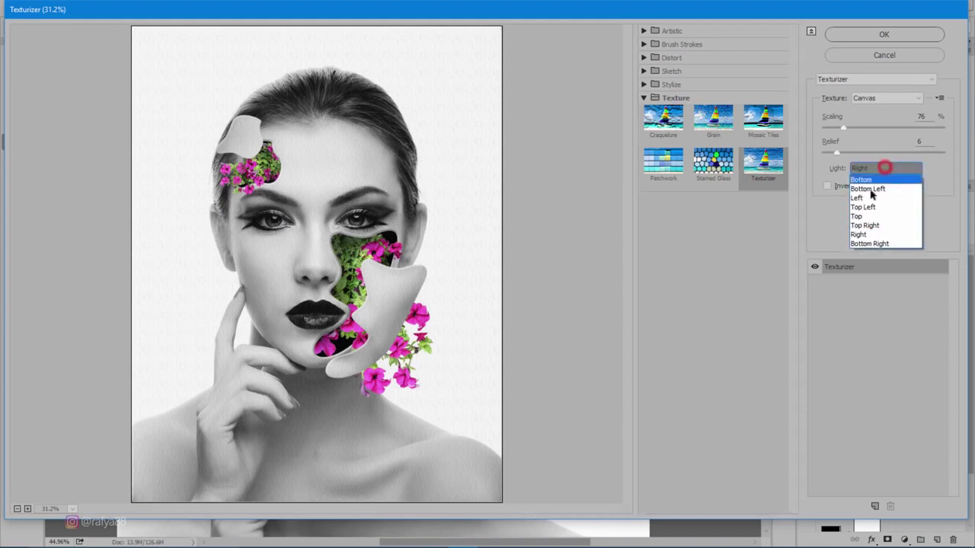
click(881, 239)
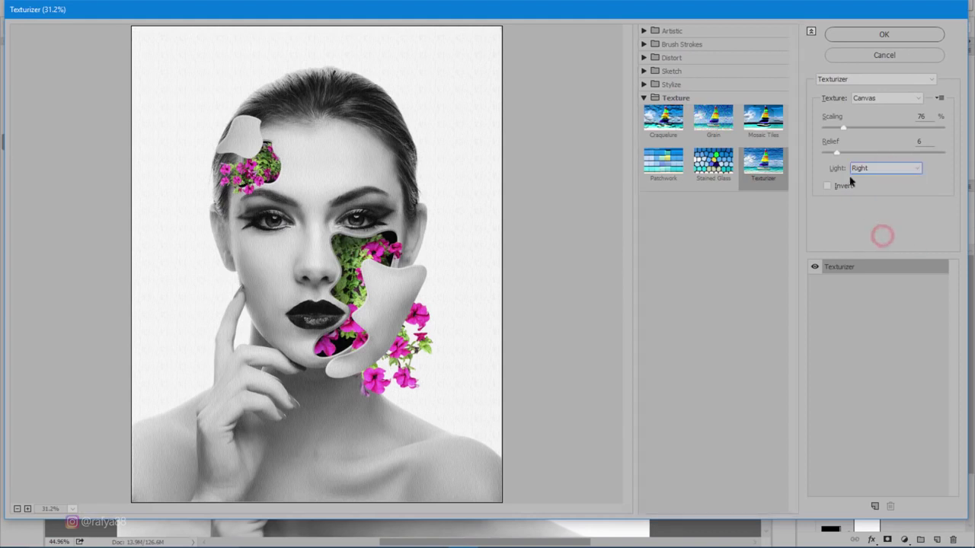
drag(843, 128, 845, 133)
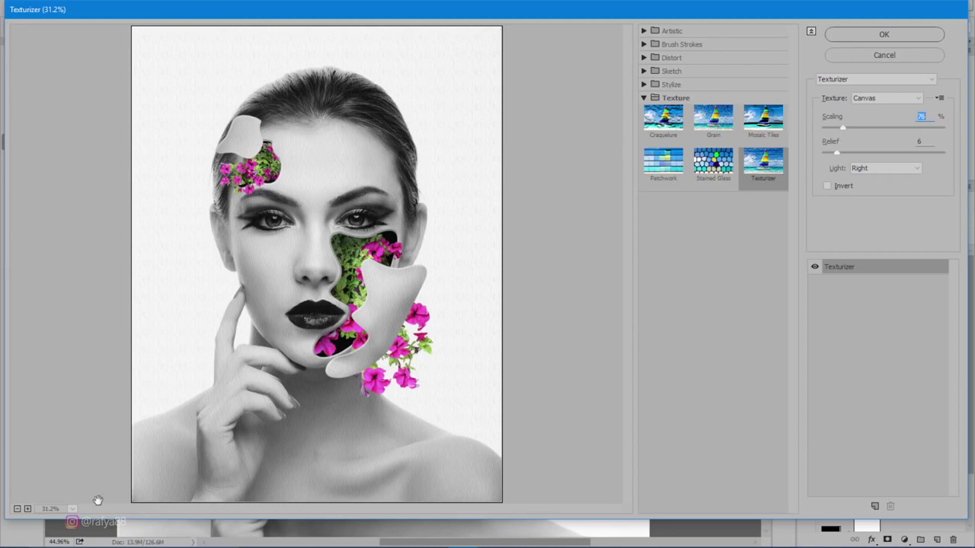
scroll(317, 241, up, 1)
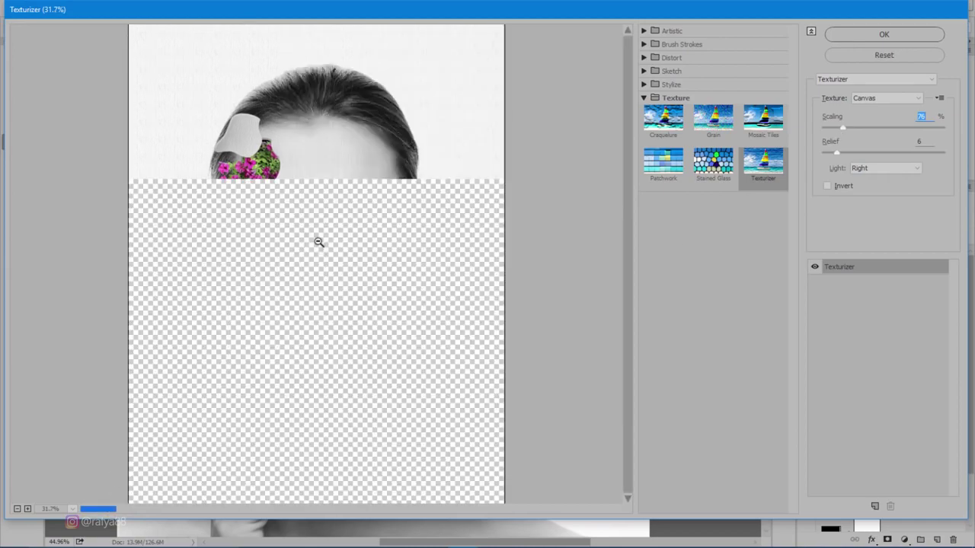
scroll(317, 243, up, 1)
scroll(317, 251, up, 1)
scroll(318, 259, up, 1)
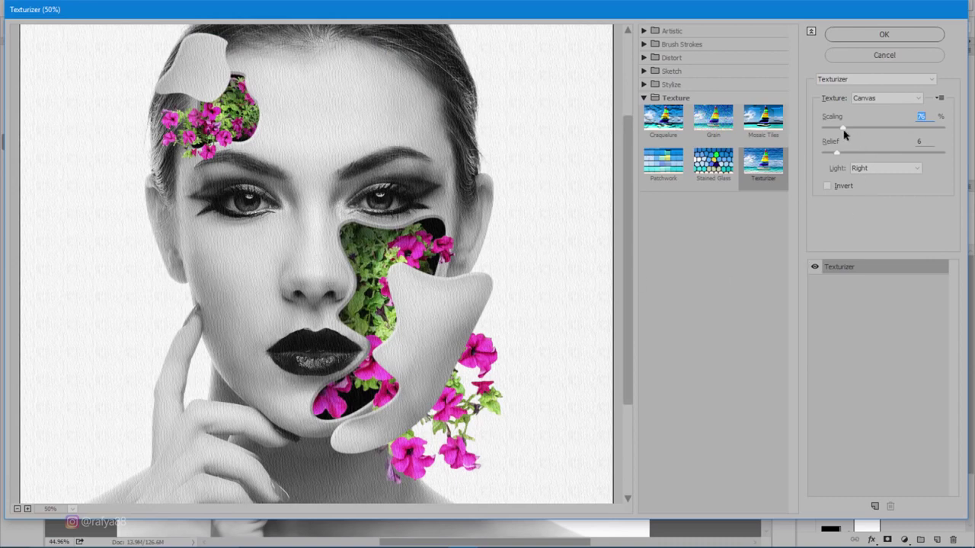
drag(842, 128, 831, 128)
Apply the Canvas Texturizer to Layer 5 and zoom in to inspect the texture
click(847, 36)
scroll(388, 307, down, 2)
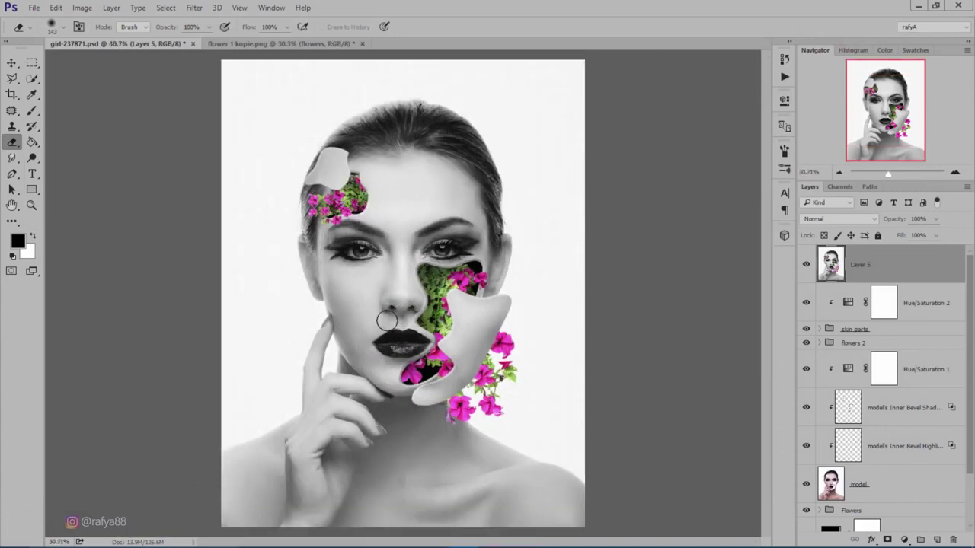
scroll(449, 329, up, 4)
scroll(450, 329, up, 2)
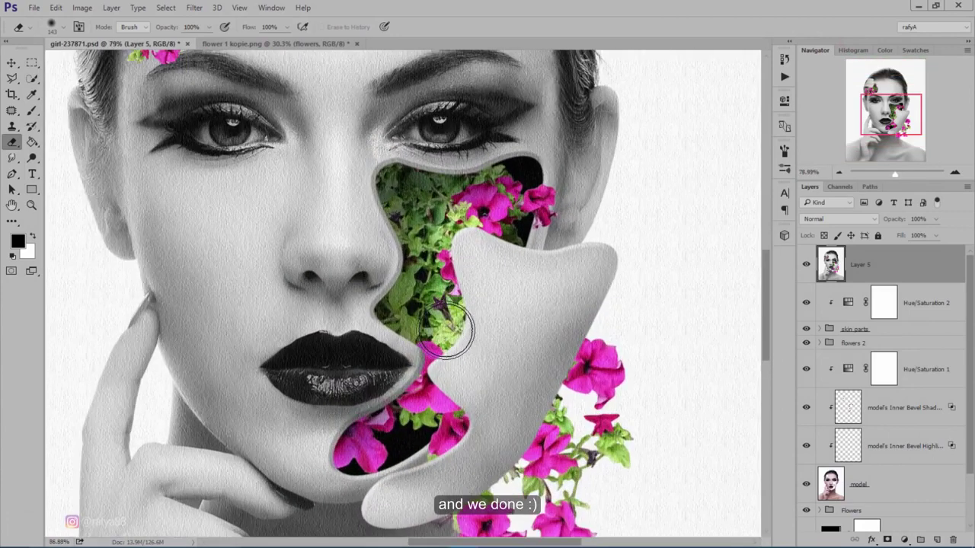
scroll(449, 329, up, 2)
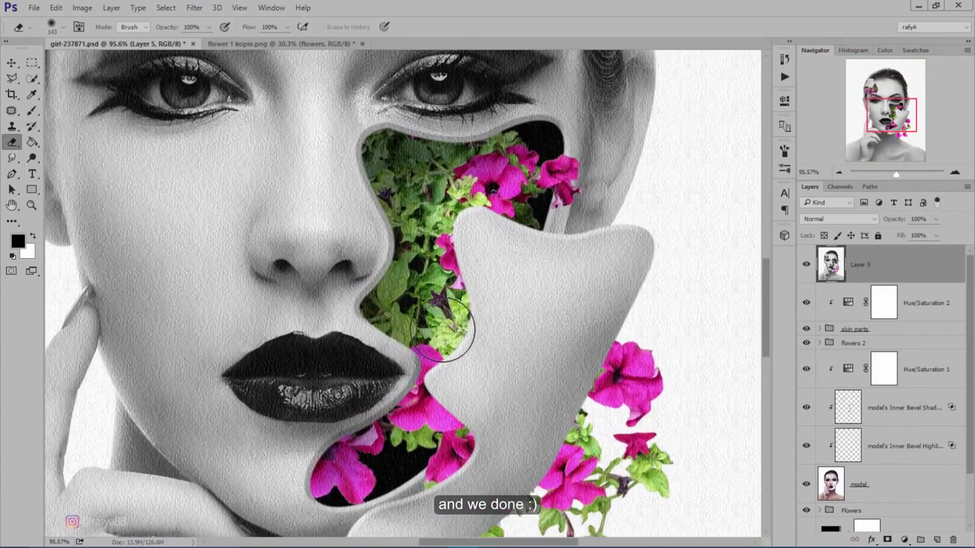